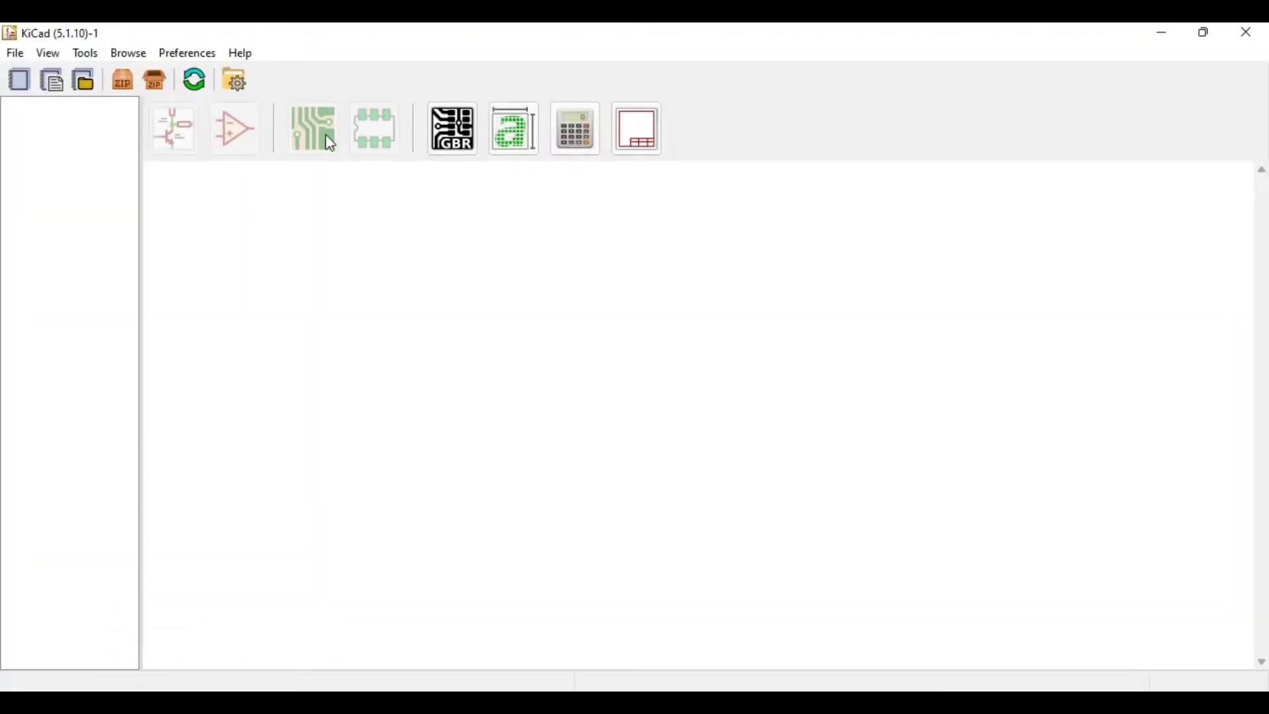
{"action": "left_click", "coordinate": [15, 54]}
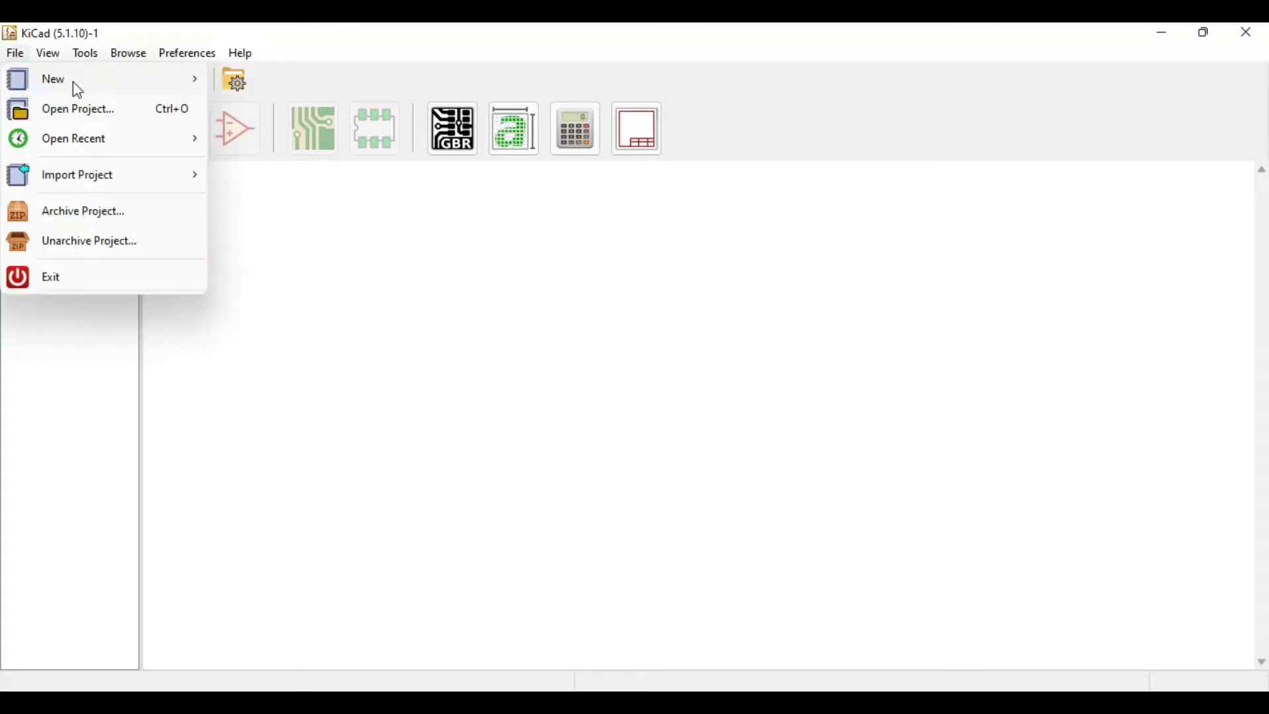
{"action": "mouse_move", "coordinate": [113, 88]}
{"action": "left_click", "coordinate": [313, 59]}
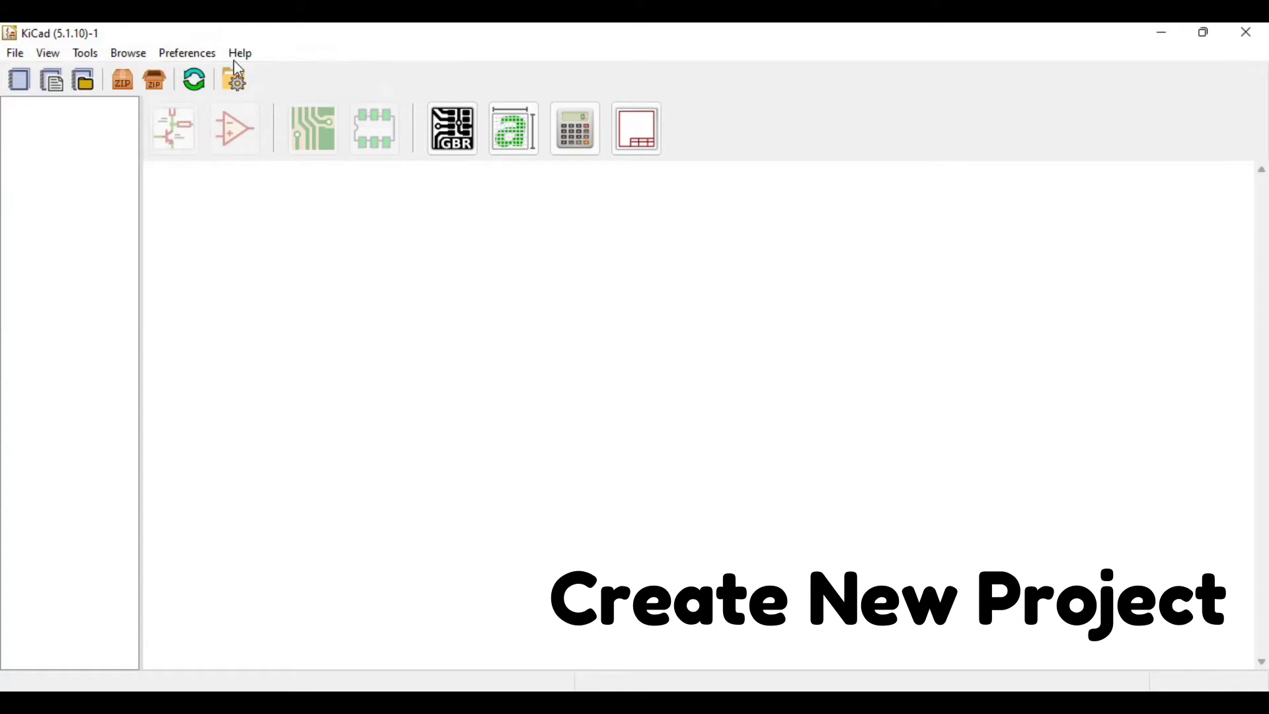
Step: Create a new project named Flasher inside a new Desktop folder that is also named Flasher
{"action": "left_click", "coordinate": [16, 52]}
{"action": "mouse_move", "coordinate": [113, 85]}
{"action": "left_click", "coordinate": [308, 84]}
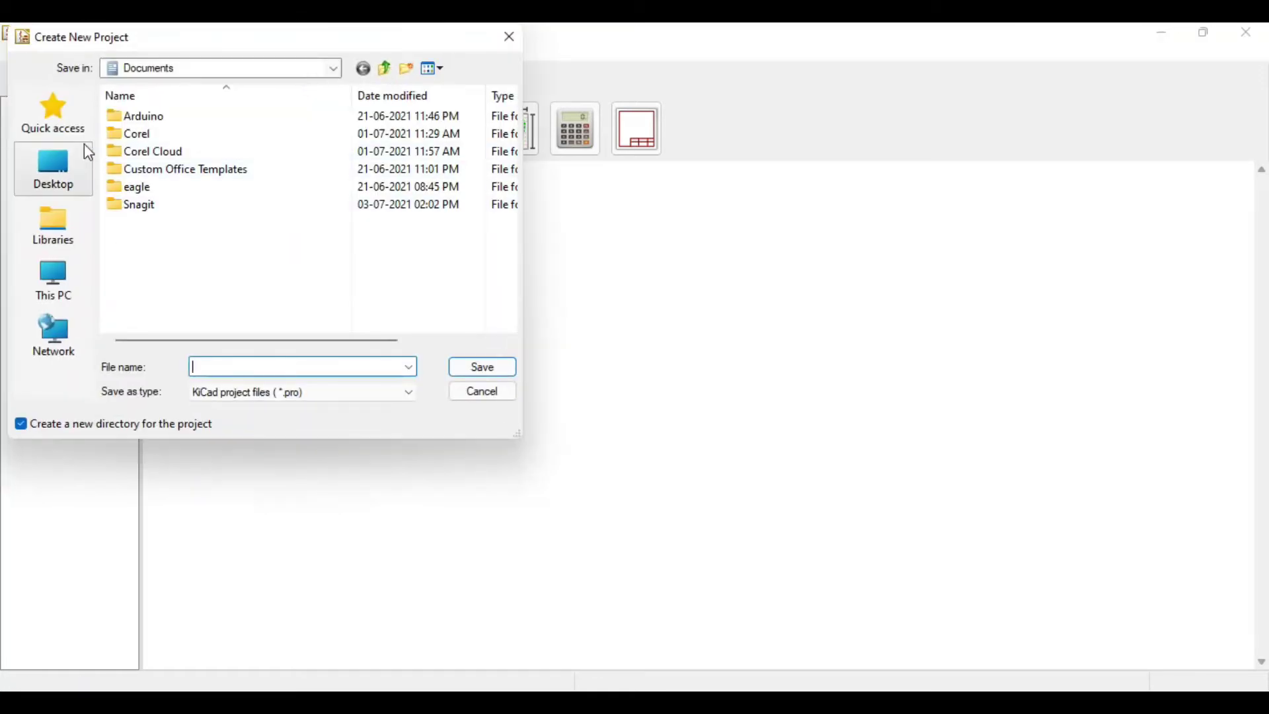
{"action": "left_click", "coordinate": [85, 146]}
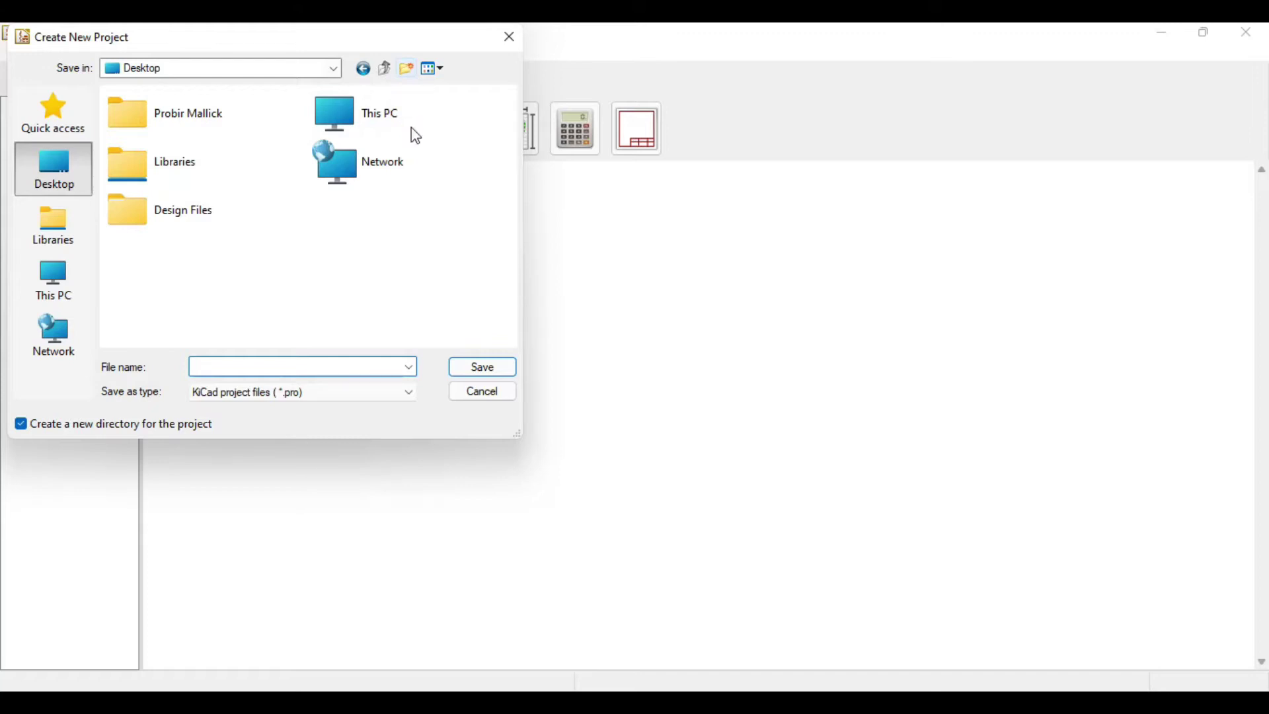
{"action": "key", "text": "ctrl+shift+n"}
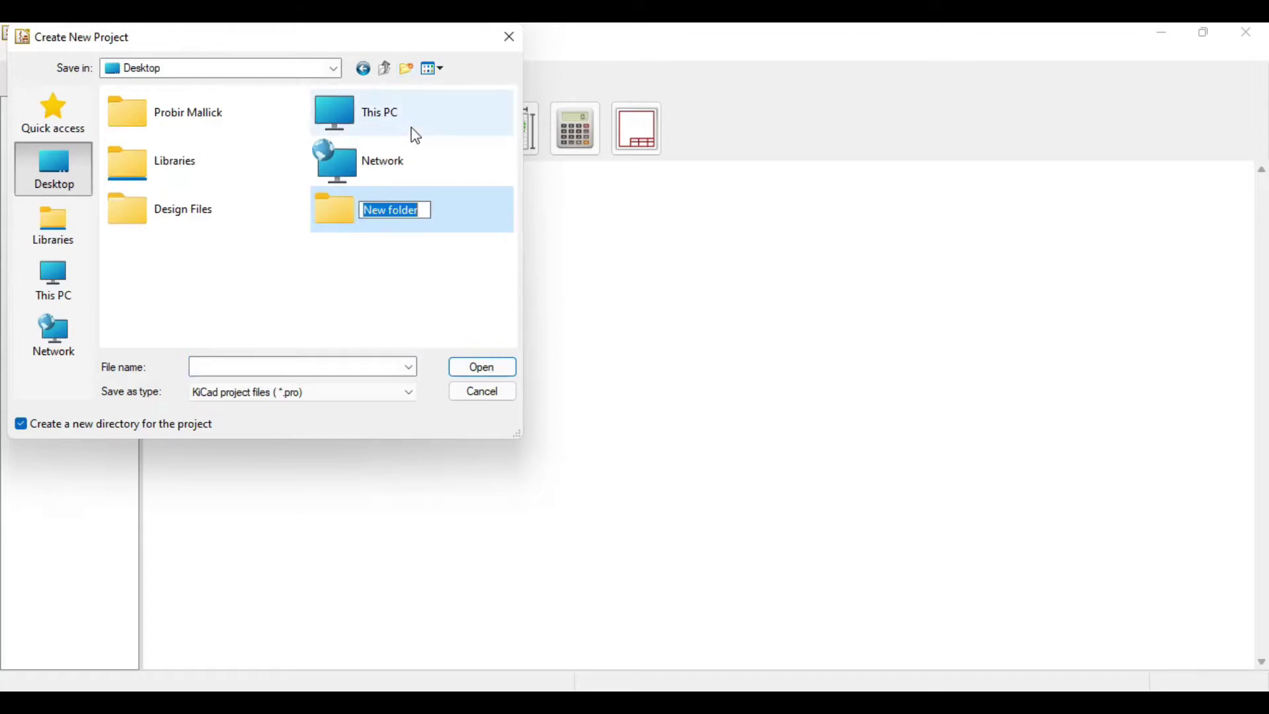
{"action": "type", "text": "Flasher"}
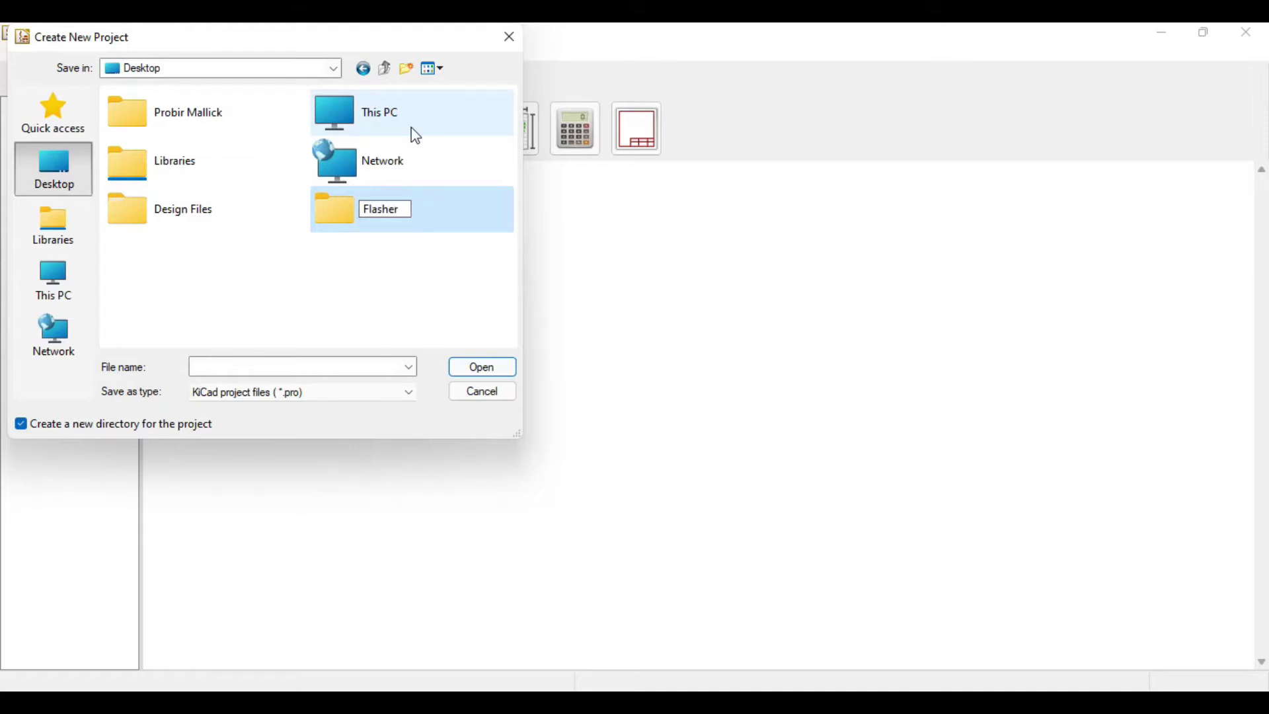
{"action": "key", "text": "Return"}
{"action": "double_click", "coordinate": [360, 215]}
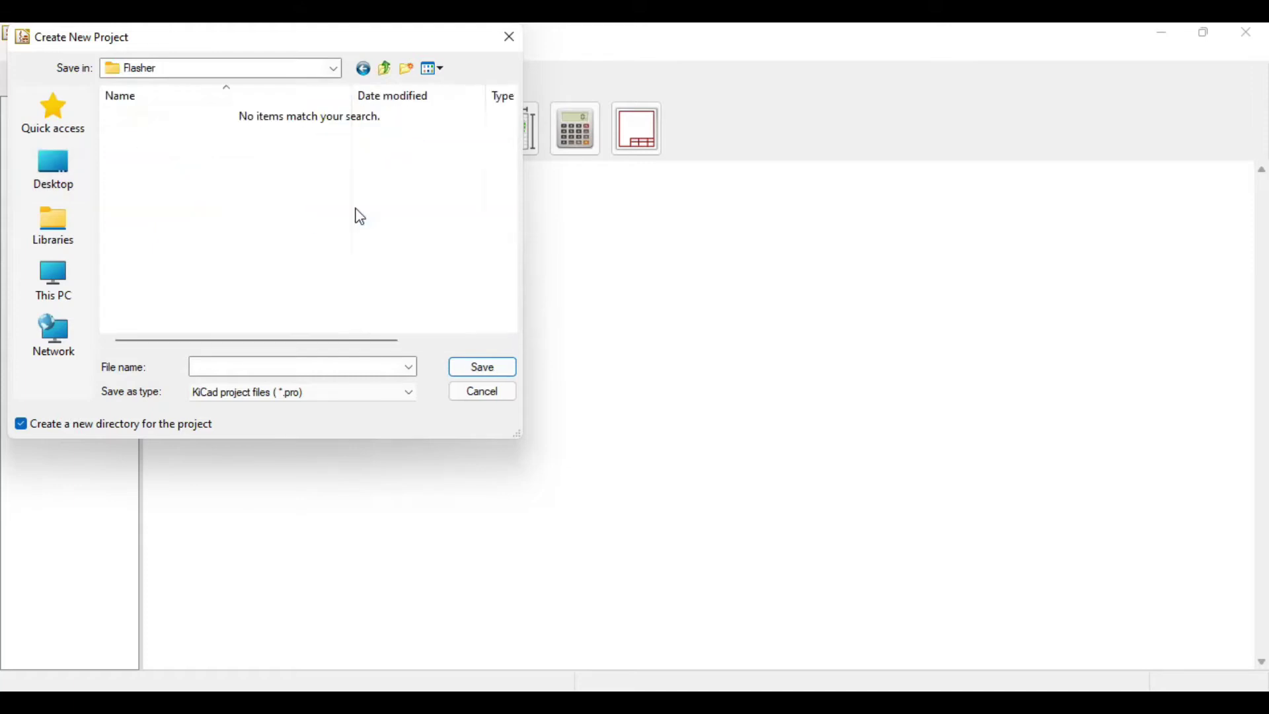
{"action": "left_click", "coordinate": [228, 365]}
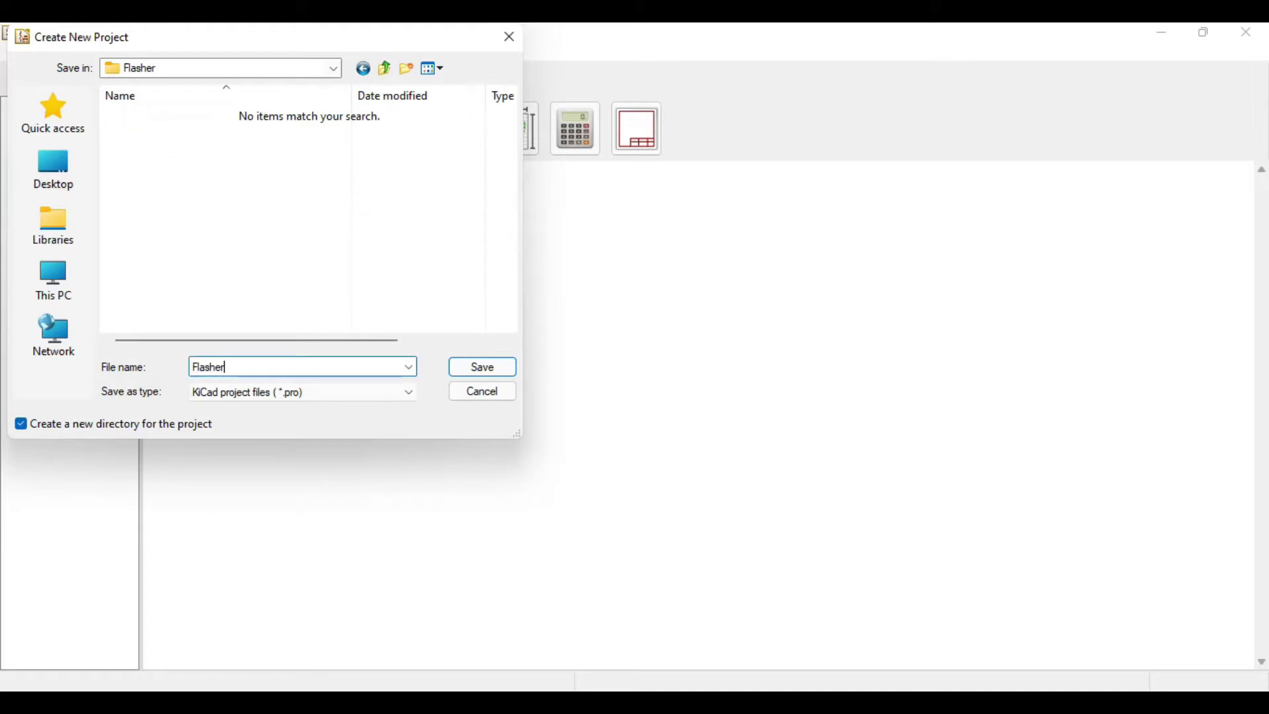
{"action": "key", "text": "Return"}
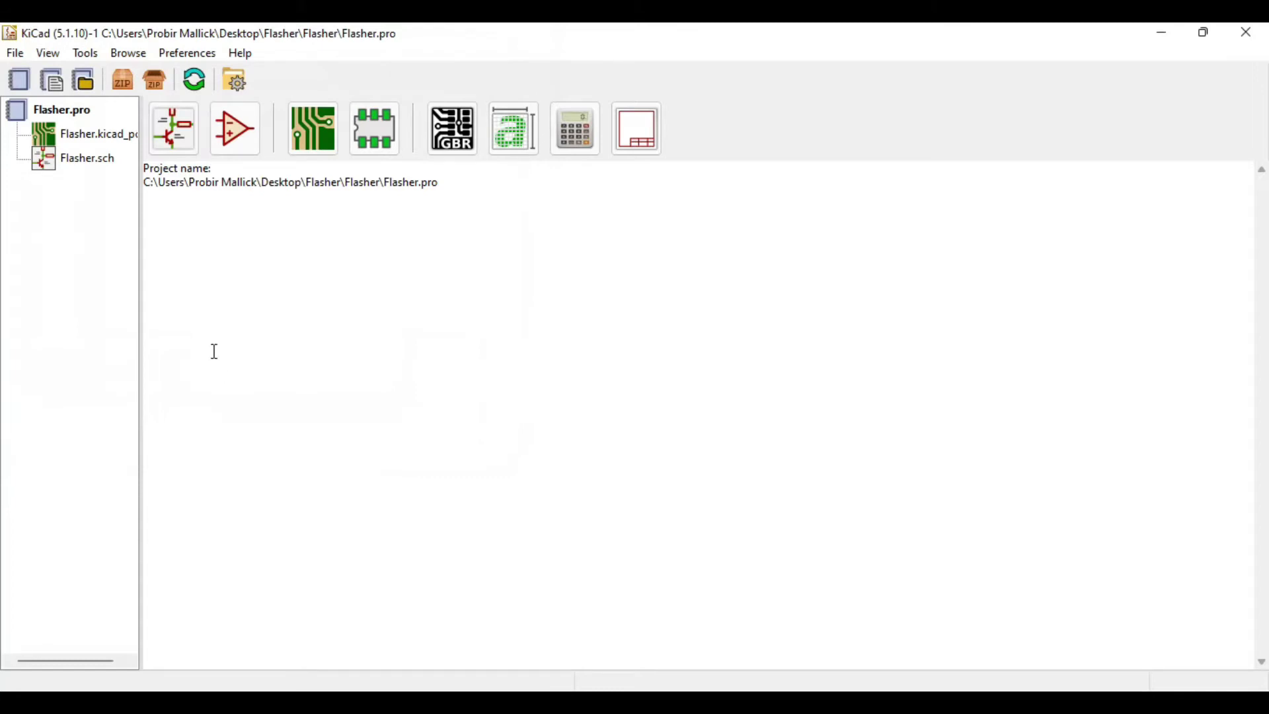
Step: Open the Flasher schematic in the schematic editor, copying the default global symbol library table, and maximize the editor window
{"action": "left_click", "coordinate": [56, 162]}
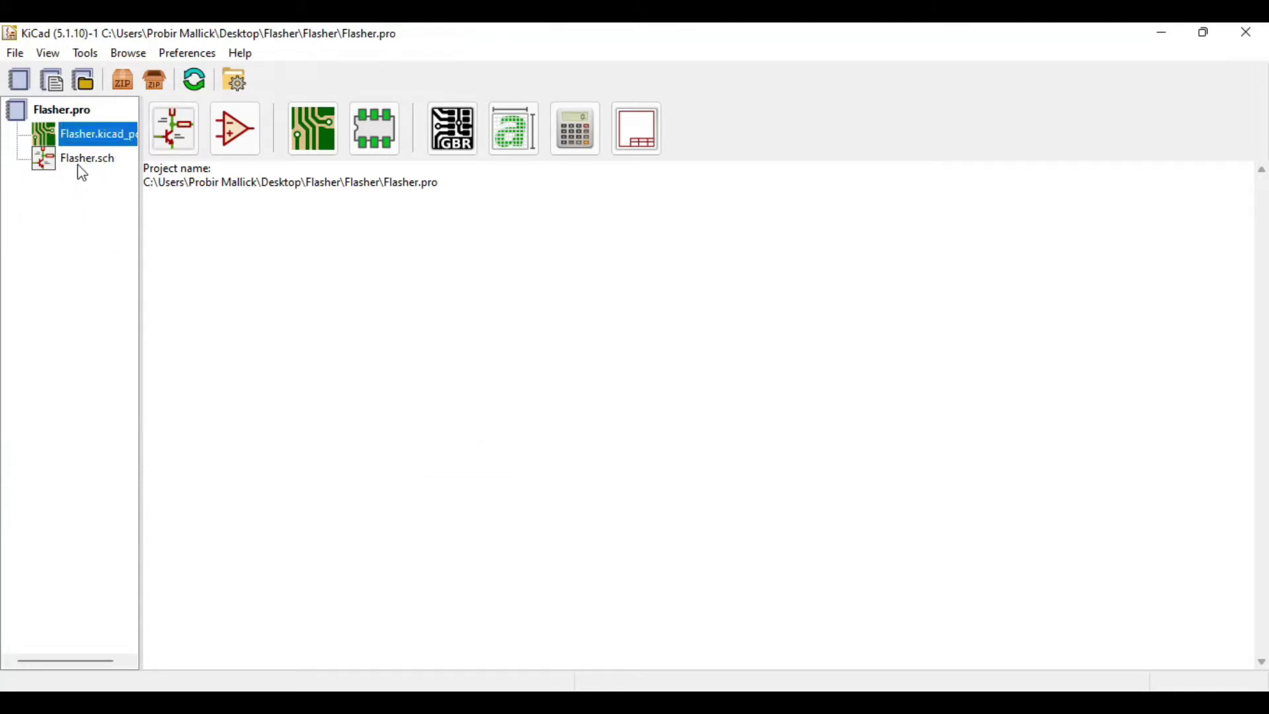
{"action": "left_click", "coordinate": [80, 165]}
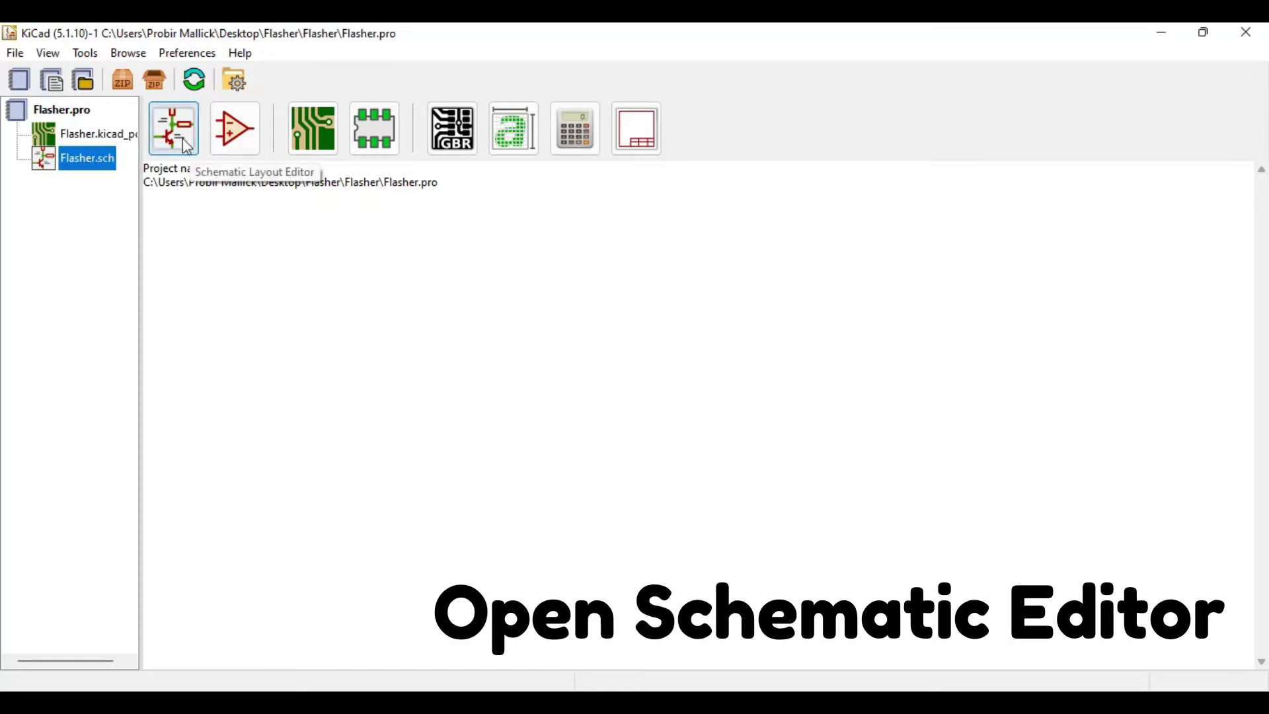
{"action": "left_click", "coordinate": [170, 124]}
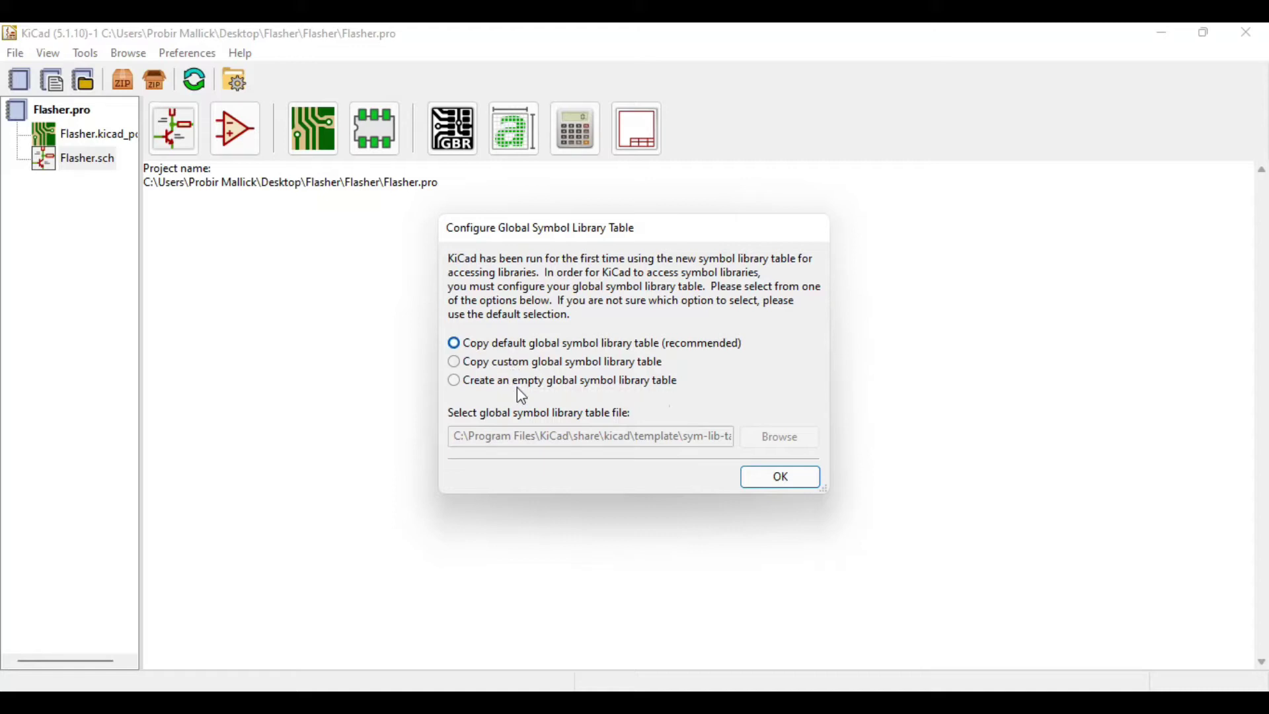
{"action": "left_click", "coordinate": [785, 481]}
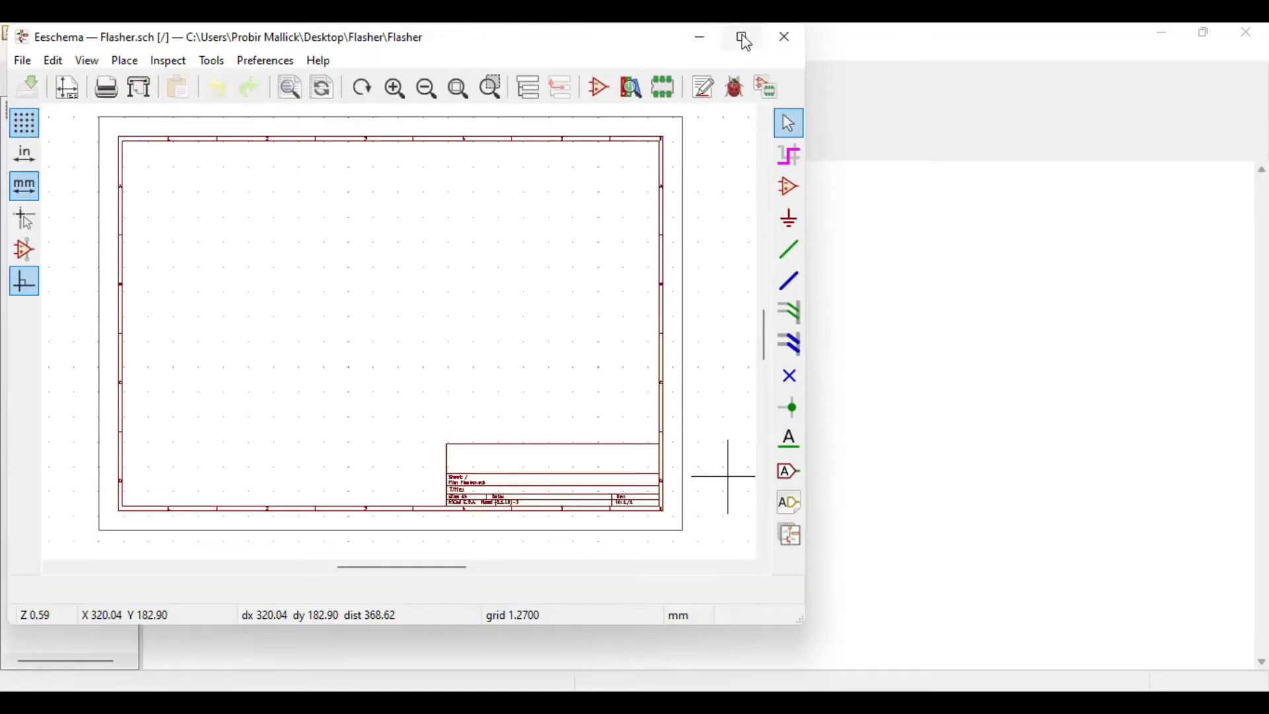
{"action": "left_click", "coordinate": [744, 39]}
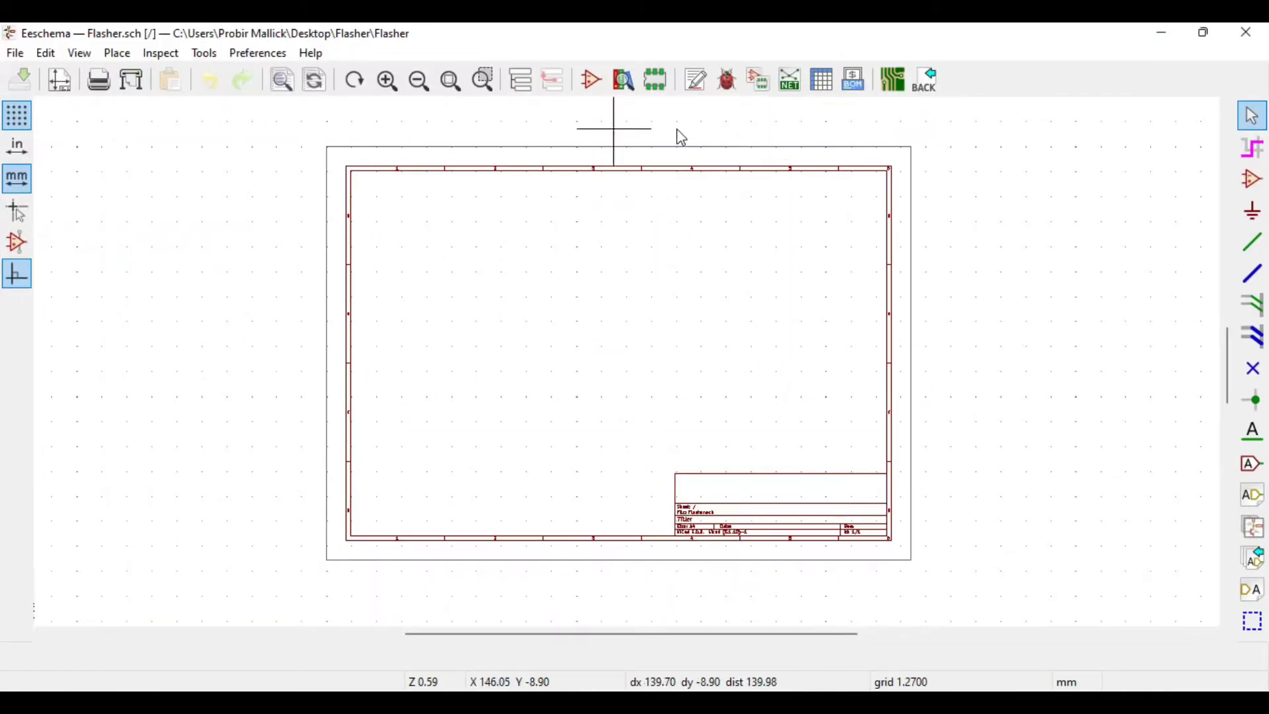
Step: Examine the title block and the overall layout of the empty schematic sheet
{"action": "scroll", "coordinate": [719, 515], "scroll_direction": "up", "scroll_amount": 3}
{"action": "scroll", "coordinate": [631, 366], "scroll_direction": "up", "scroll_amount": 2}
{"action": "scroll", "coordinate": [629, 360], "scroll_direction": "down", "scroll_amount": 2}
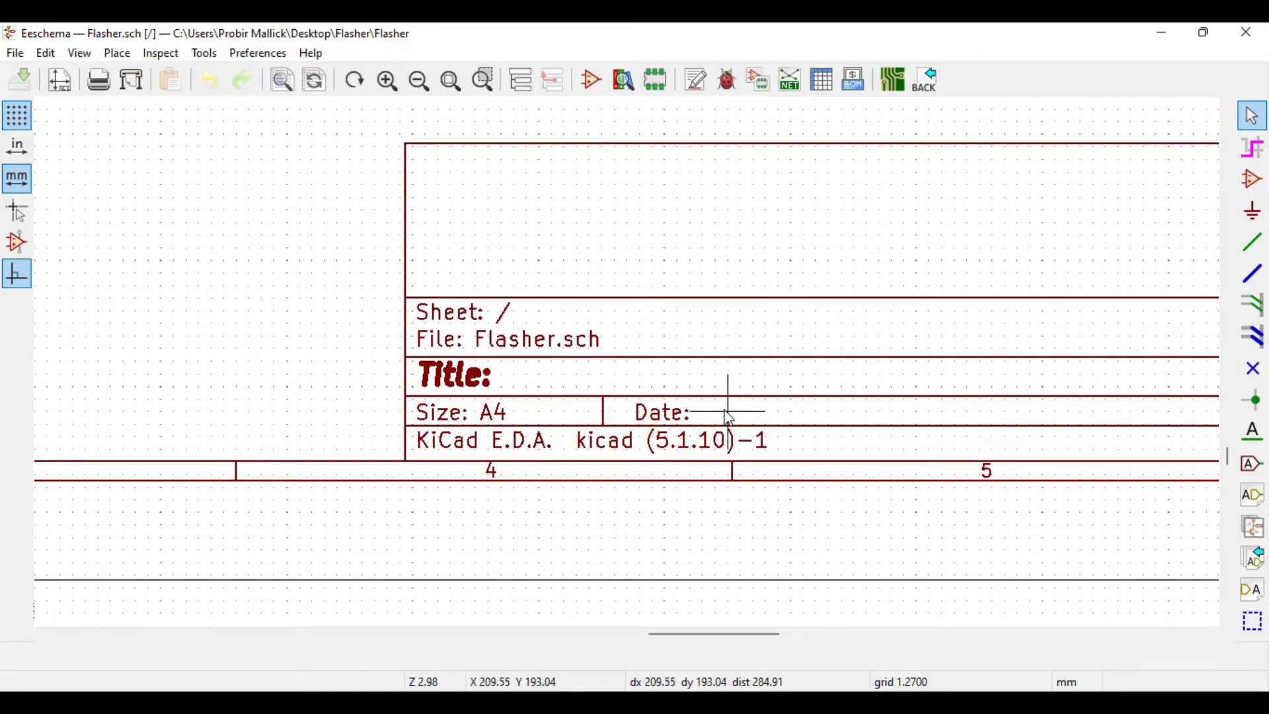
{"action": "scroll", "coordinate": [587, 428], "scroll_direction": "down", "scroll_amount": 1}
{"action": "scroll", "coordinate": [628, 361], "scroll_direction": "up", "scroll_amount": 3}
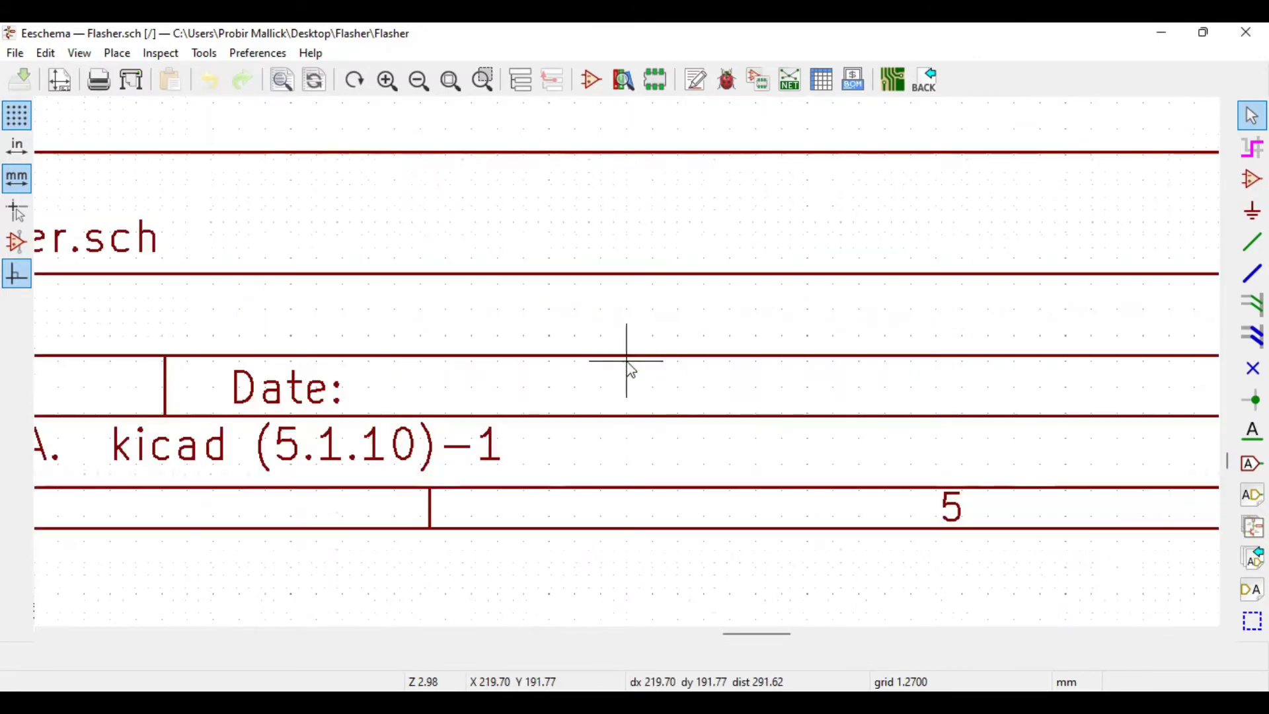
{"action": "scroll", "coordinate": [630, 369], "scroll_direction": "down", "scroll_amount": 7}
{"action": "scroll", "coordinate": [374, 269], "scroll_direction": "up", "scroll_amount": 4}
{"action": "scroll", "coordinate": [663, 393], "scroll_direction": "down", "scroll_amount": 7}
{"action": "scroll", "coordinate": [630, 368], "scroll_direction": "up", "scroll_amount": 1}
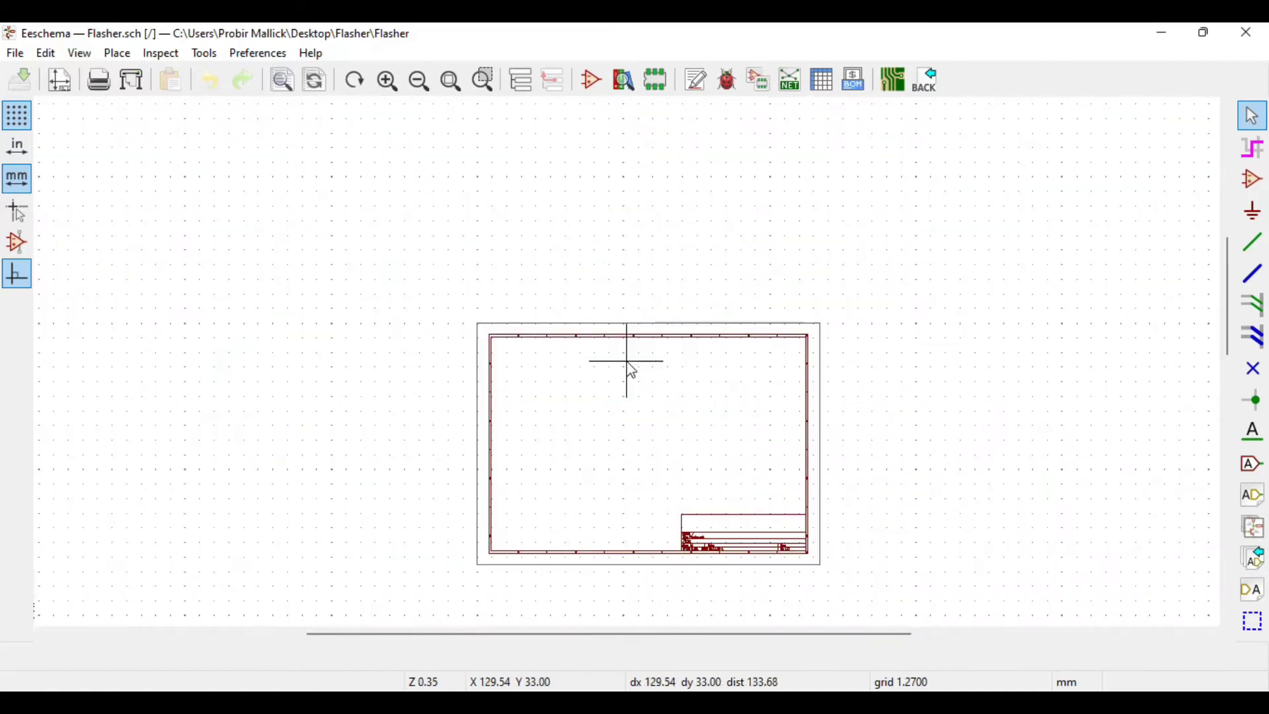
{"action": "scroll", "coordinate": [628, 364], "scroll_direction": "up", "scroll_amount": 1}
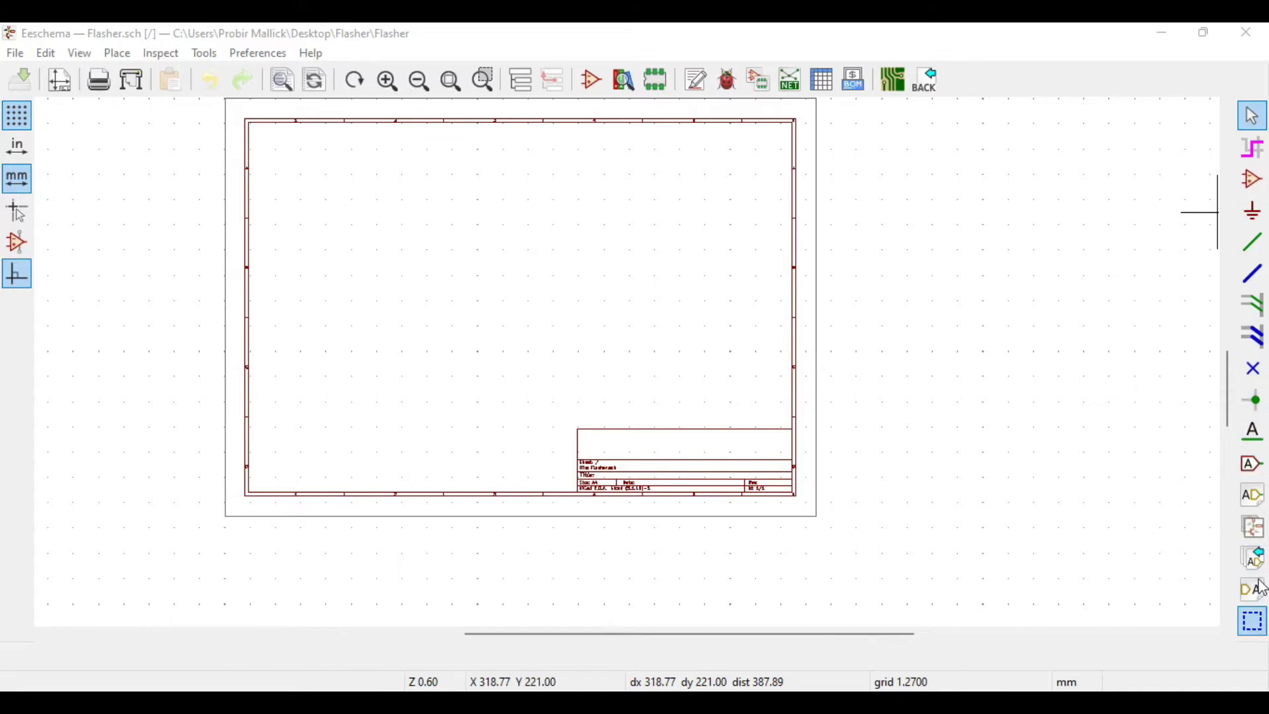
Step: Start adding a symbol to the sheet and look through the list of available symbol libraries
{"action": "left_click", "coordinate": [1254, 179]}
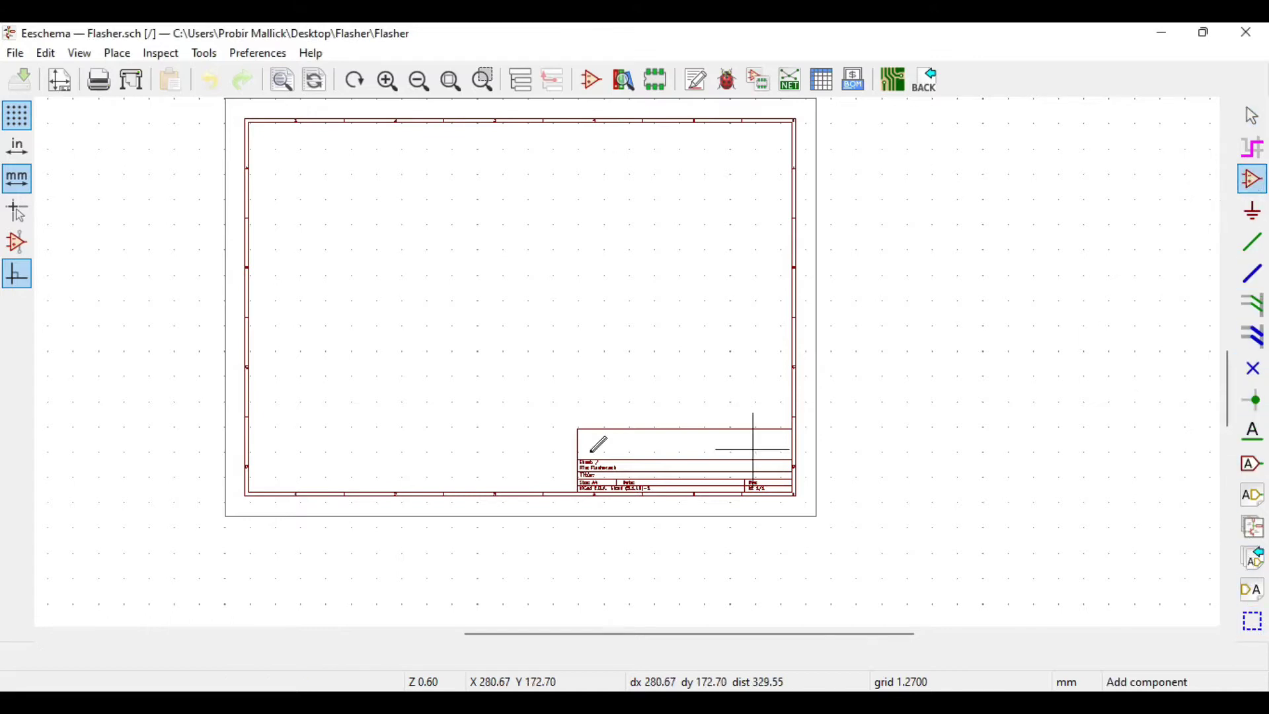
{"action": "left_click", "coordinate": [451, 325]}
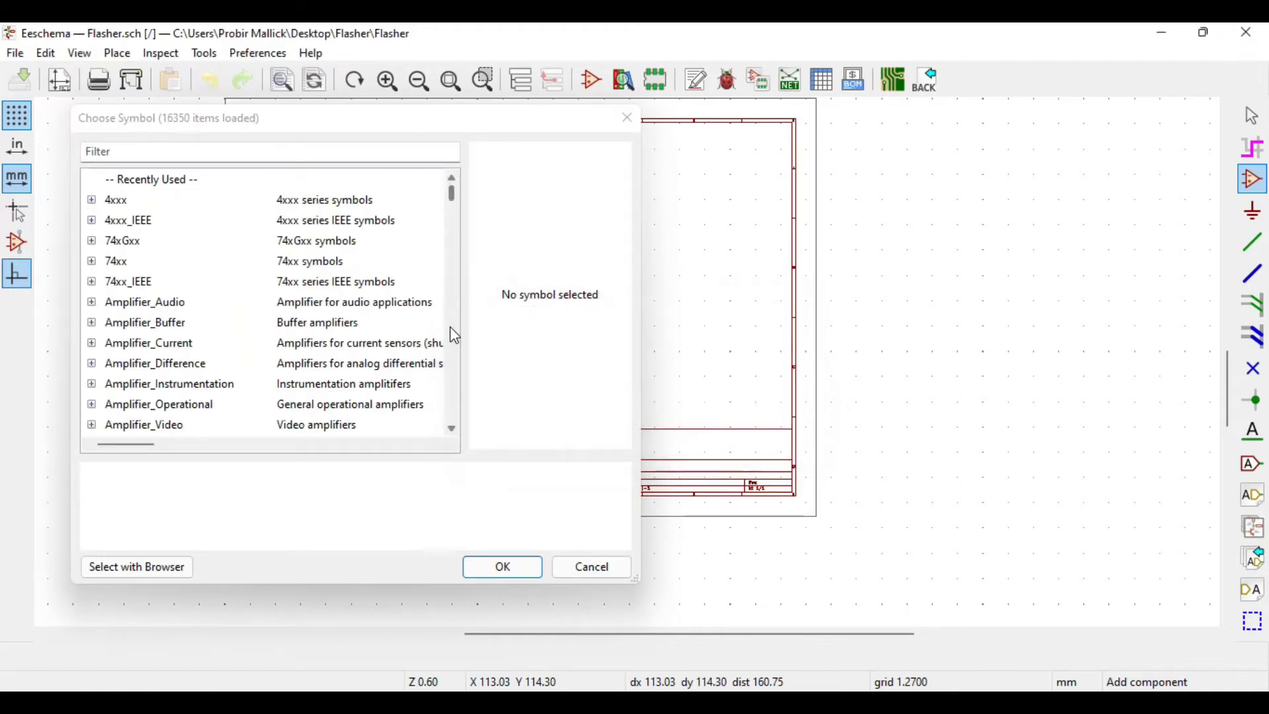
{"action": "left_click_drag", "start_coordinate": [430, 121], "coordinate": [726, 92]}
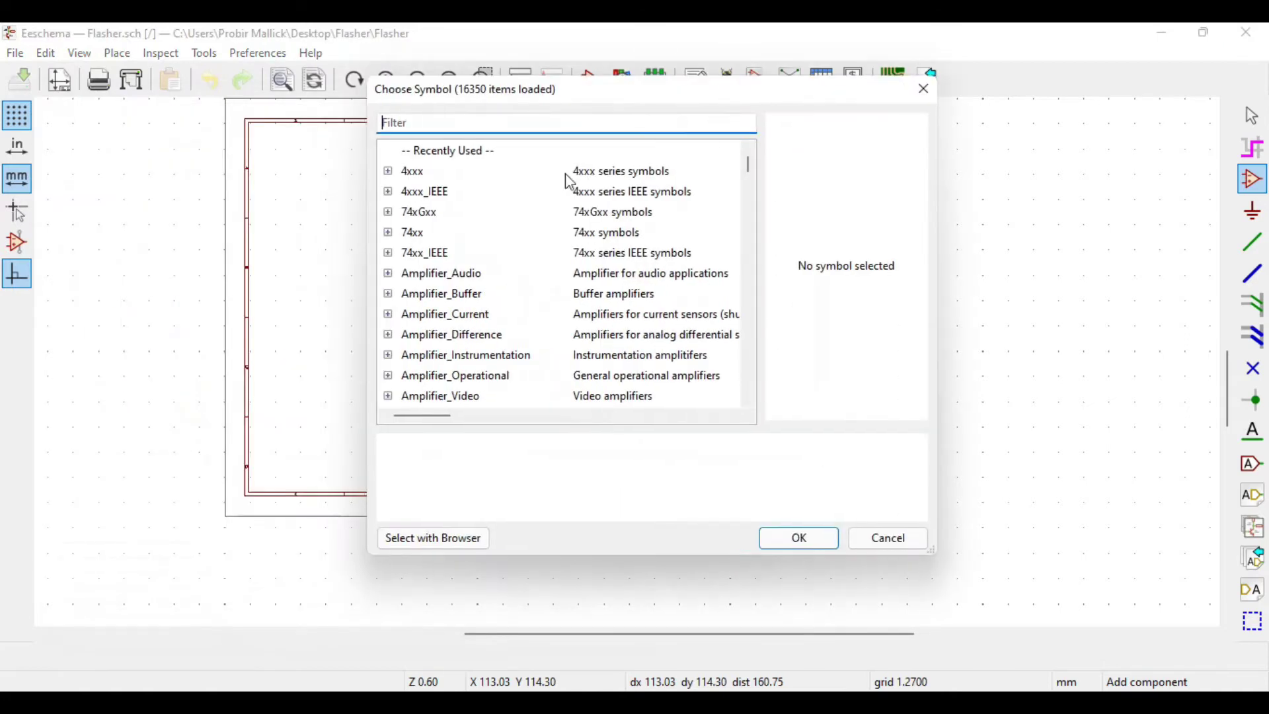
{"action": "scroll", "coordinate": [427, 286], "scroll_direction": "down", "scroll_amount": 10}
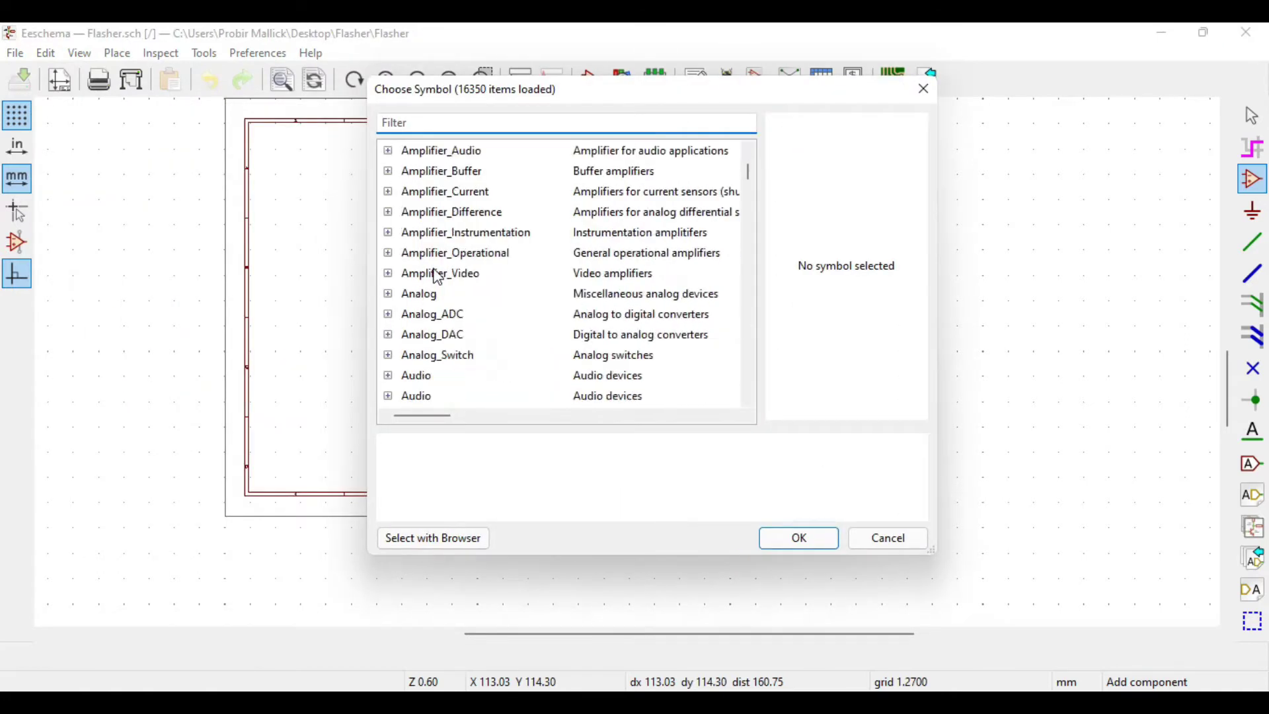
{"action": "scroll", "coordinate": [424, 311], "scroll_direction": "down", "scroll_amount": 9}
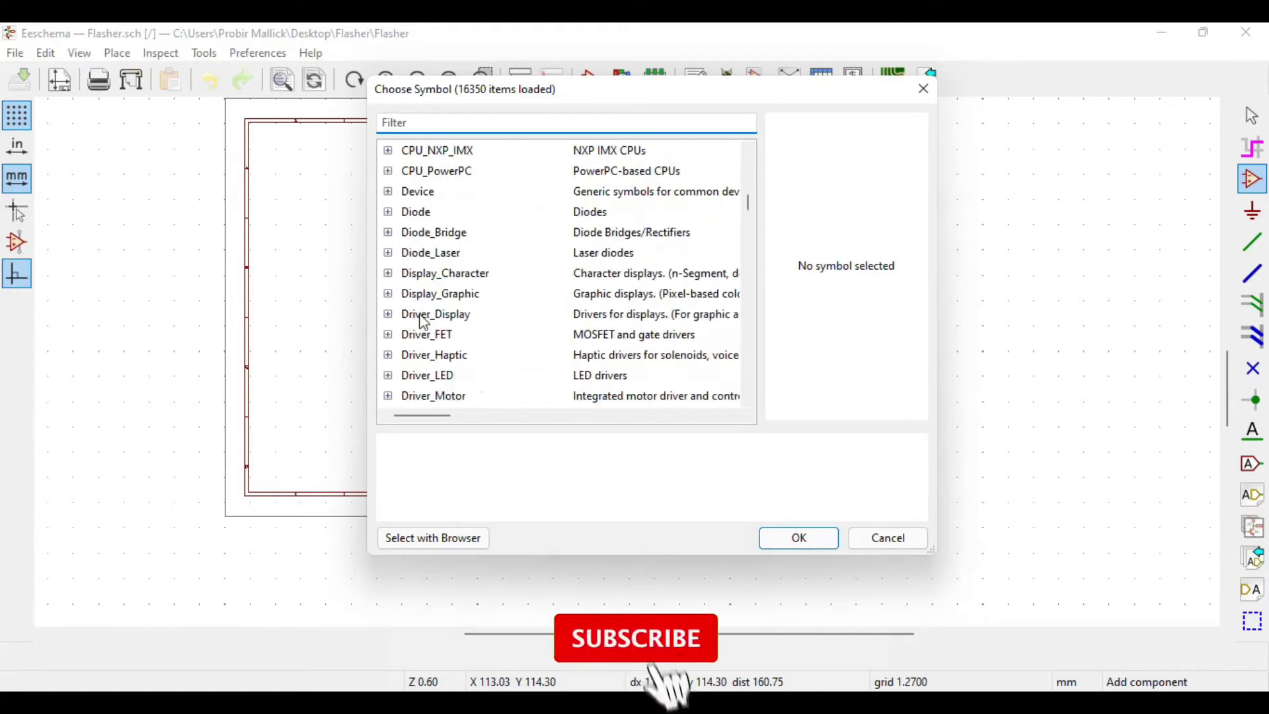
{"action": "scroll", "coordinate": [428, 398], "scroll_direction": "up", "scroll_amount": 19}
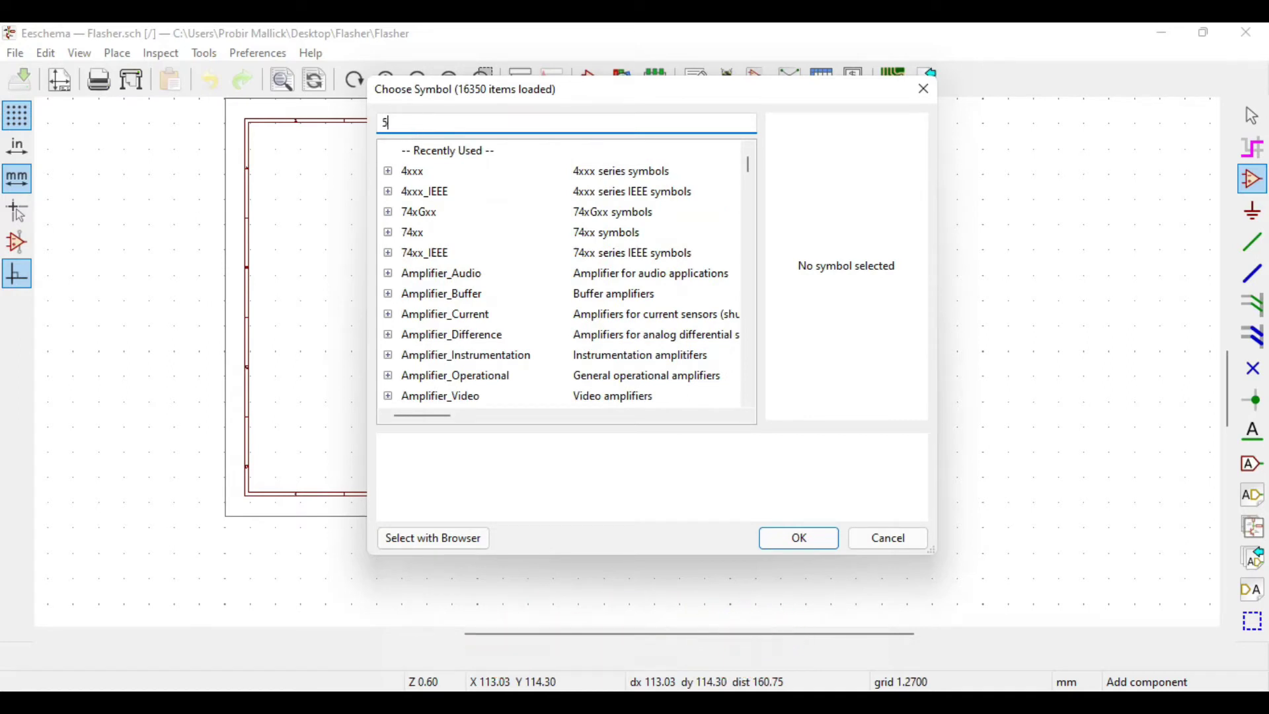
Step: Try to add a symbol to the schematic by searching the libraries for 555
{"action": "type", "text": "55"}
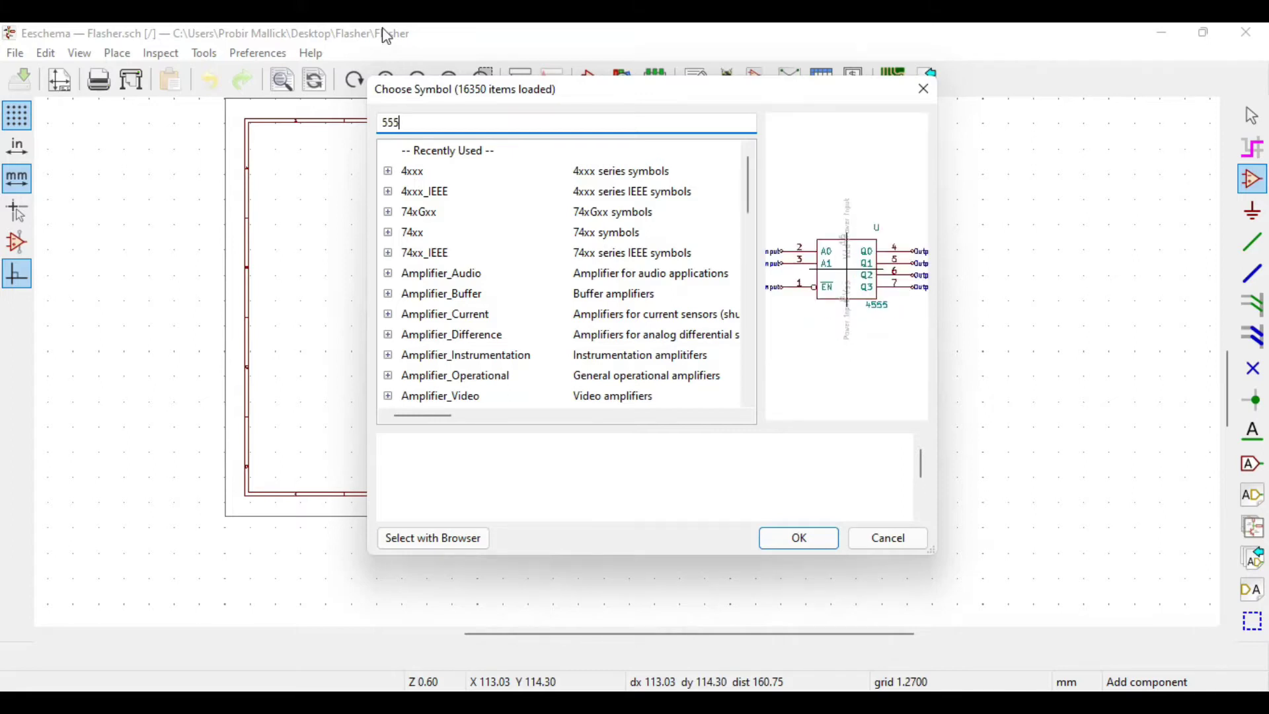
{"action": "key", "text": "Return"}
{"action": "scroll", "coordinate": [457, 331], "scroll_direction": "up", "scroll_amount": 8}
{"action": "key", "text": "Escape"}
{"action": "scroll", "coordinate": [619, 336], "scroll_direction": "down", "scroll_amount": 8}
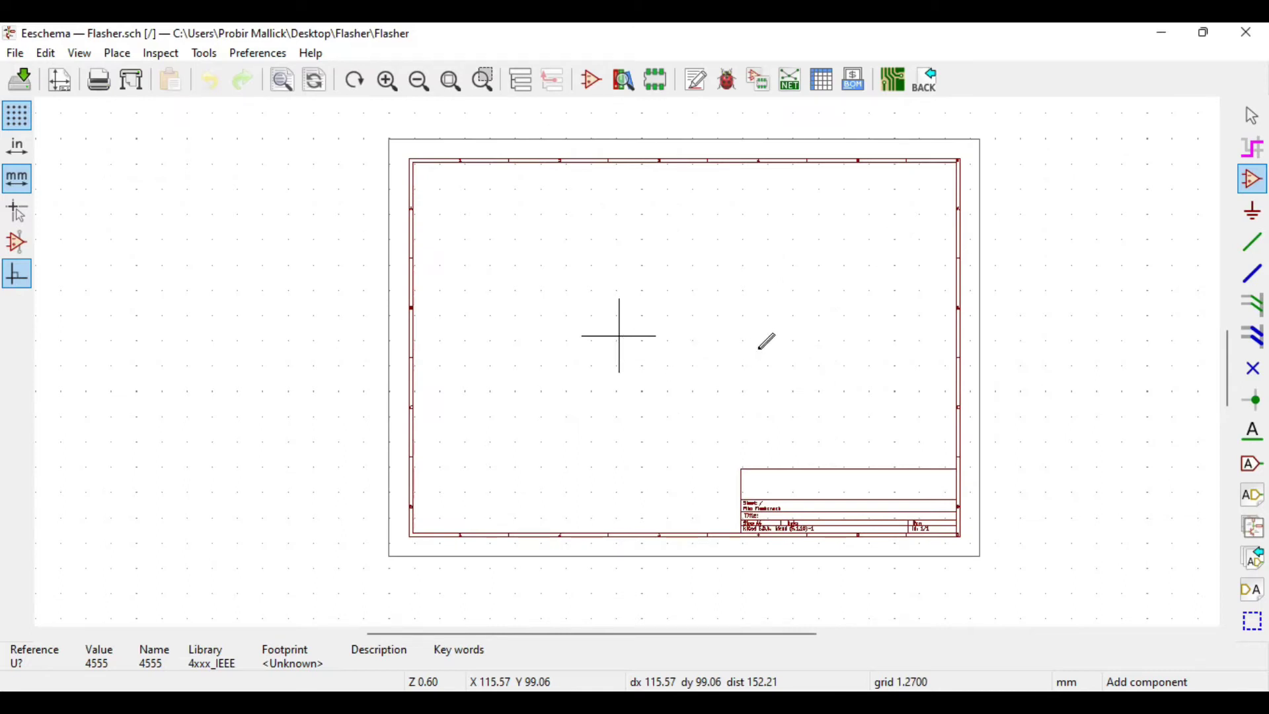
Step: Search the symbol libraries for timer, compare the LM555 variants, and choose LM555xM (SOIC-8) for placement
{"action": "left_click", "coordinate": [844, 255]}
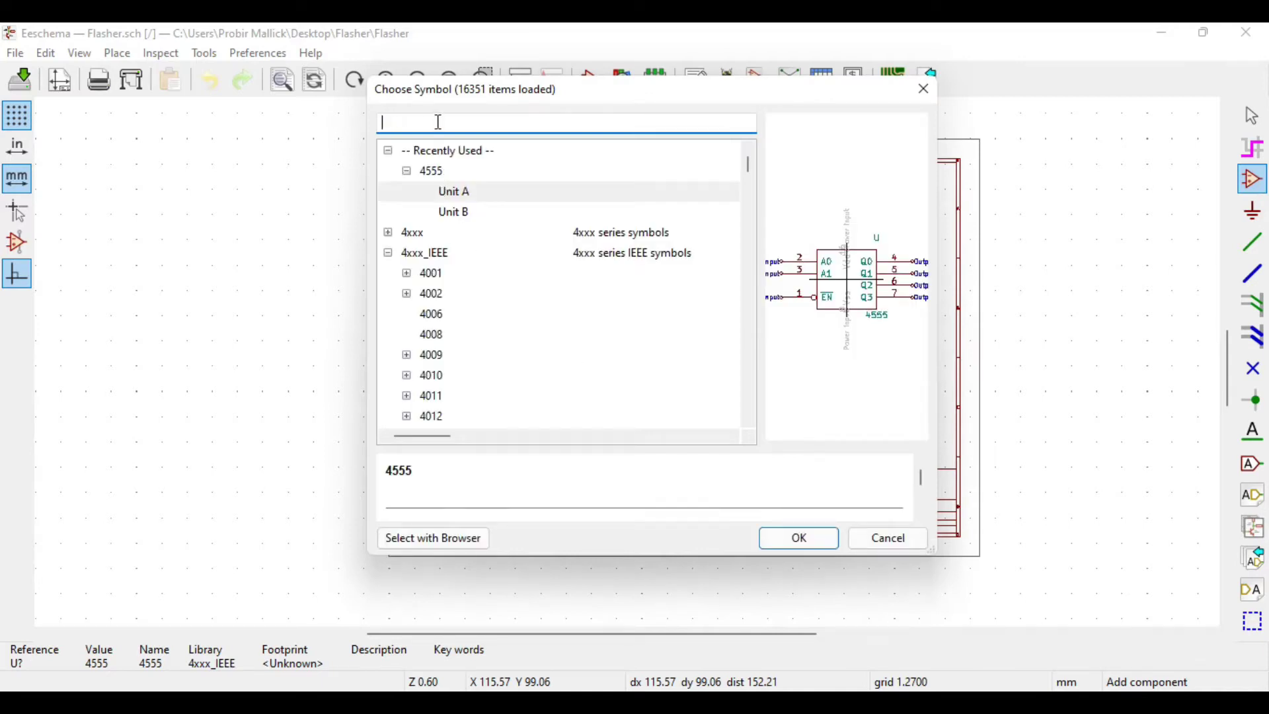
{"action": "type", "text": "ti"}
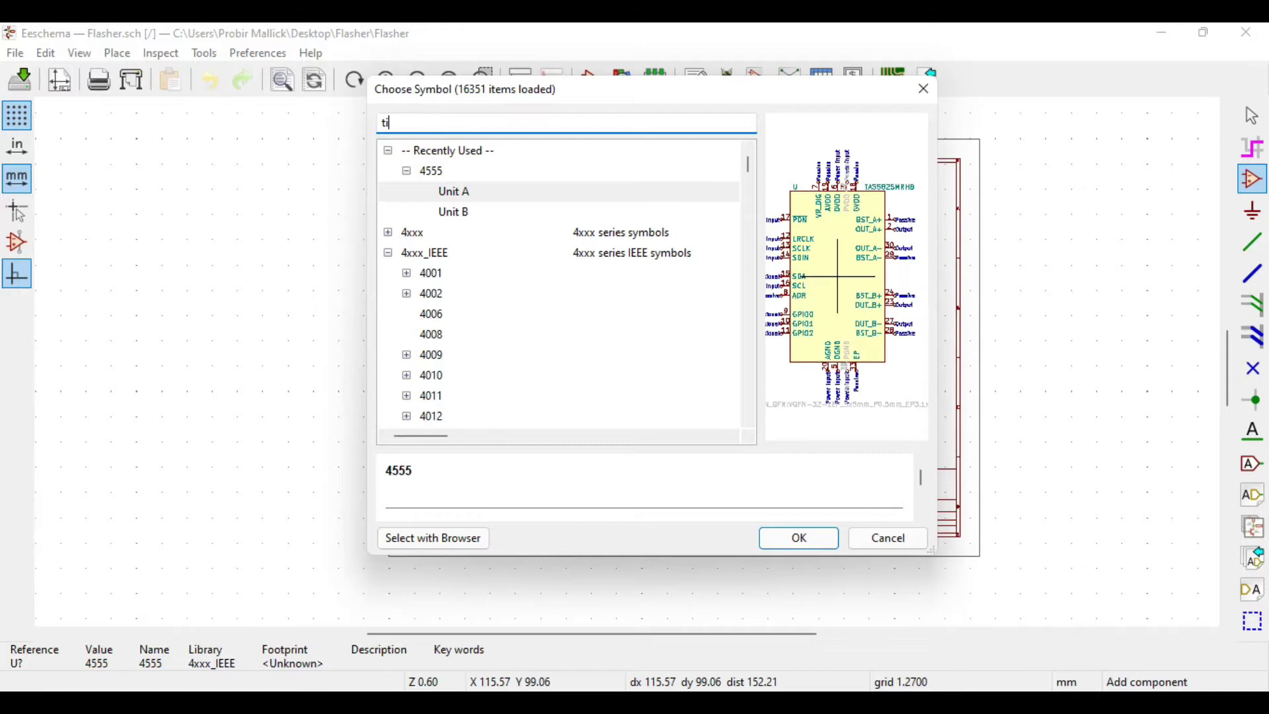
{"action": "type", "text": "mer"}
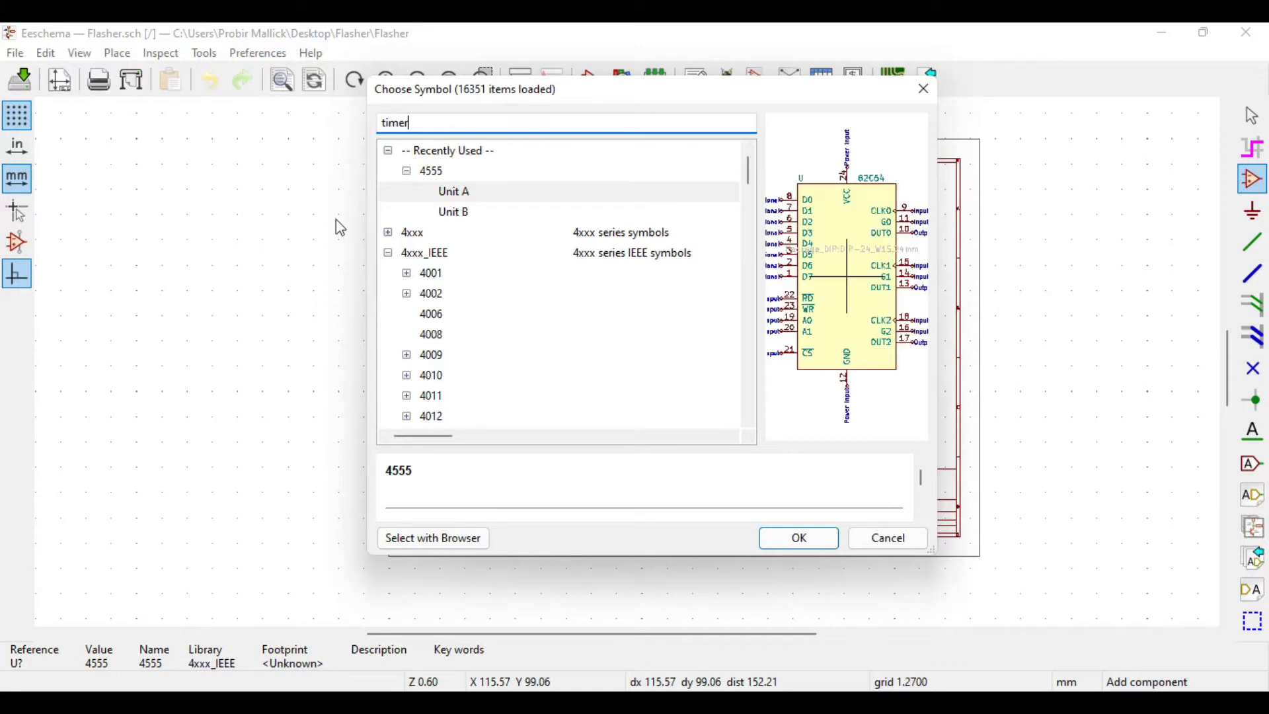
{"action": "scroll", "coordinate": [466, 265], "scroll_direction": "down", "scroll_amount": 3}
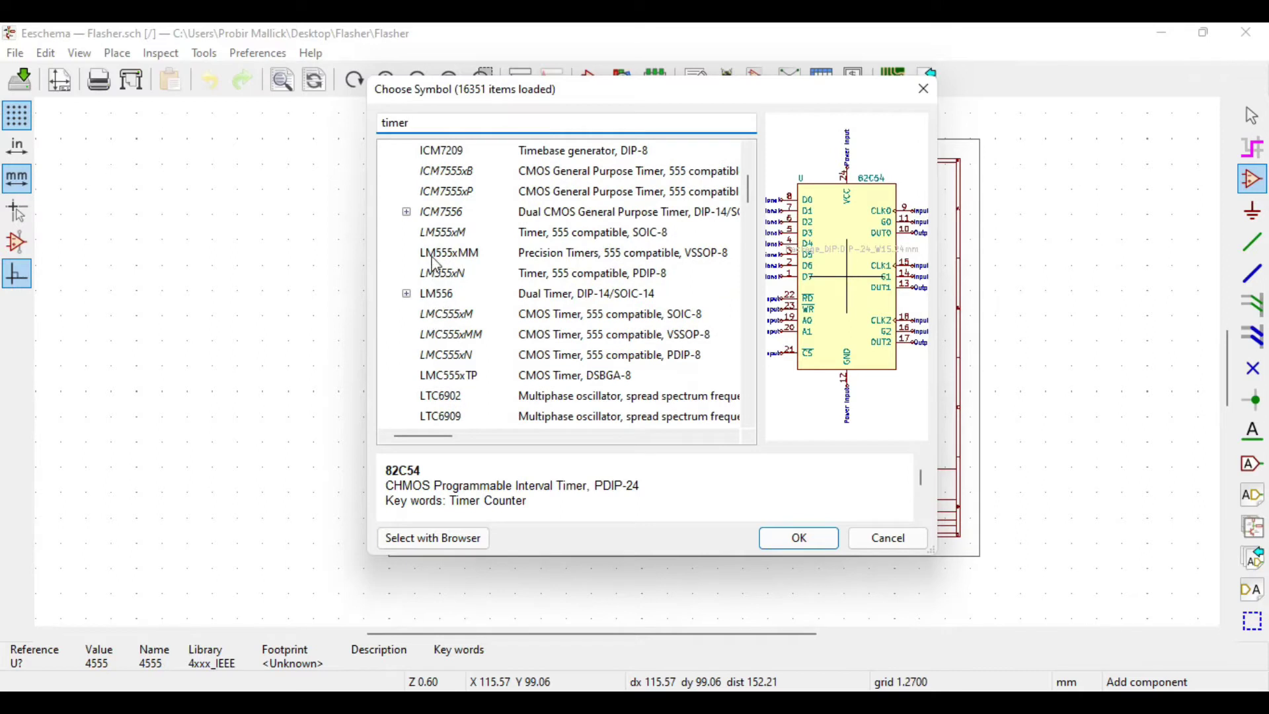
{"action": "left_click", "coordinate": [432, 232]}
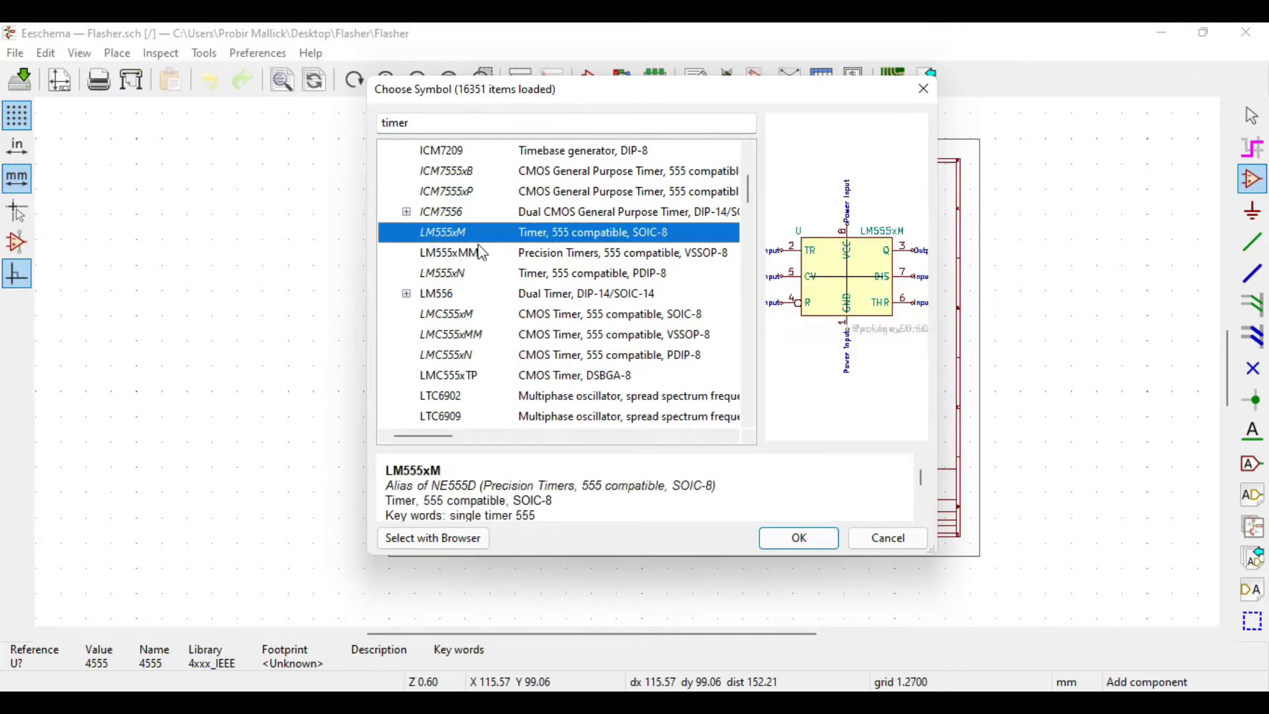
{"action": "left_click", "coordinate": [454, 260]}
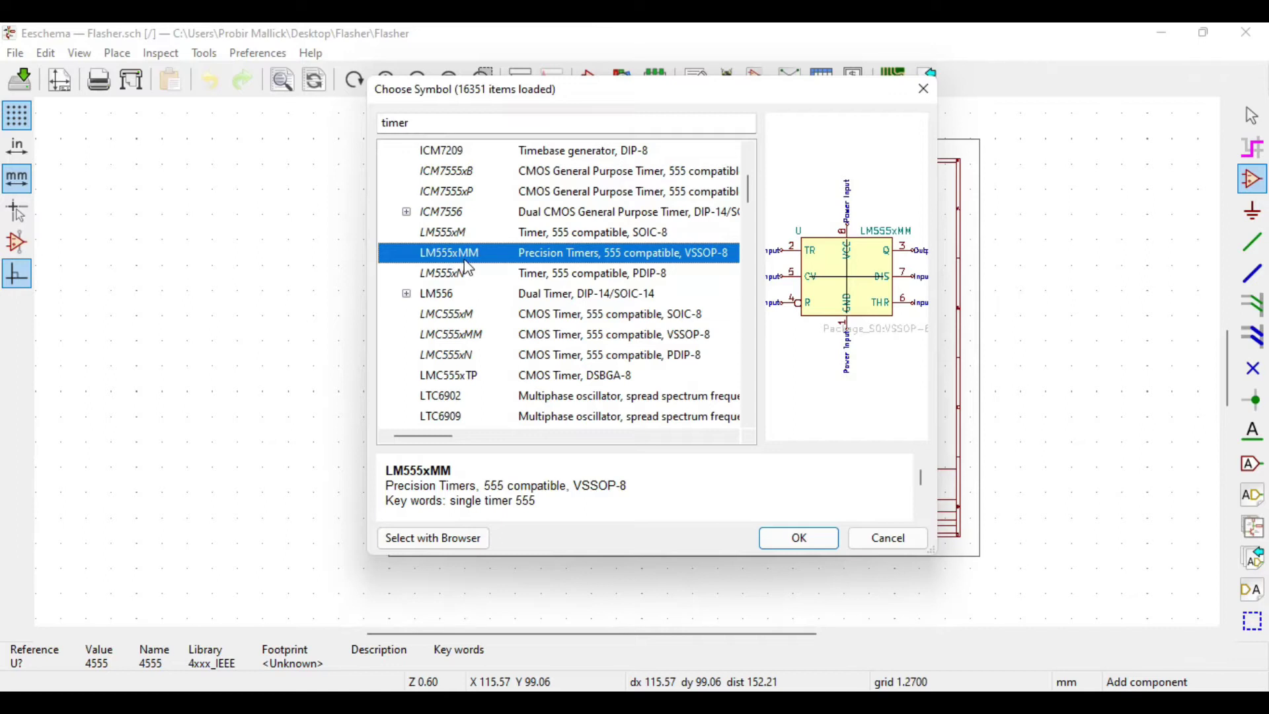
{"action": "left_click", "coordinate": [451, 276]}
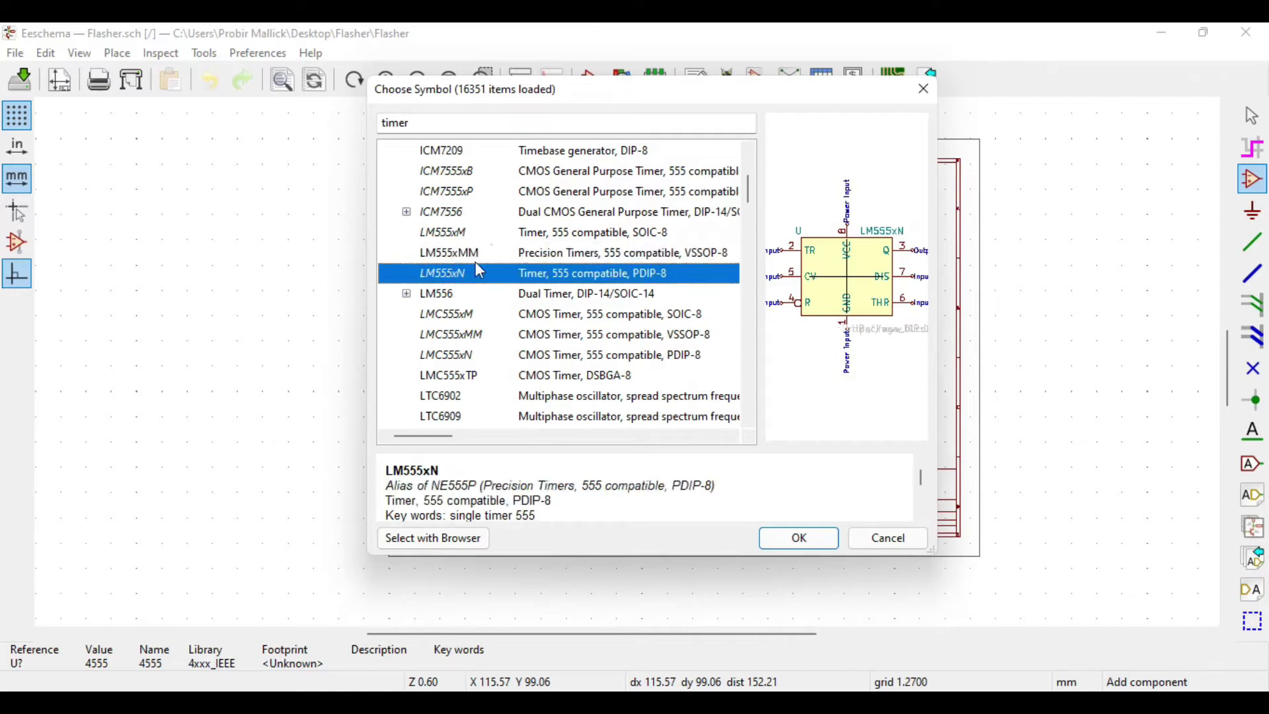
{"action": "left_click", "coordinate": [450, 234]}
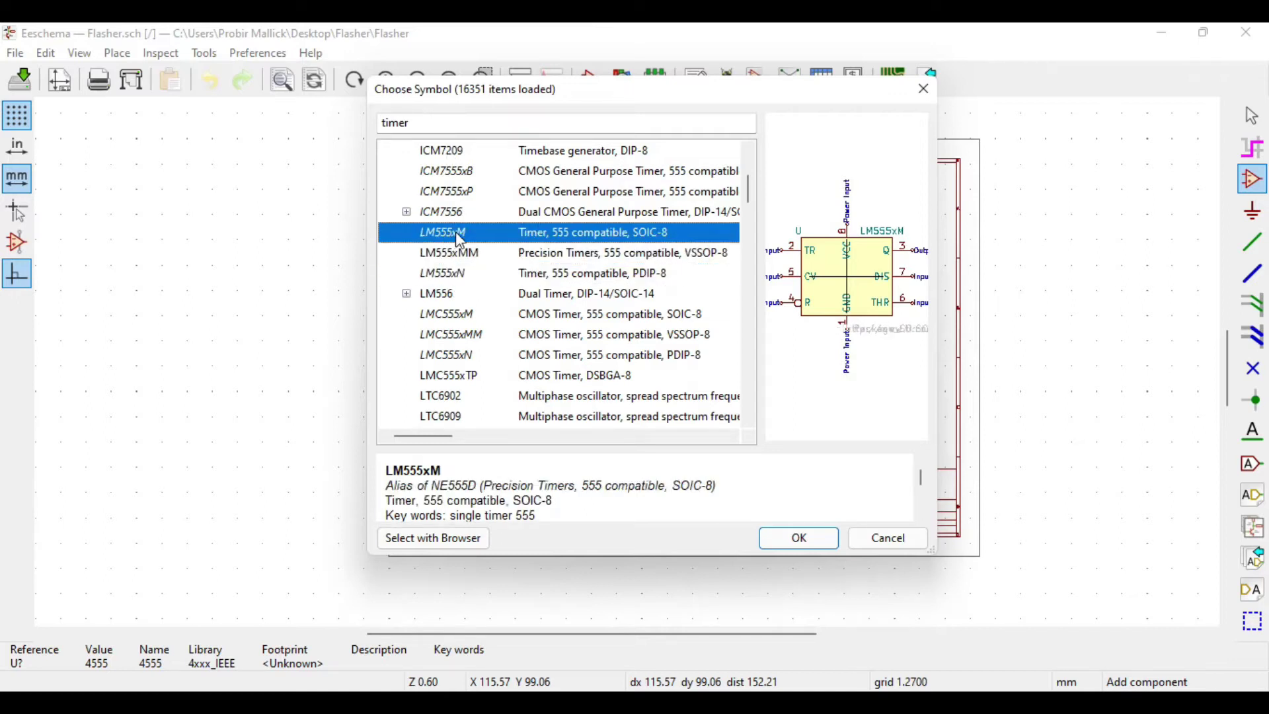
{"action": "left_click", "coordinate": [802, 538]}
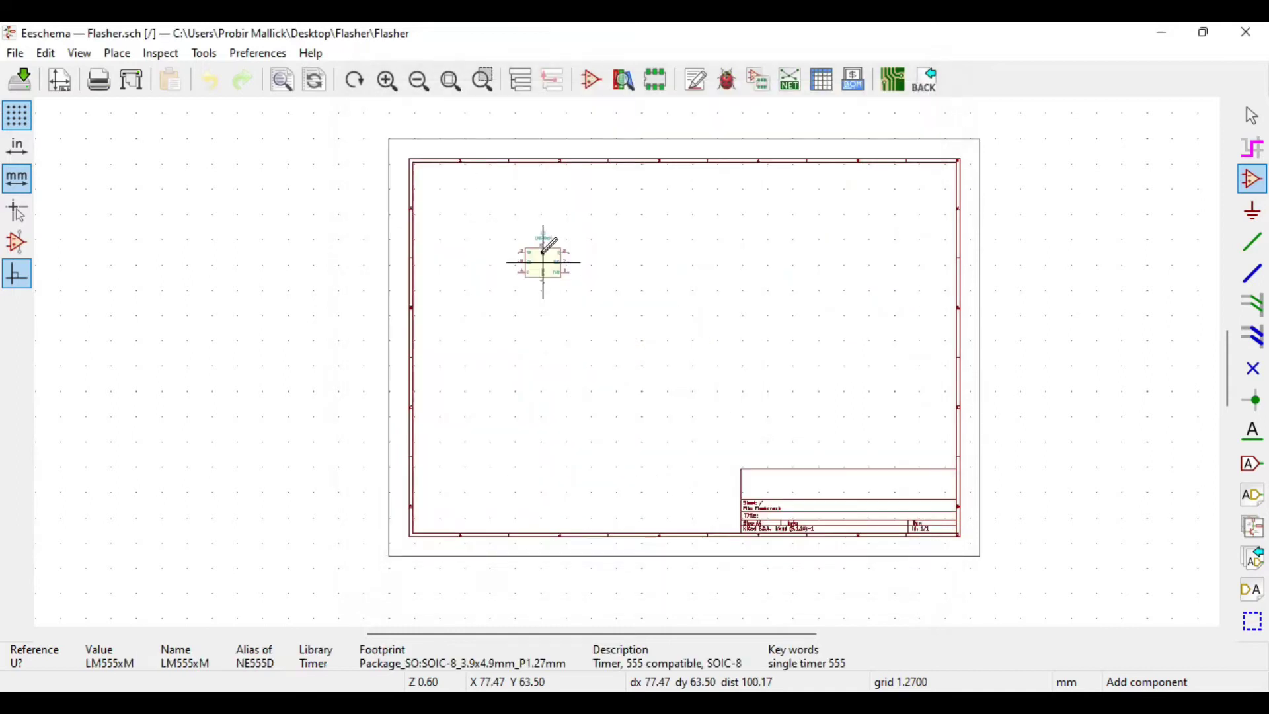
Step: Place the LM555xM timer symbol in the upper middle of the sheet at about X 146, Y 86 mm
{"action": "scroll", "coordinate": [674, 323], "scroll_direction": "up", "scroll_amount": 5}
{"action": "scroll", "coordinate": [628, 349], "scroll_direction": "down", "scroll_amount": 4}
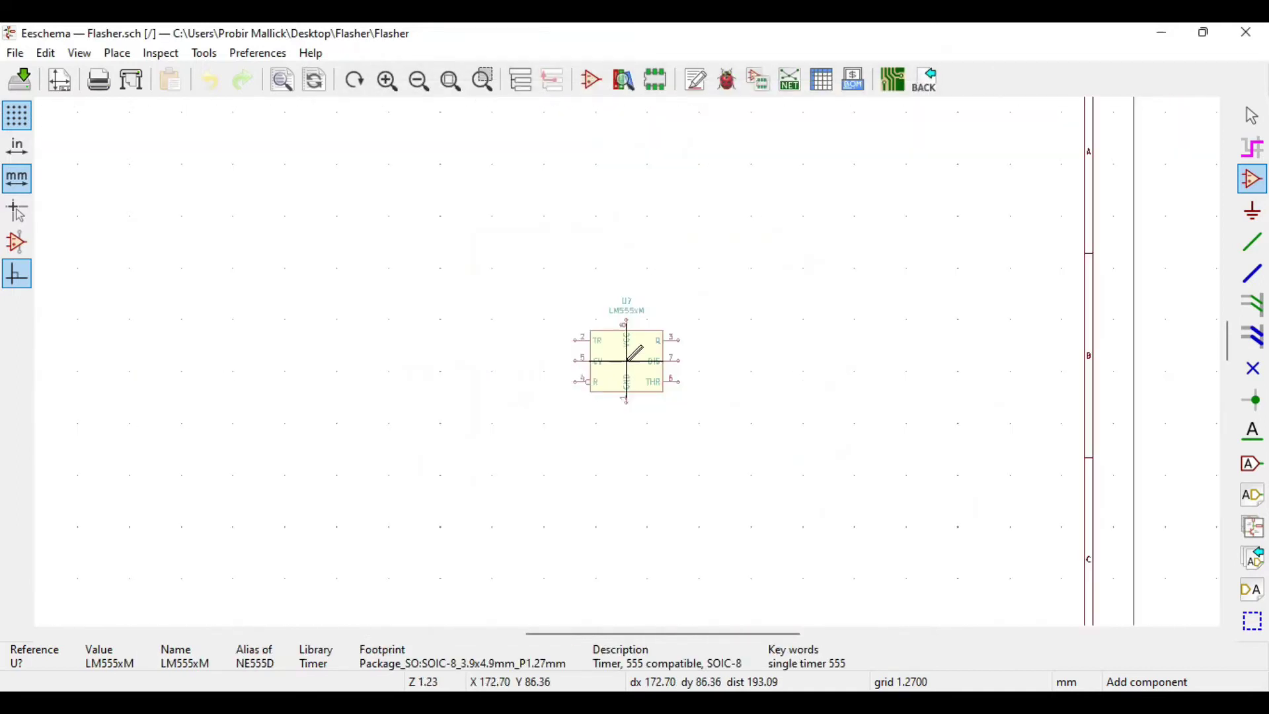
{"action": "scroll", "coordinate": [626, 349], "scroll_direction": "down", "scroll_amount": 1}
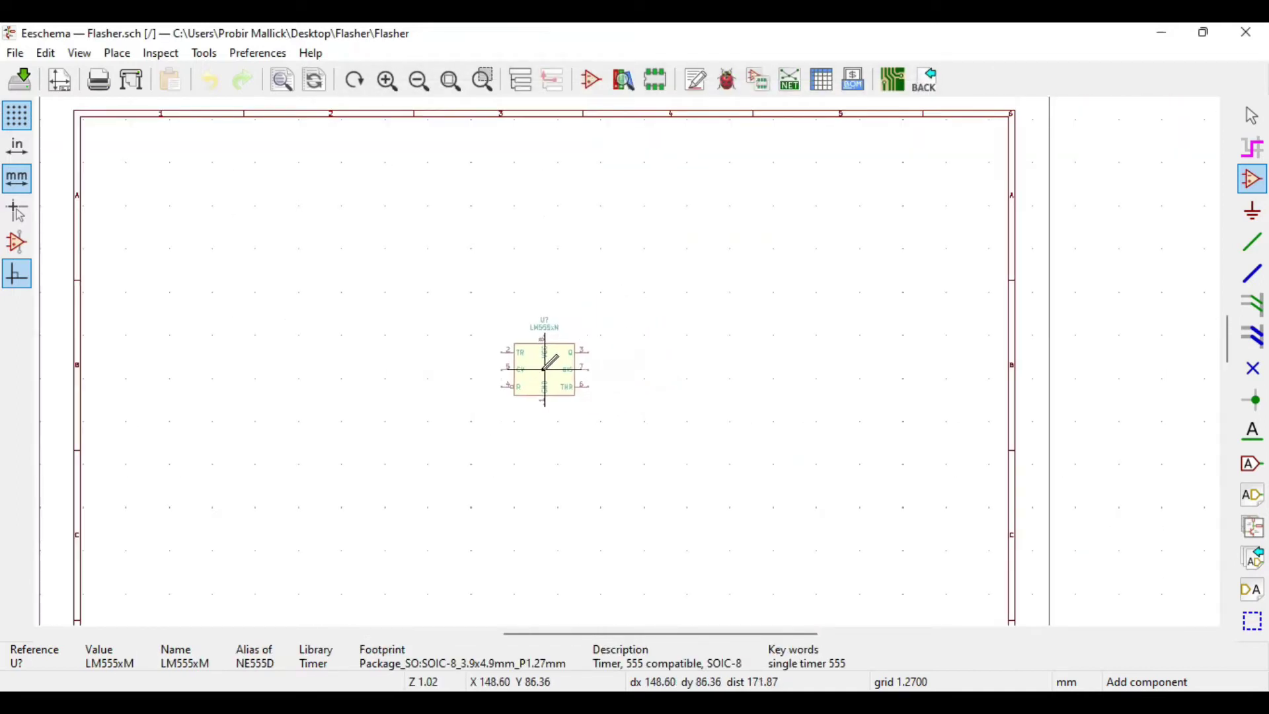
{"action": "scroll", "coordinate": [546, 365], "scroll_direction": "up", "scroll_amount": 6}
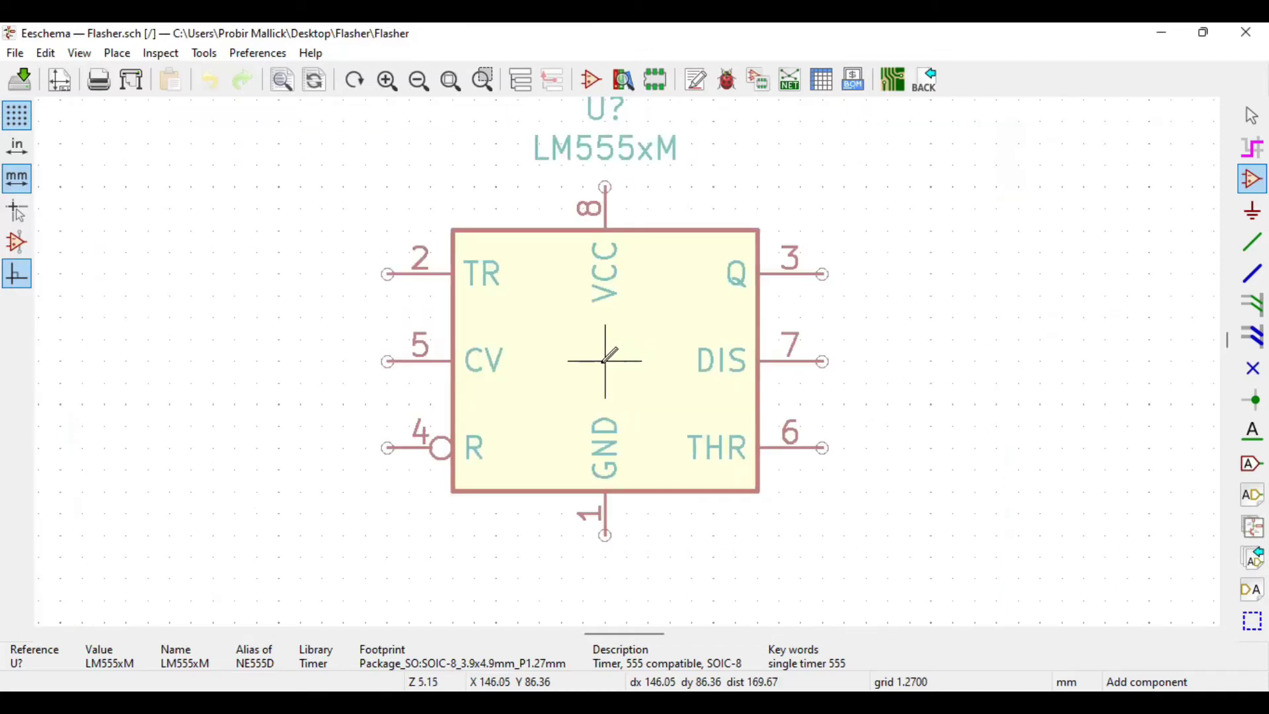
{"action": "scroll", "coordinate": [670, 427], "scroll_direction": "down", "scroll_amount": 6}
{"action": "scroll", "coordinate": [661, 308], "scroll_direction": "up", "scroll_amount": 8}
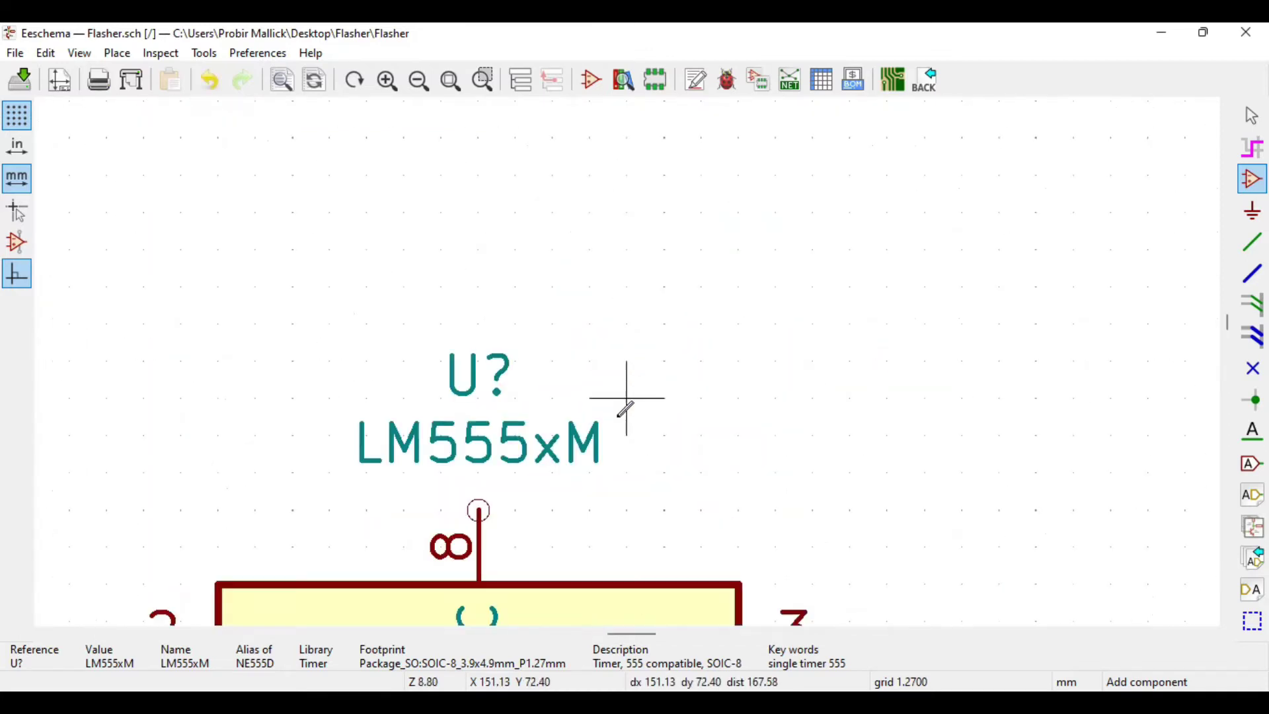
{"action": "scroll", "coordinate": [597, 361], "scroll_direction": "down", "scroll_amount": 3}
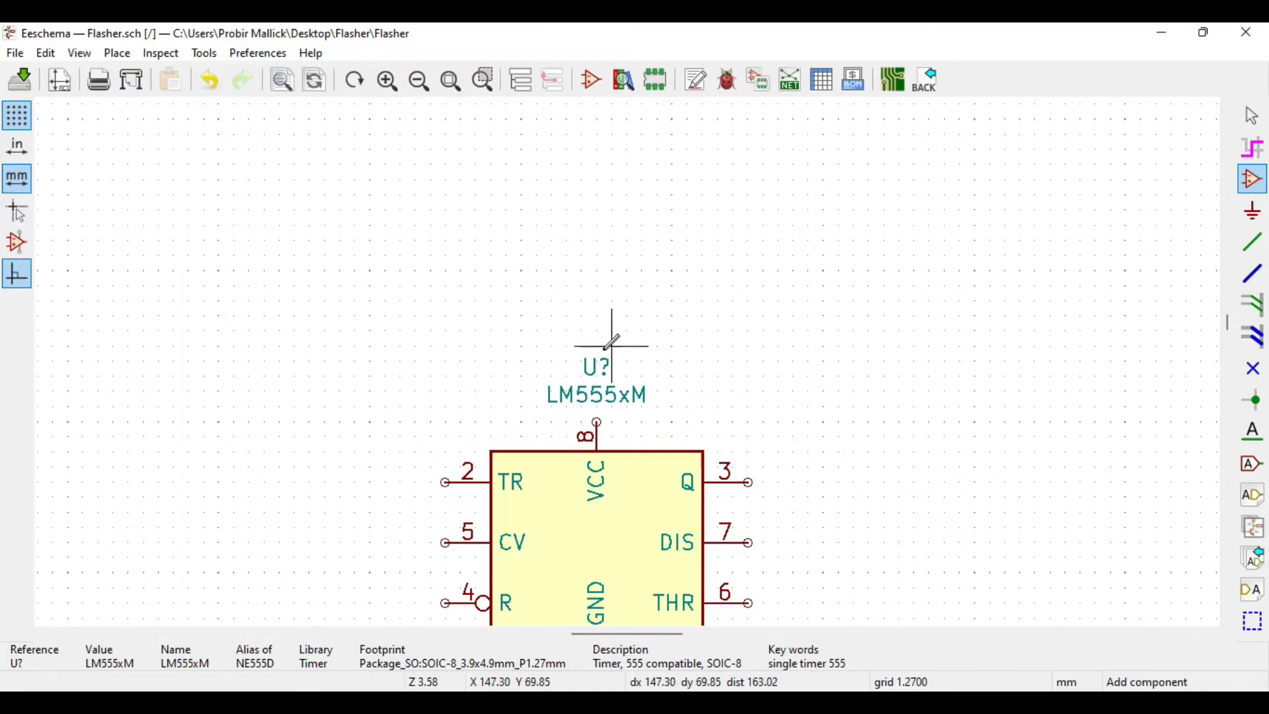
{"action": "scroll", "coordinate": [598, 334], "scroll_direction": "down", "scroll_amount": 1}
{"action": "left_click", "coordinate": [716, 411]}
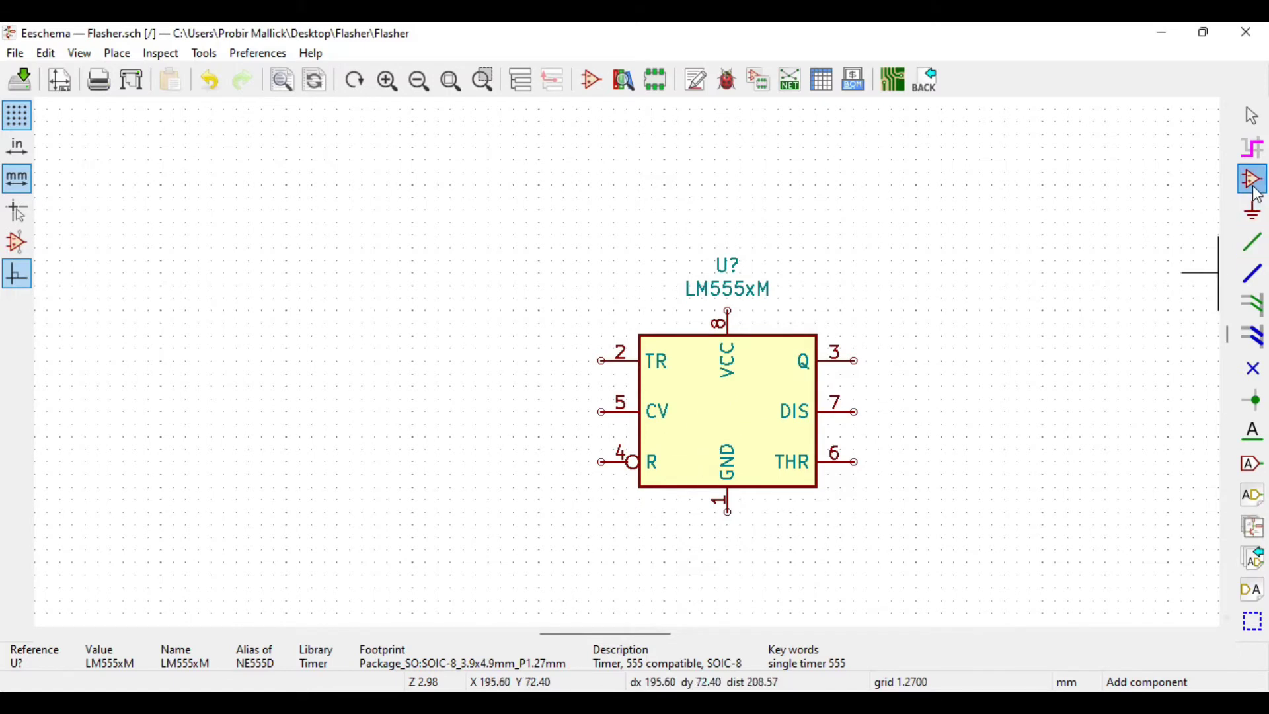
Step: Search the symbol libraries for resistor and place the generic resistor R beside the timer's TR, CV and R pins
{"action": "left_click", "coordinate": [490, 442]}
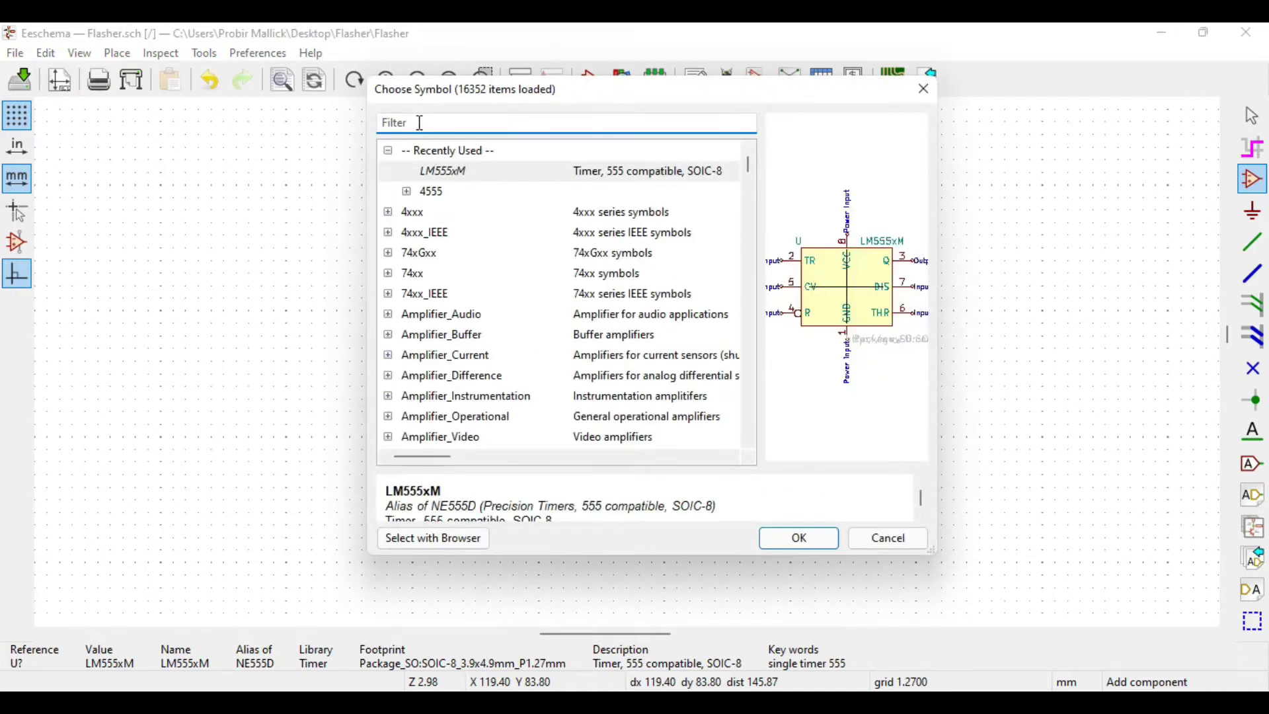
{"action": "type", "text": "resi"}
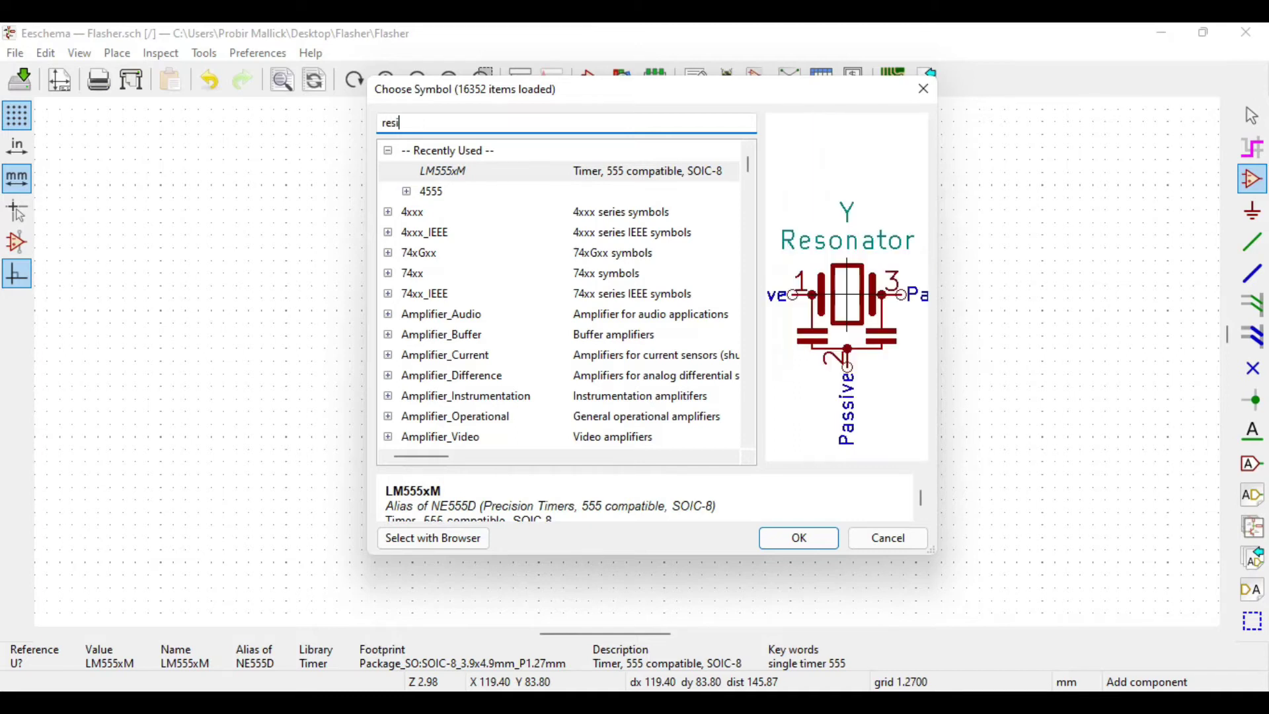
{"action": "type", "text": "stor"}
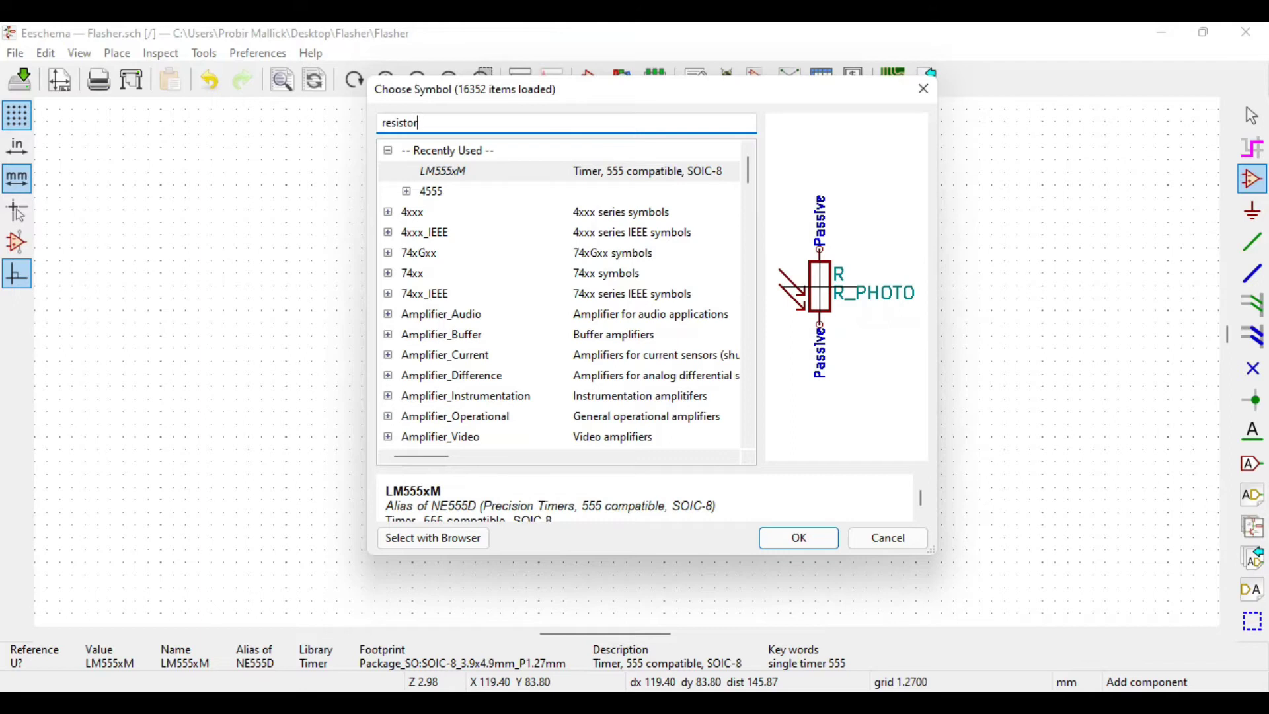
{"action": "scroll", "coordinate": [476, 284], "scroll_direction": "down", "scroll_amount": 3}
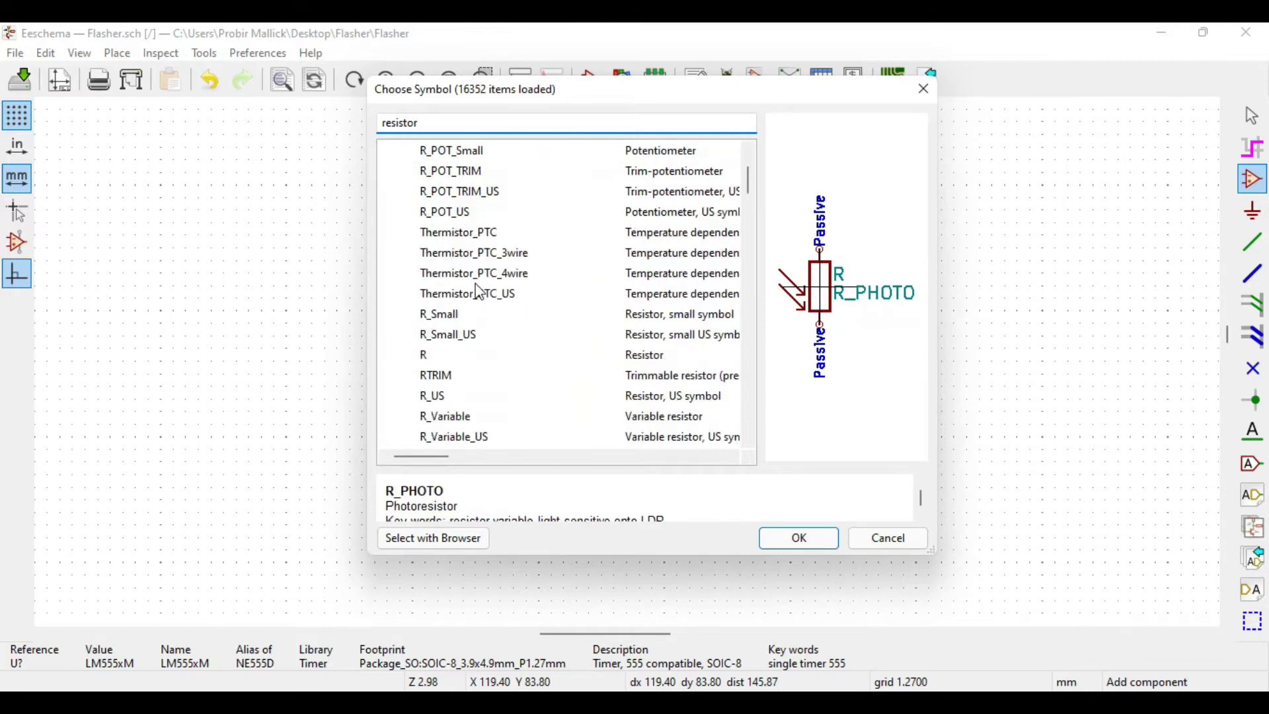
{"action": "left_click", "coordinate": [426, 298]}
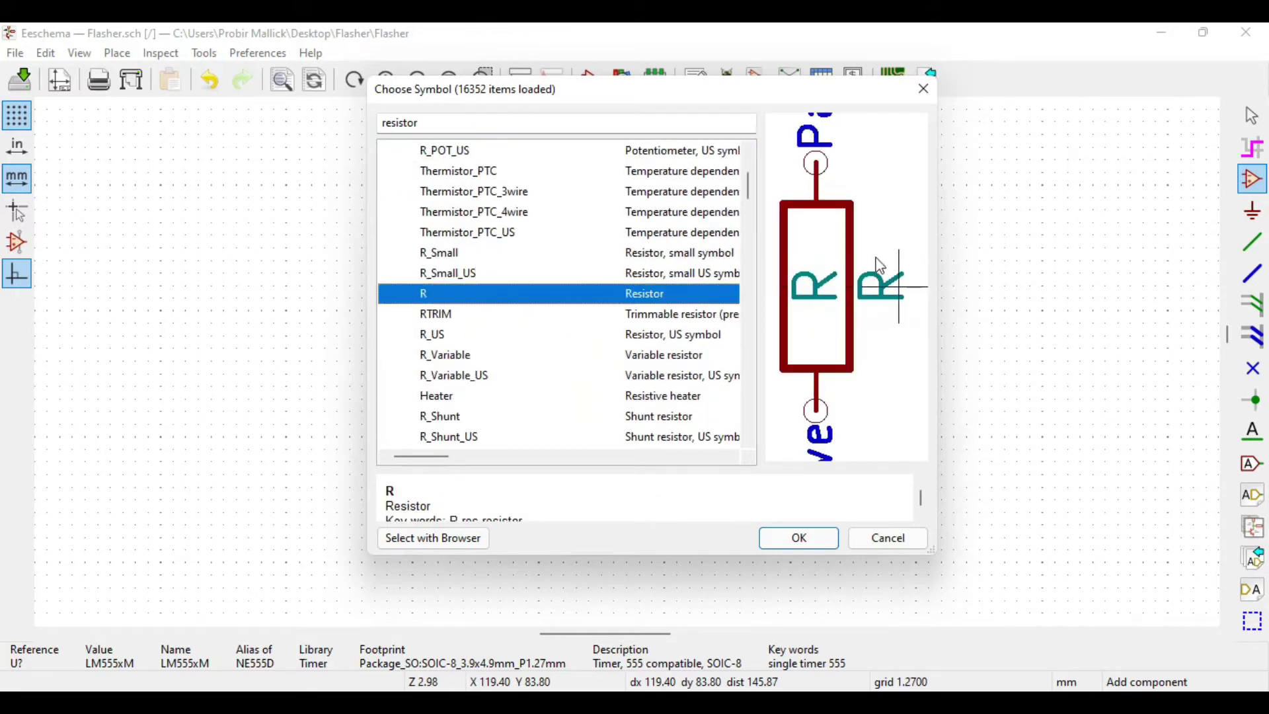
{"action": "left_click", "coordinate": [826, 537]}
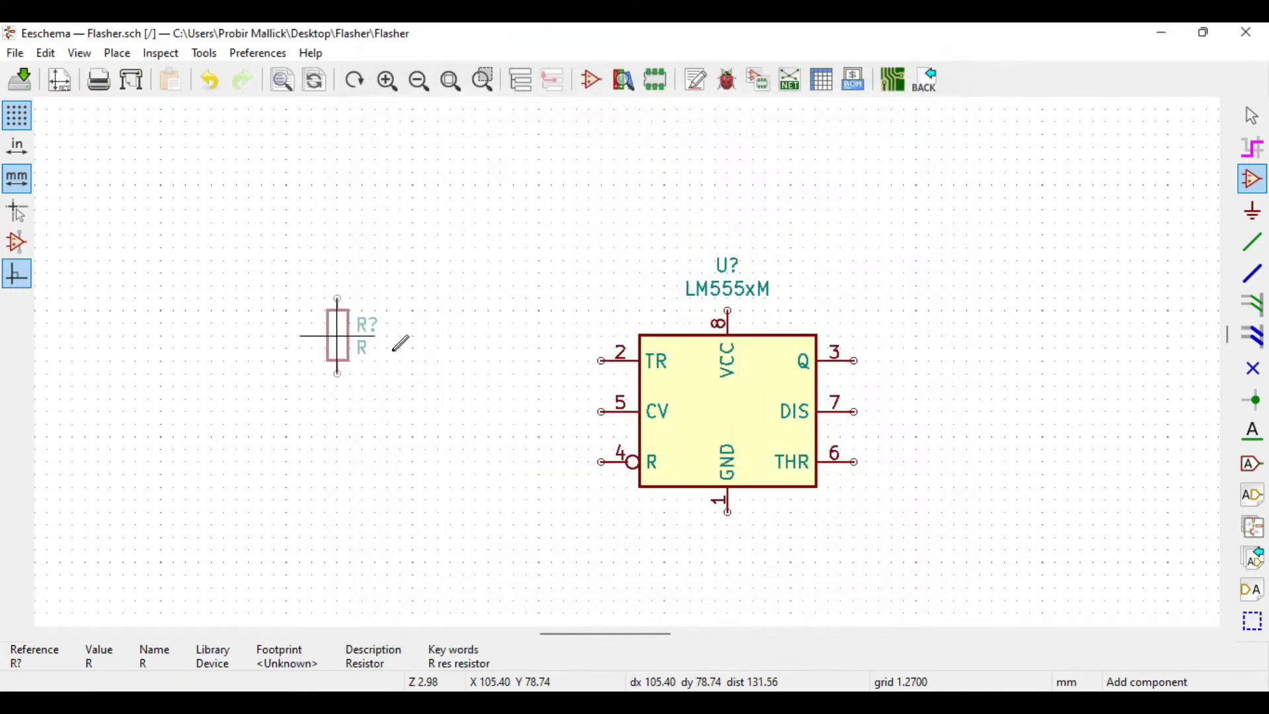
{"action": "left_click", "coordinate": [502, 397]}
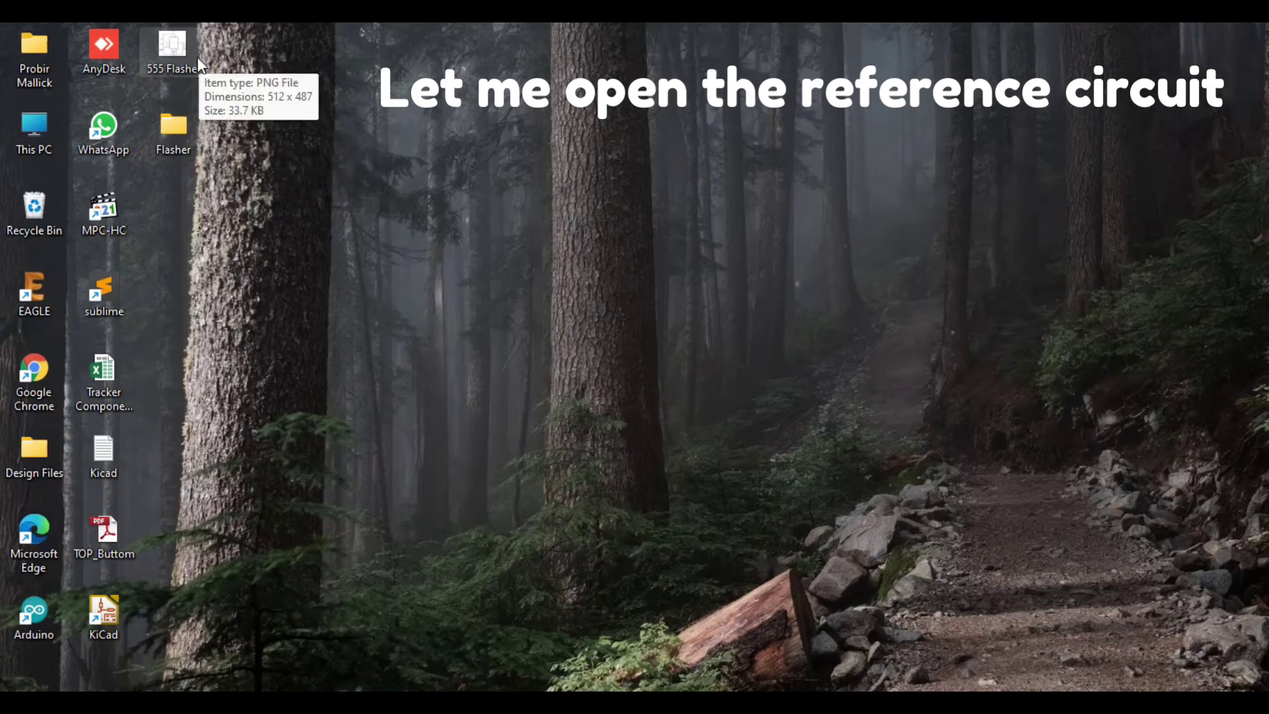
Step: Open the reference circuit 555 Flasher.png with Photos as the default .png app, and arrange it side by side with the schematic editor
{"action": "double_click", "coordinate": [197, 57]}
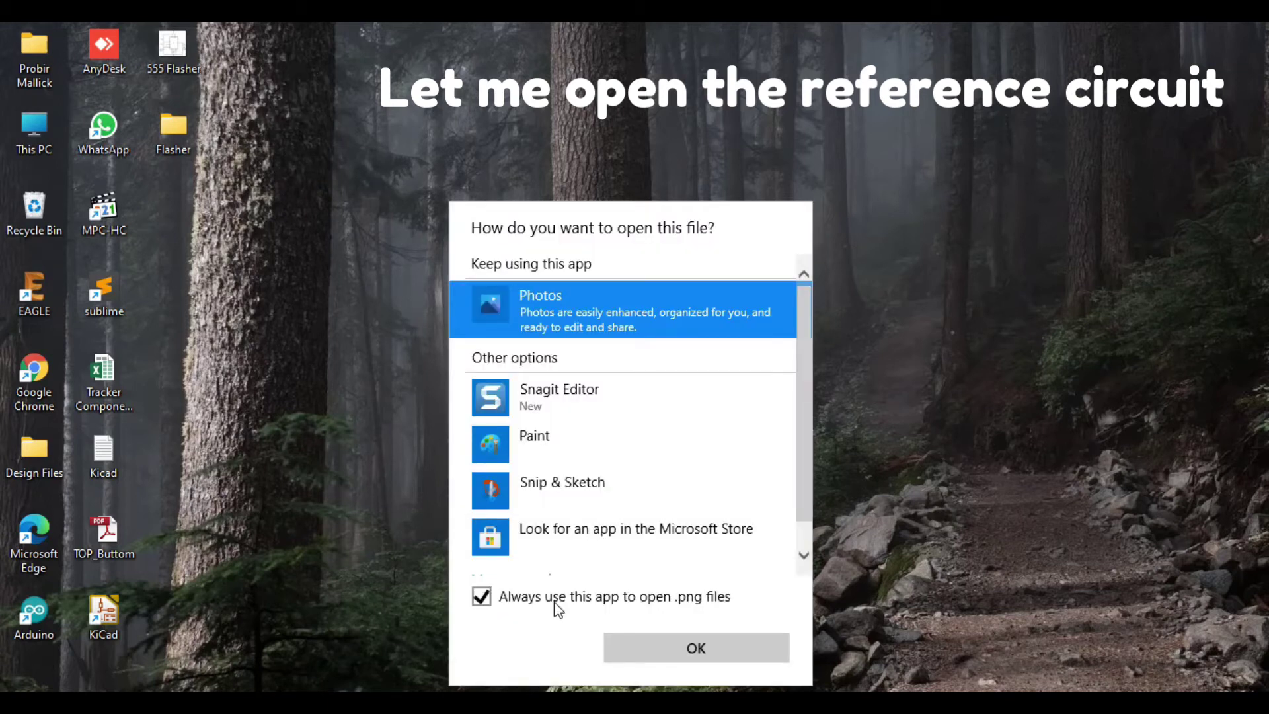
{"action": "left_click", "coordinate": [691, 649]}
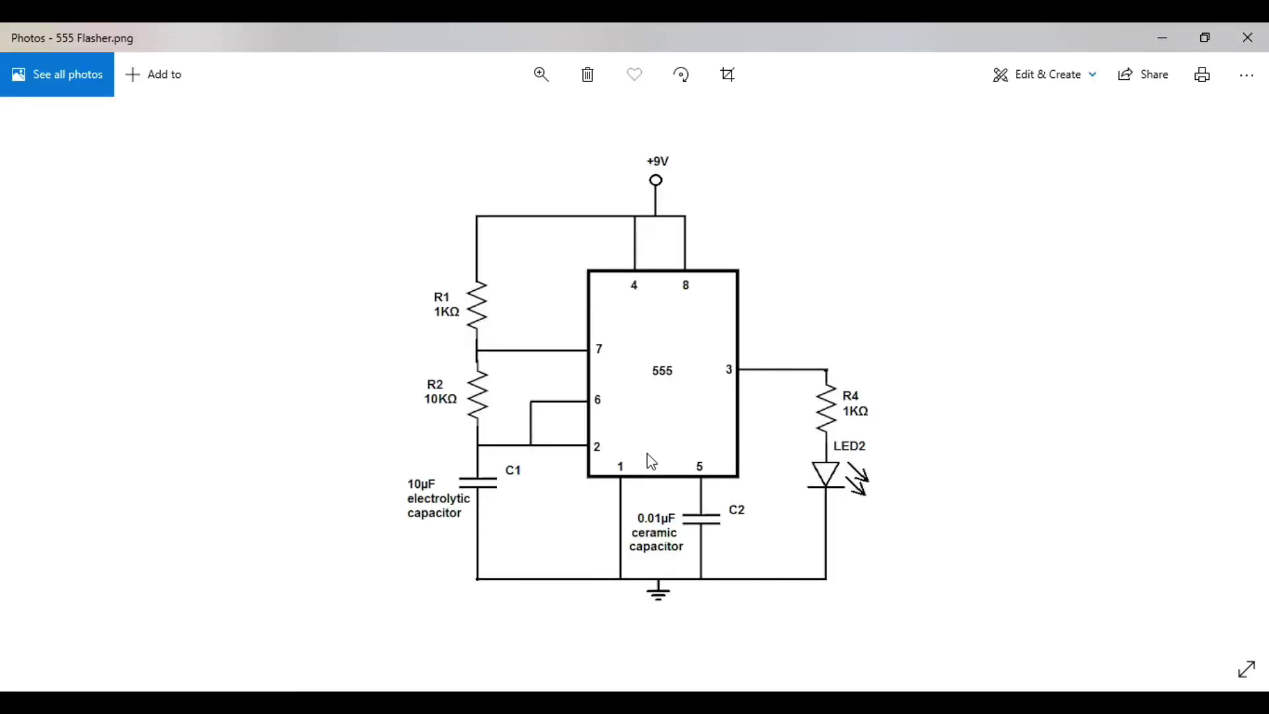
{"action": "key", "text": "super+Left"}
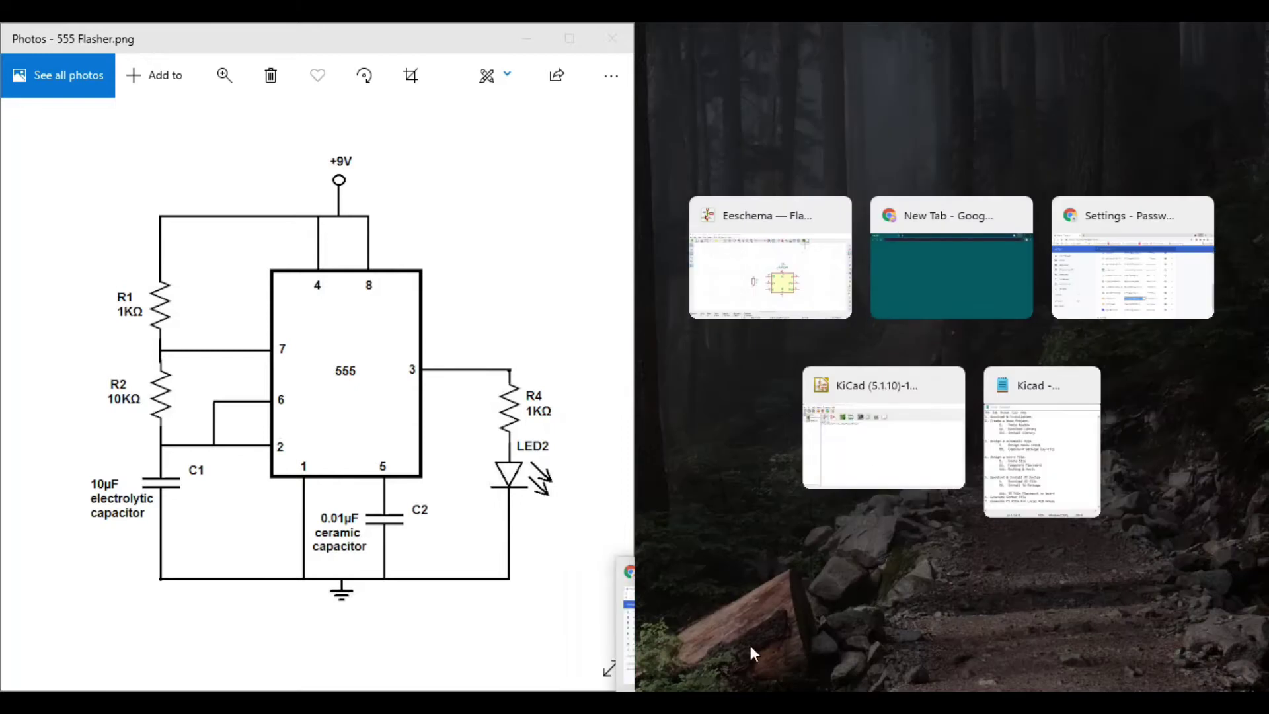
{"action": "left_click", "coordinate": [785, 269]}
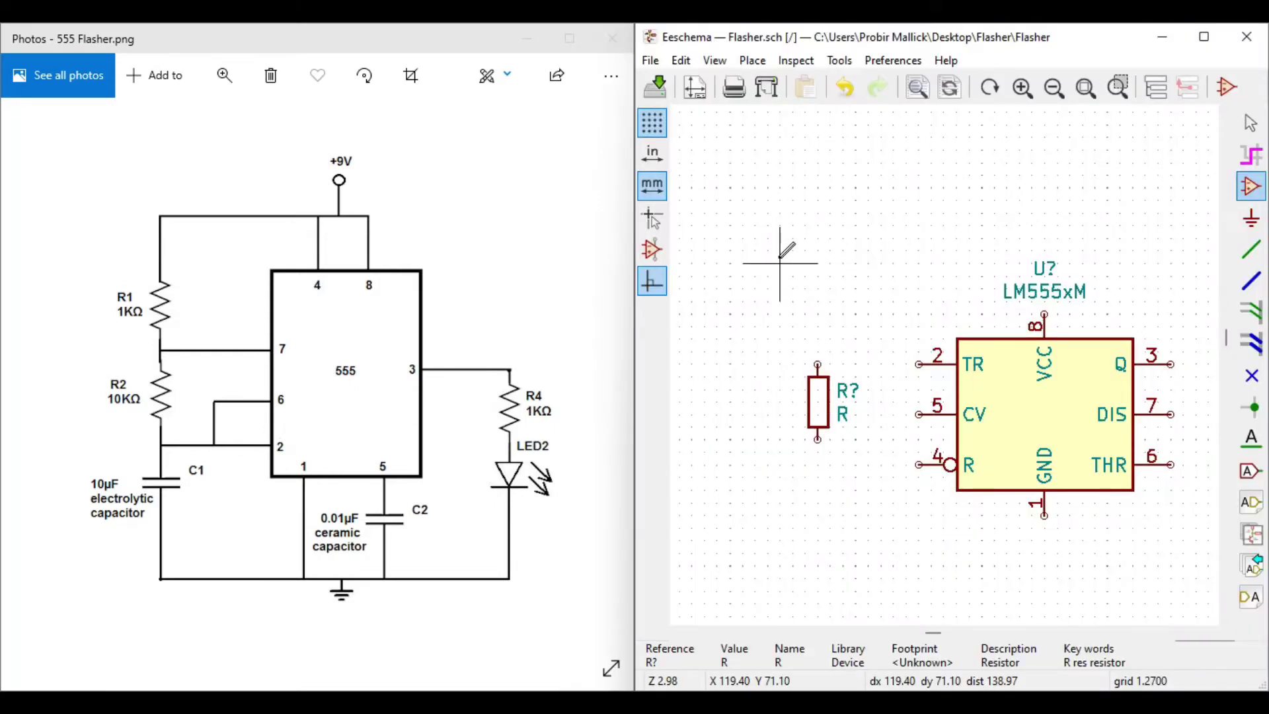
Step: Move the resistor to the other side of the LM555xM, beside its Q, DIS and THR pins
{"action": "scroll", "coordinate": [868, 313], "scroll_direction": "up", "scroll_amount": 5}
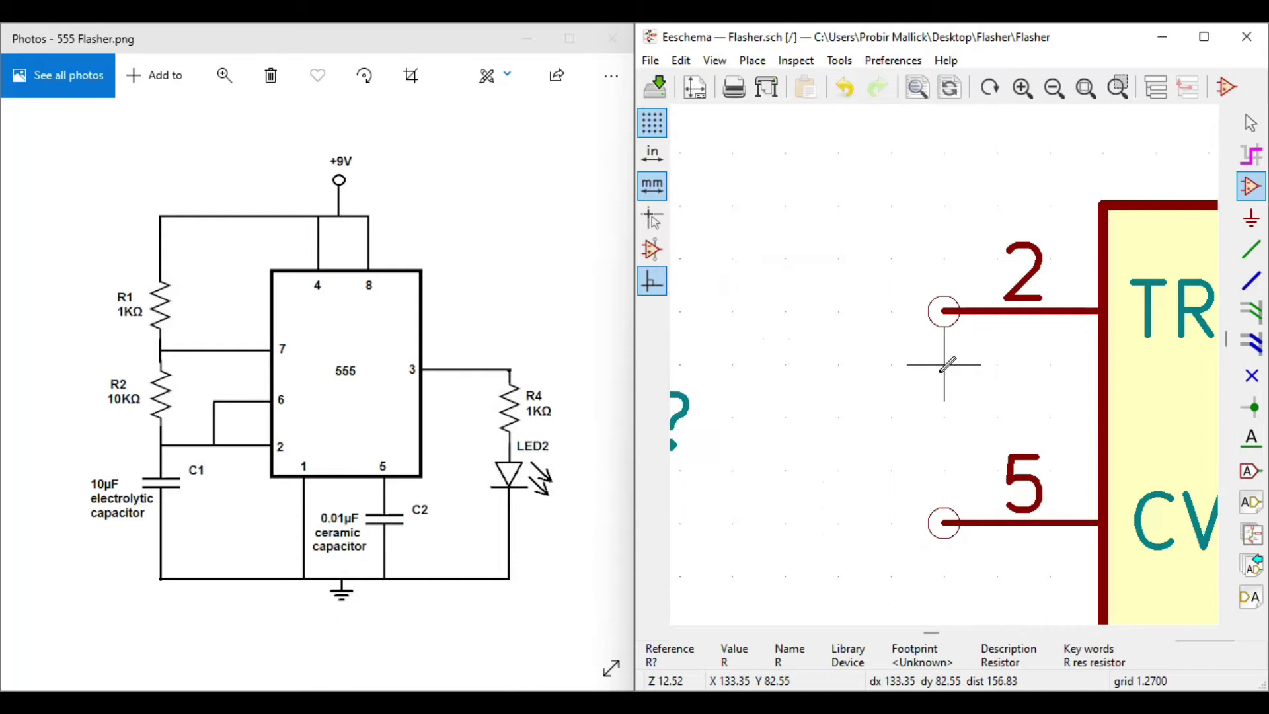
{"action": "scroll", "coordinate": [926, 357], "scroll_direction": "down", "scroll_amount": 5}
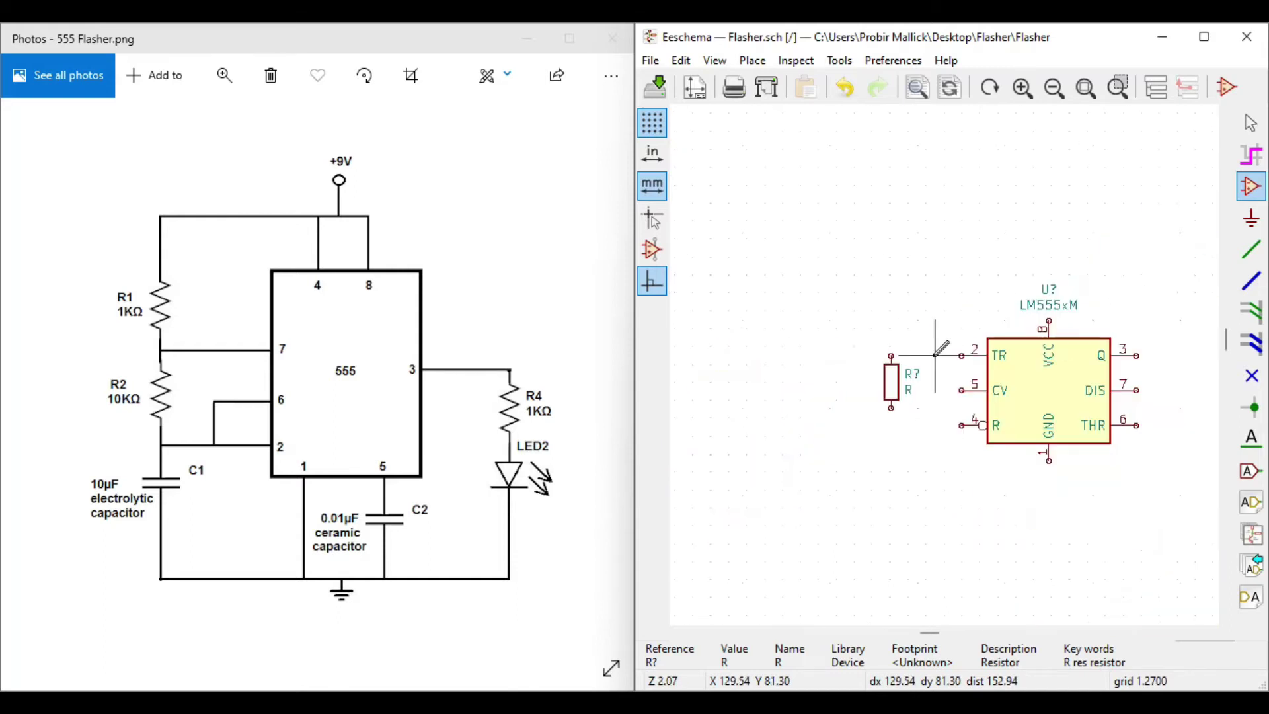
{"action": "scroll", "coordinate": [945, 362], "scroll_direction": "down", "scroll_amount": 1}
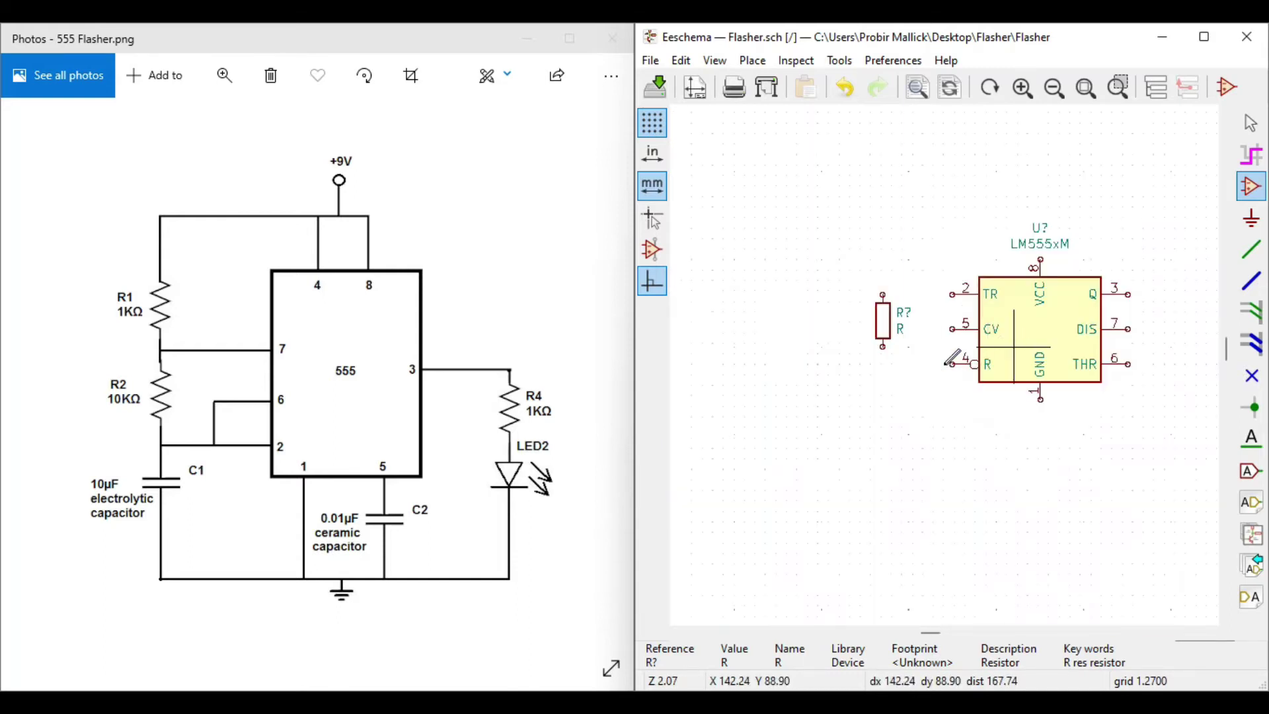
{"action": "scroll", "coordinate": [925, 334], "scroll_direction": "up", "scroll_amount": 1}
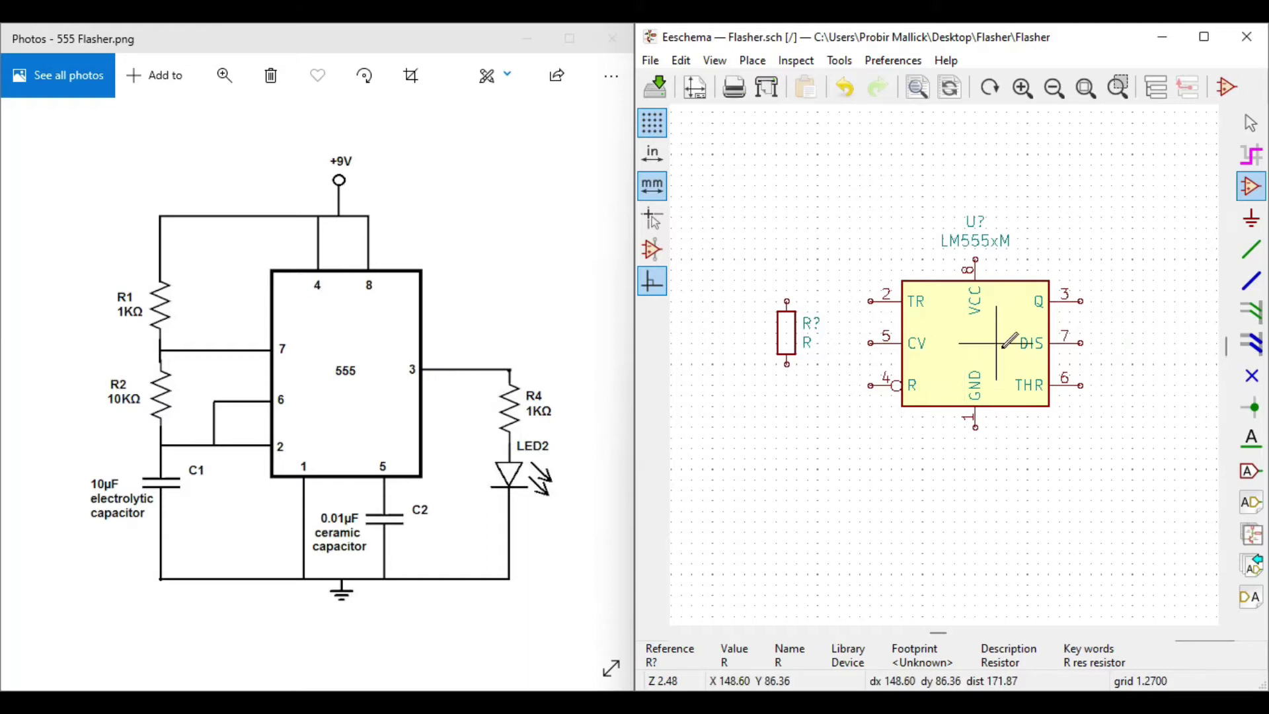
{"action": "right_click", "coordinate": [800, 323]}
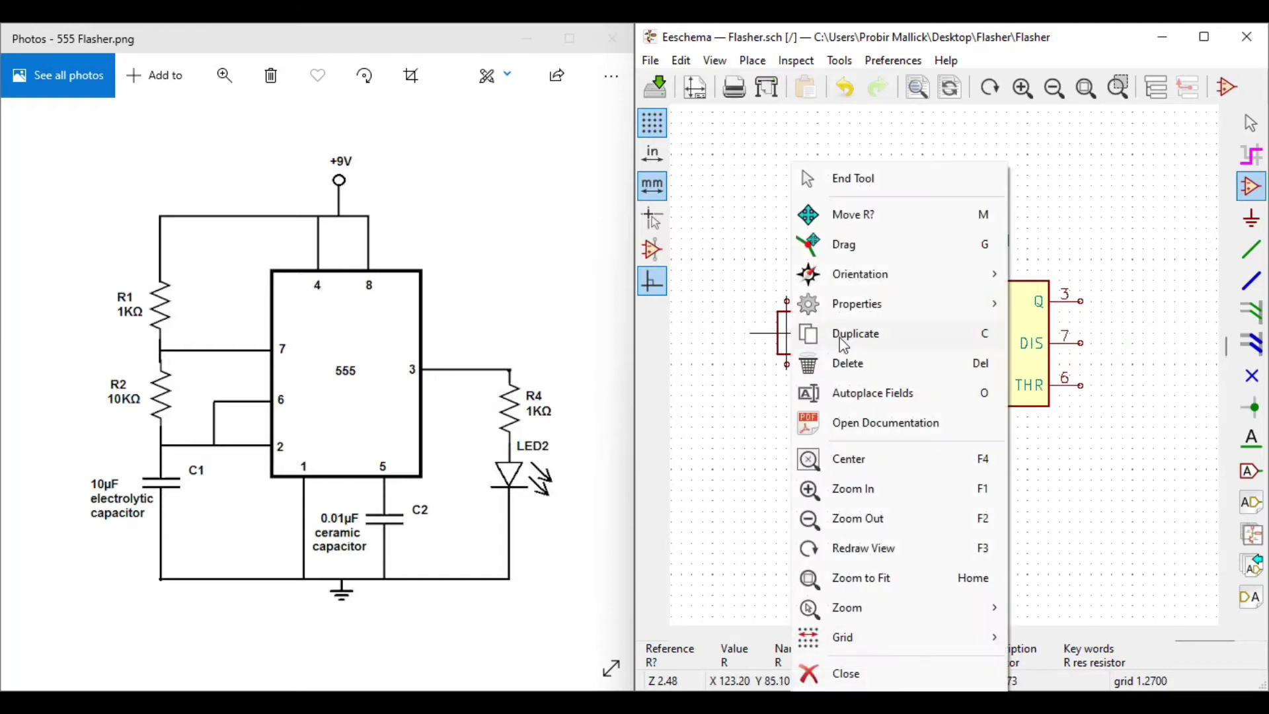
{"action": "left_click", "coordinate": [854, 222]}
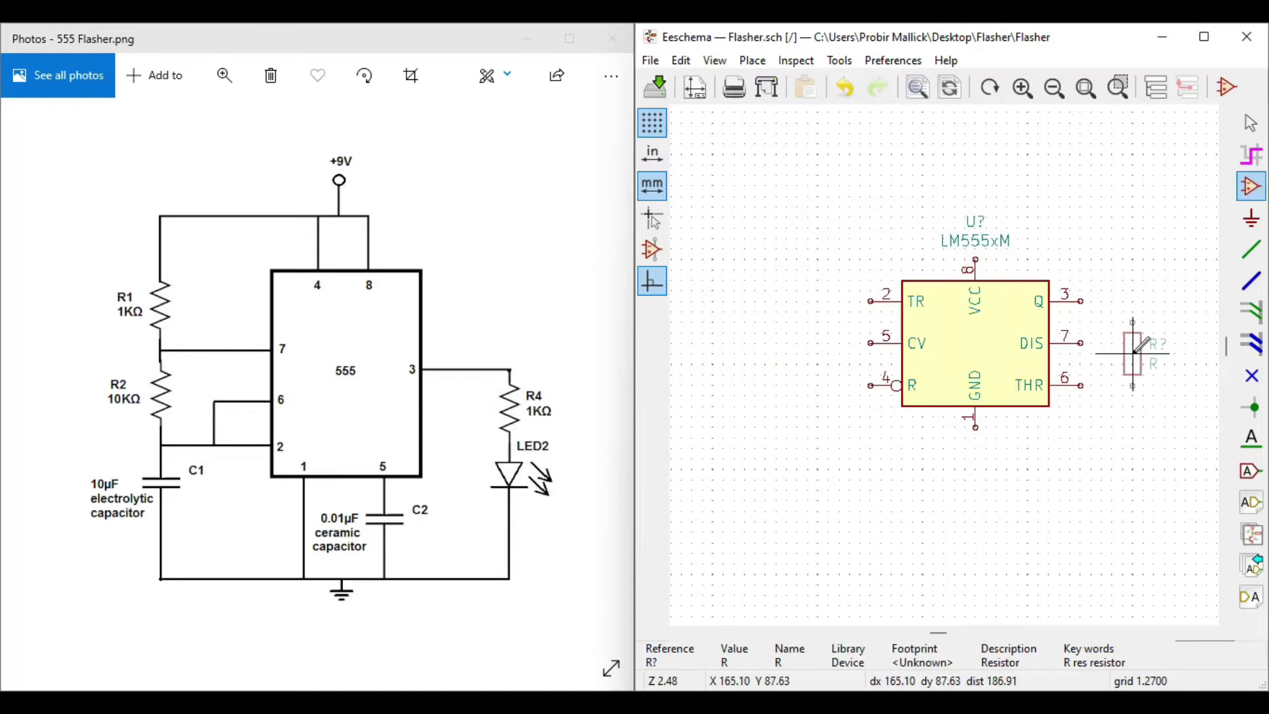
{"action": "scroll", "coordinate": [944, 364], "scroll_direction": "down", "scroll_amount": 4}
{"action": "scroll", "coordinate": [1142, 356], "scroll_direction": "up", "scroll_amount": 5}
{"action": "scroll", "coordinate": [945, 360], "scroll_direction": "down", "scroll_amount": 3}
{"action": "scroll", "coordinate": [959, 360], "scroll_direction": "up", "scroll_amount": 4}
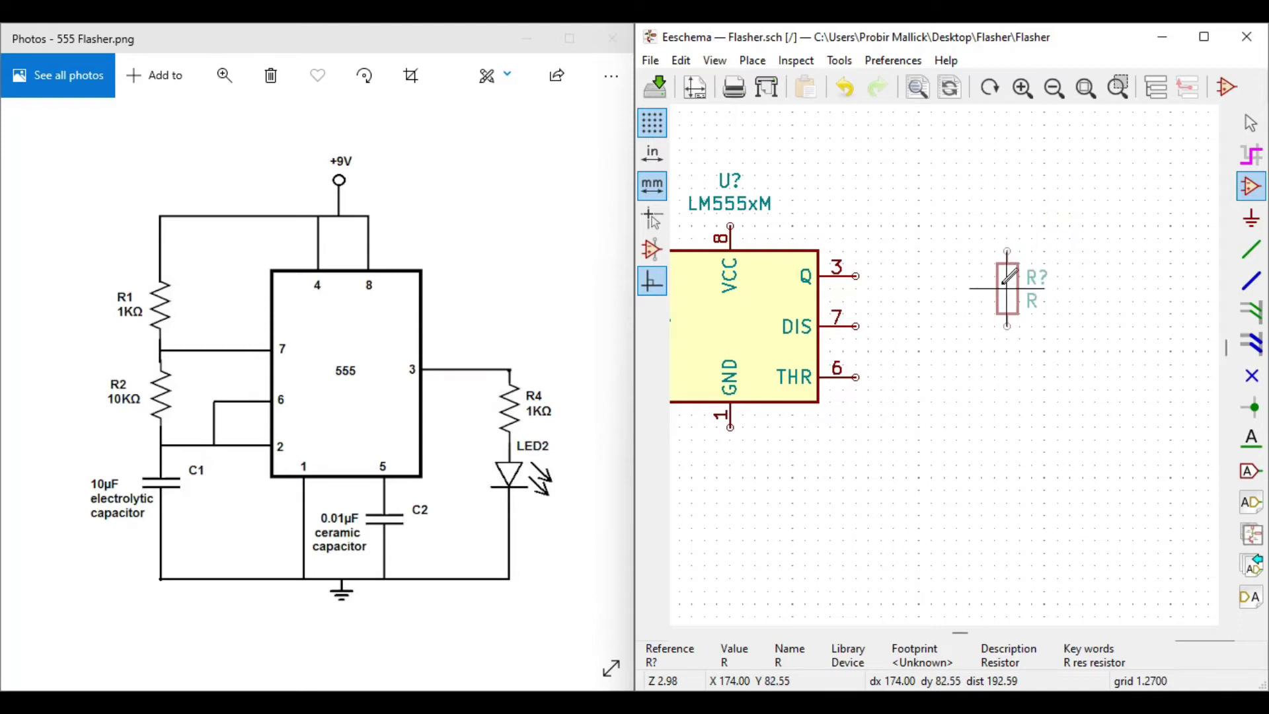
Step: Duplicate the resistor and place the copy directly below the original at about X 174, Y 97.8 mm
{"action": "right_click", "coordinate": [1005, 294]}
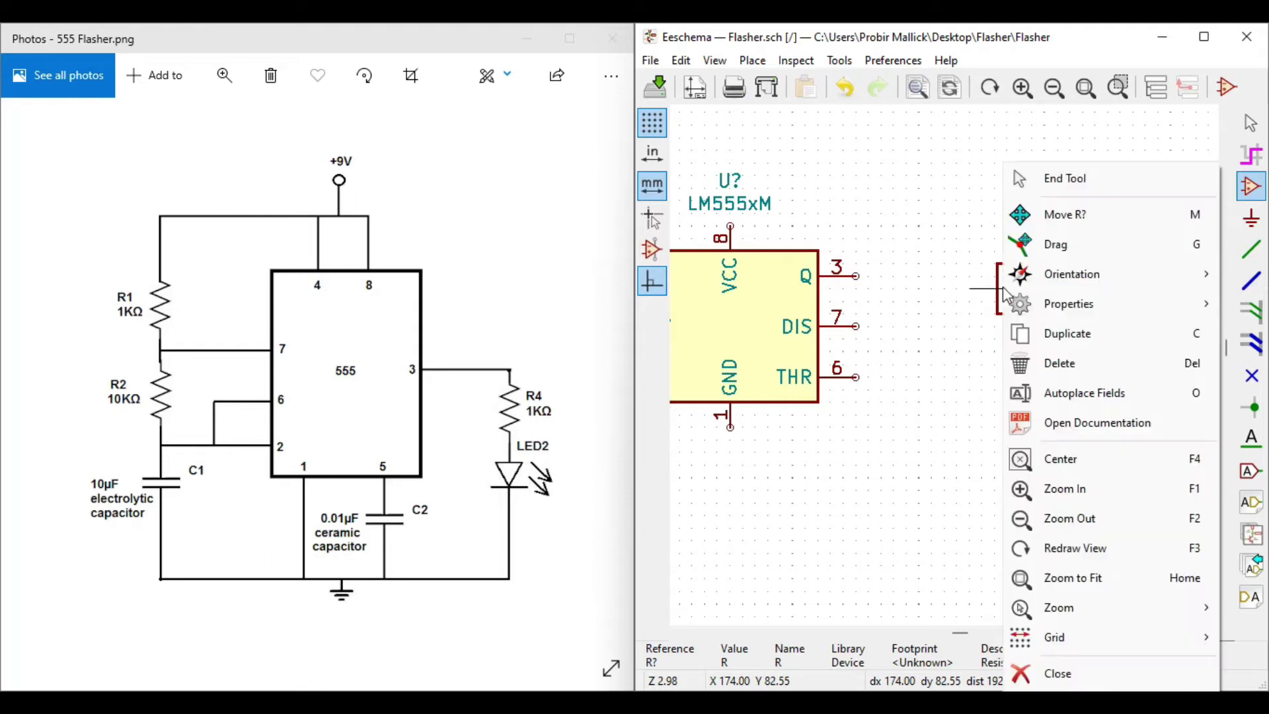
{"action": "left_click", "coordinate": [1072, 336]}
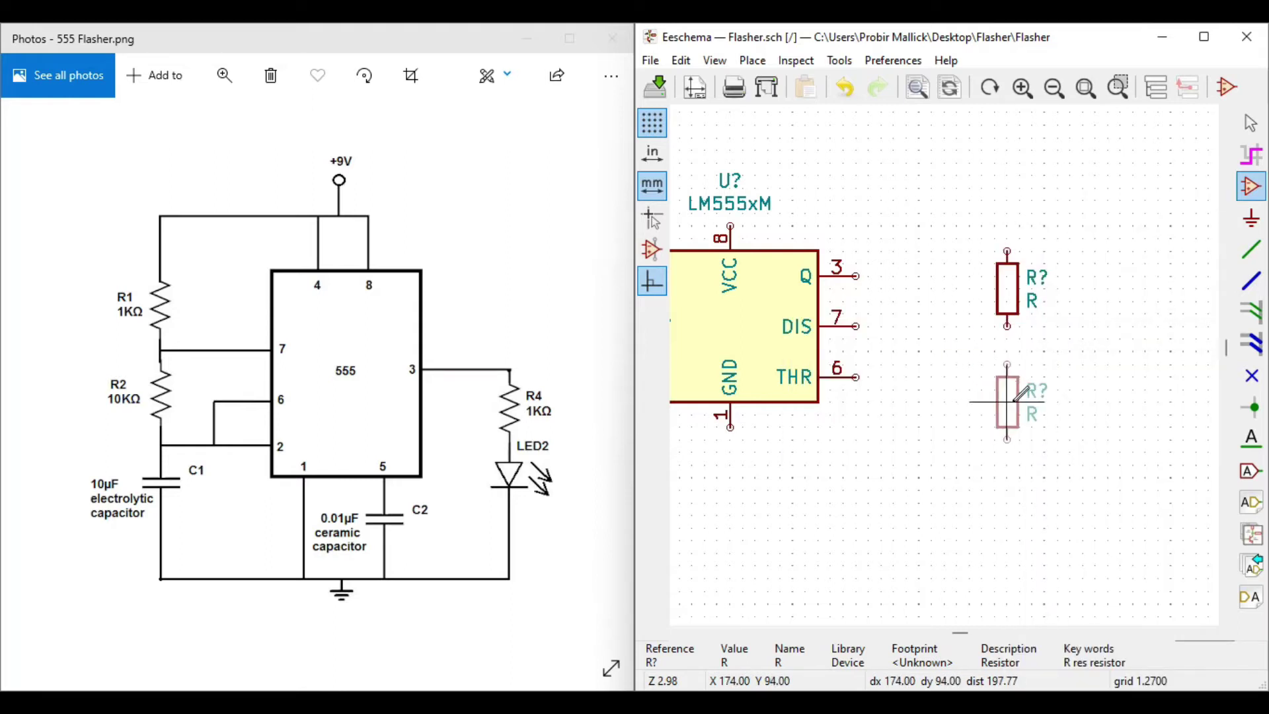
{"action": "left_click", "coordinate": [1014, 436]}
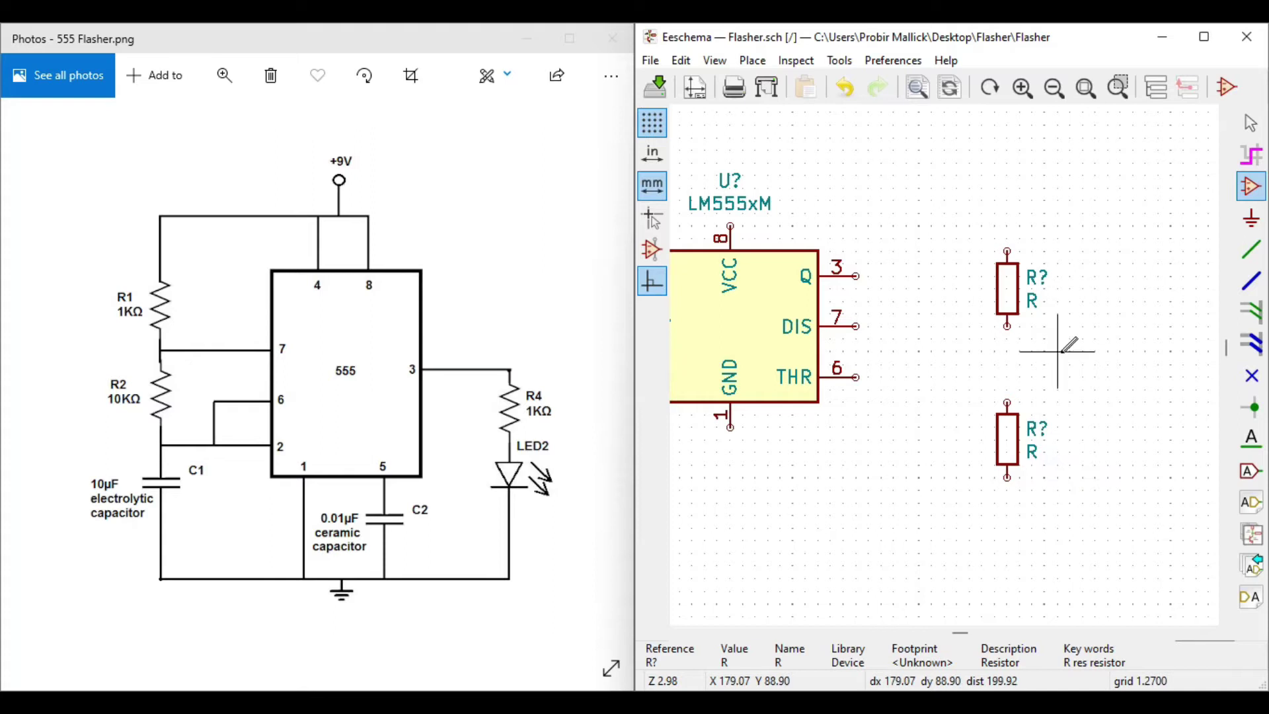
Step: Wire the two resistors together in series and connect the timer's DIS pin to the wire between them
{"action": "left_click", "coordinate": [1252, 252]}
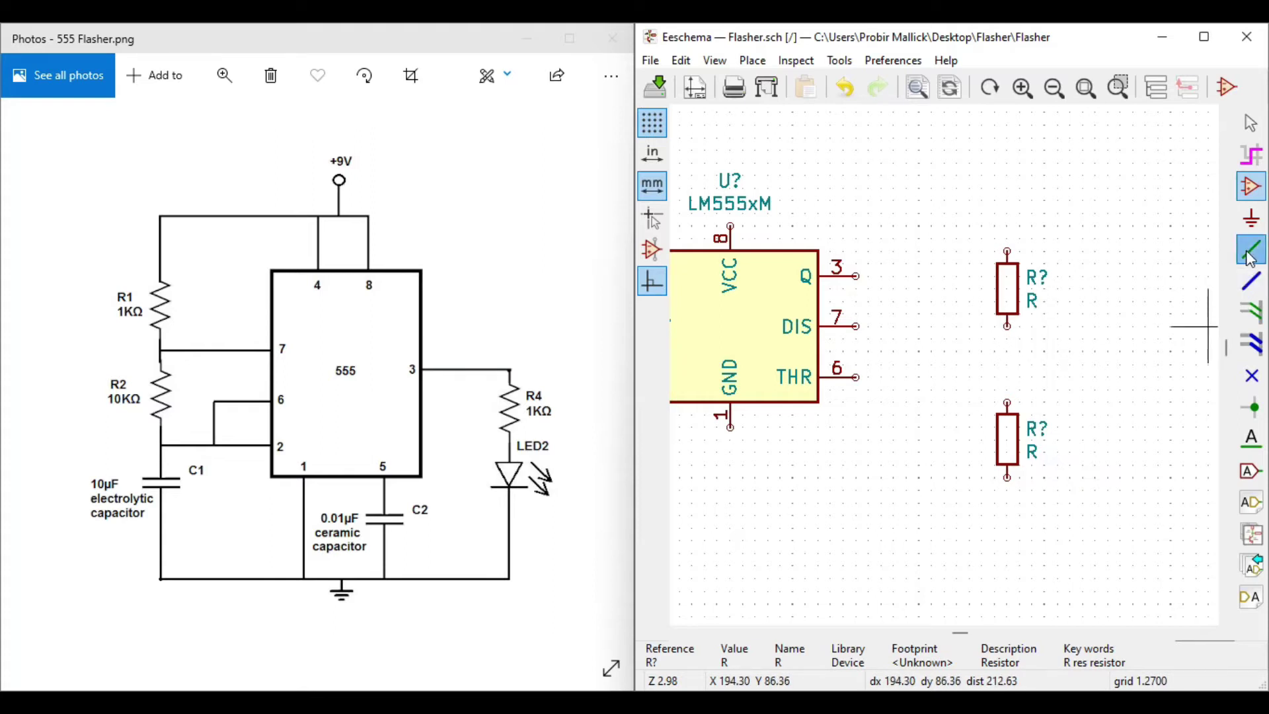
{"action": "left_click", "coordinate": [1008, 325]}
{"action": "left_click", "coordinate": [1007, 402]}
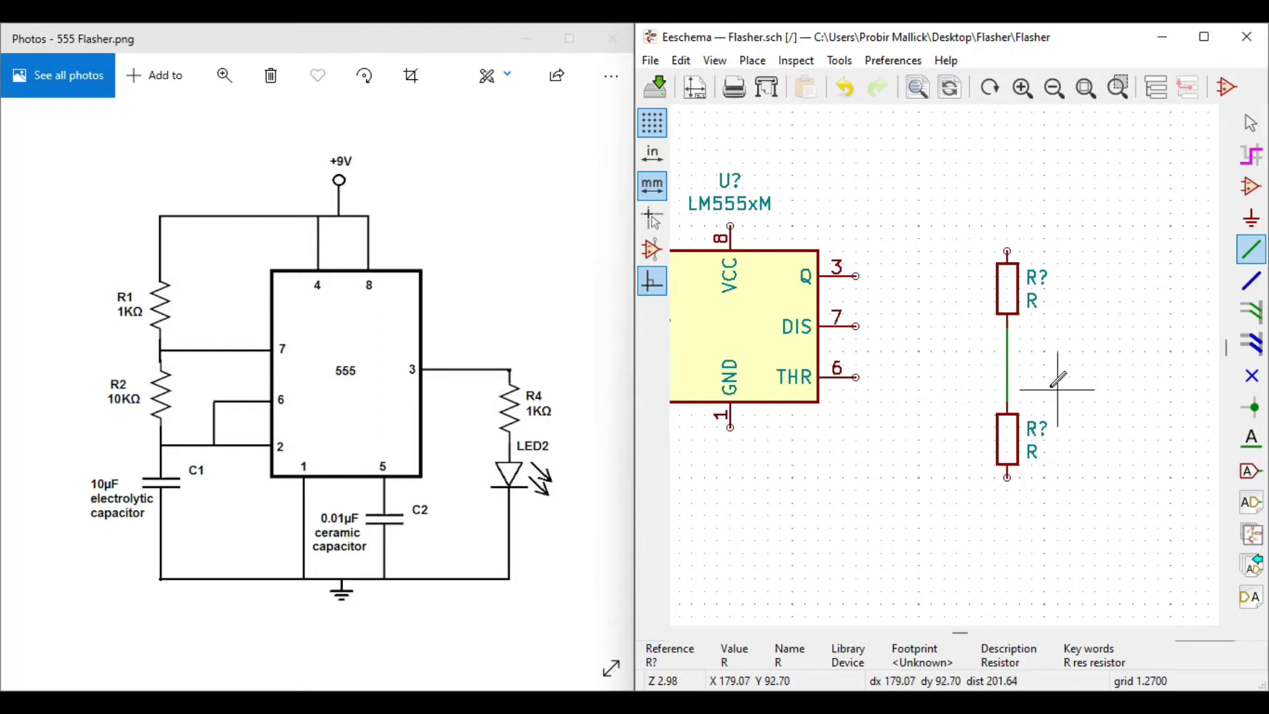
{"action": "left_click", "coordinate": [856, 326]}
{"action": "left_click", "coordinate": [931, 363]}
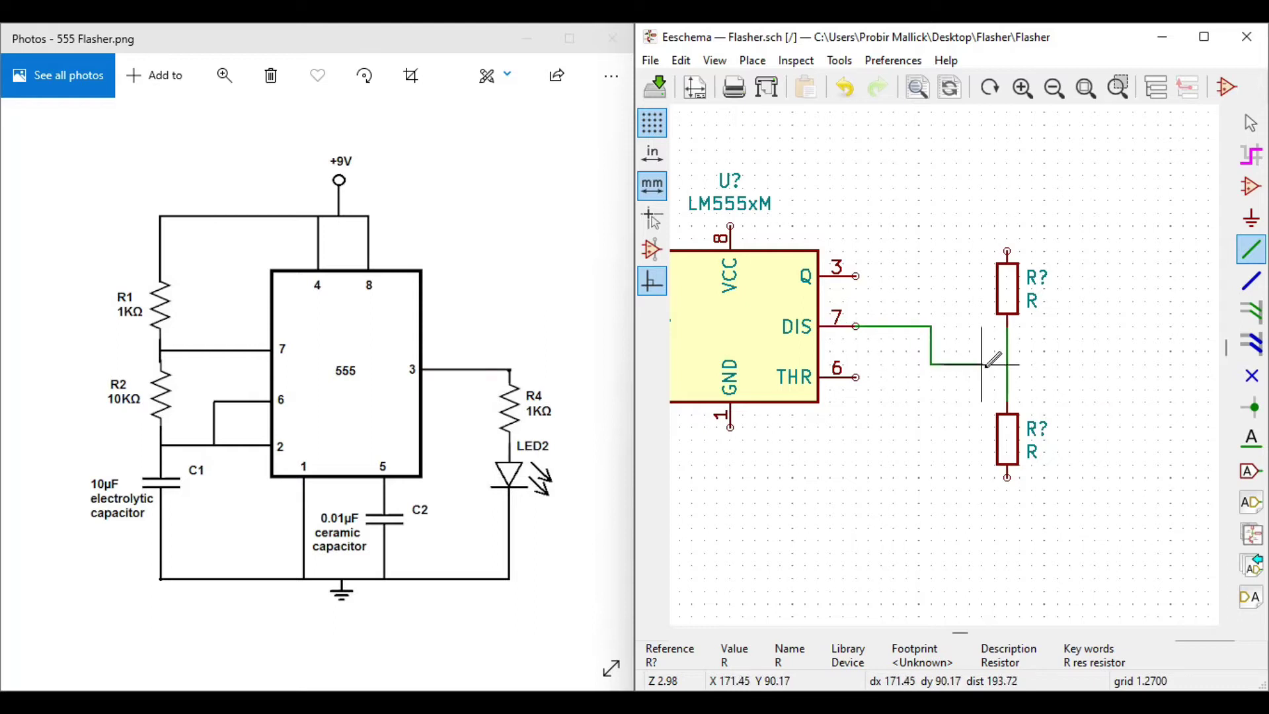
{"action": "left_click", "coordinate": [1008, 364]}
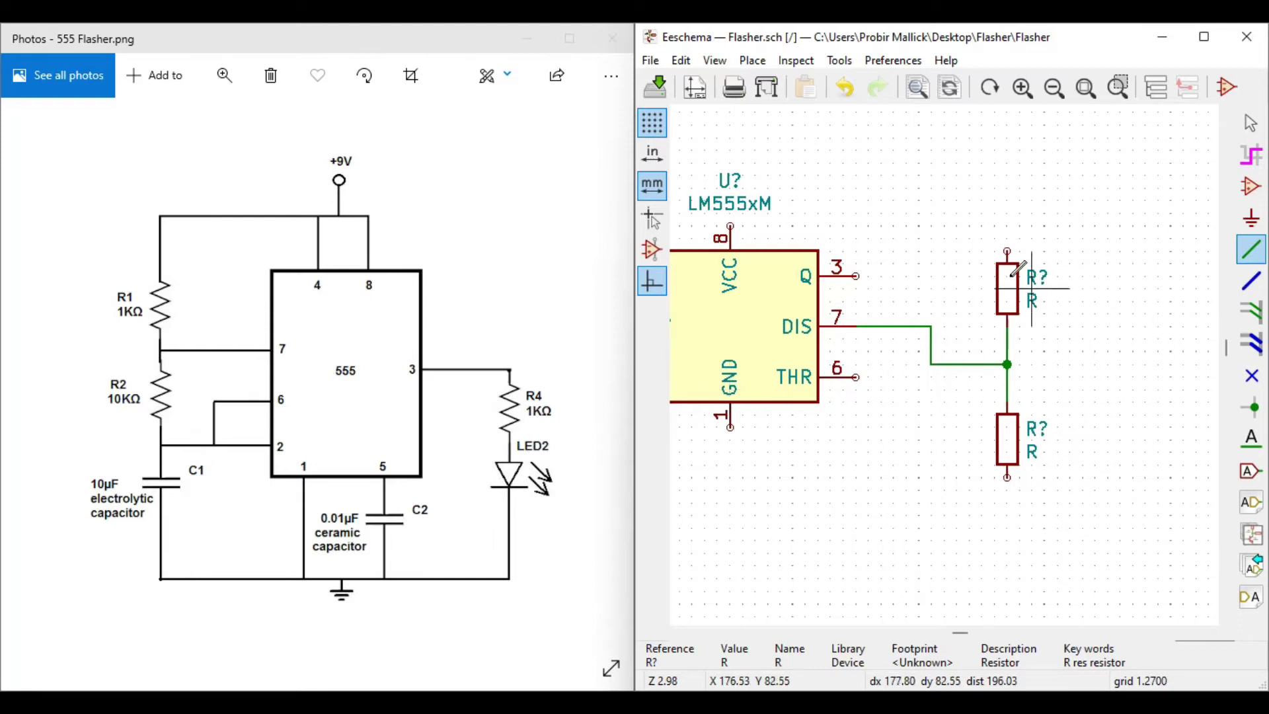
Step: Set the upper resistor's value to 1K
{"action": "right_click", "coordinate": [1010, 293]}
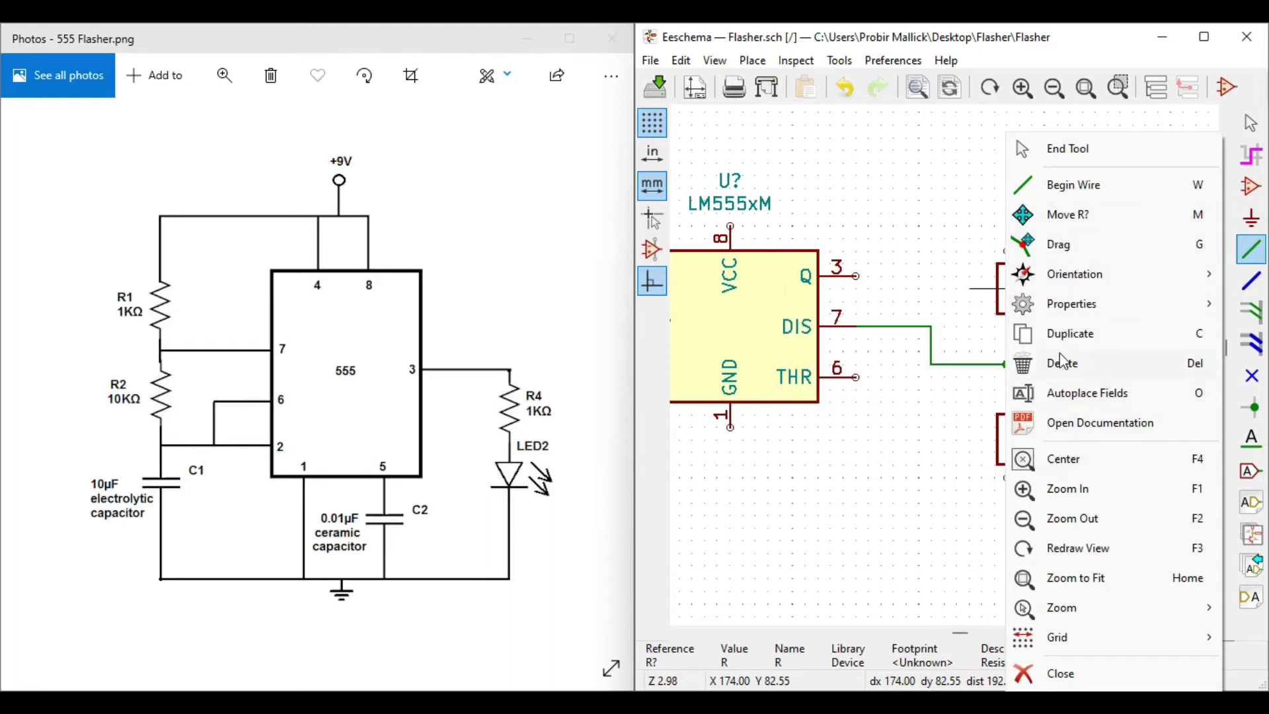
{"action": "mouse_move", "coordinate": [1062, 316]}
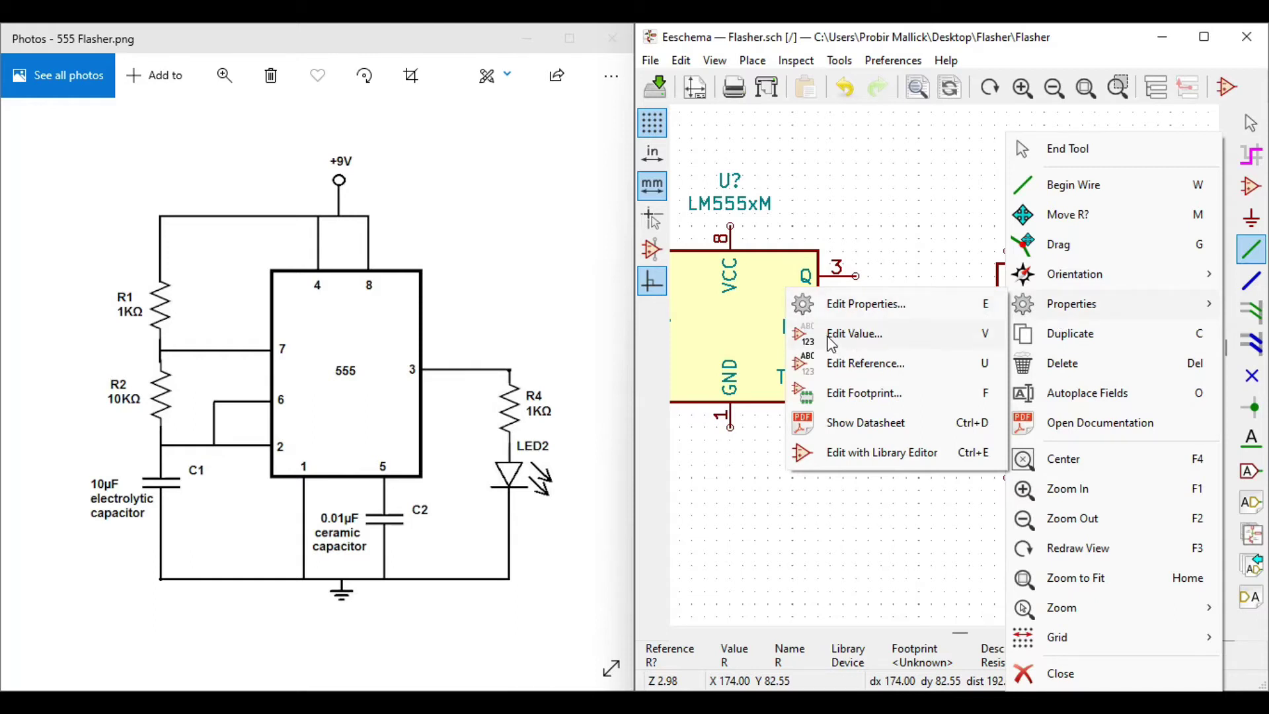
{"action": "left_click", "coordinate": [852, 335]}
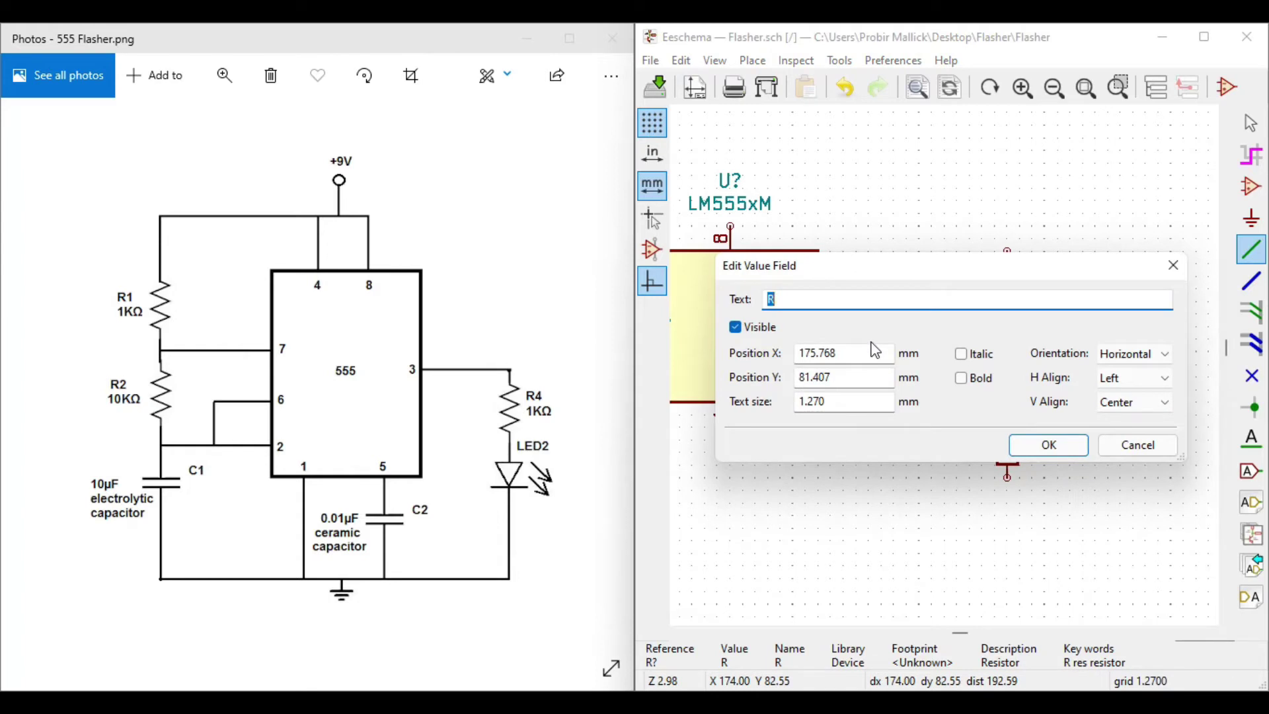
{"action": "type", "text": "1"}
{"action": "left_click", "coordinate": [1053, 451]}
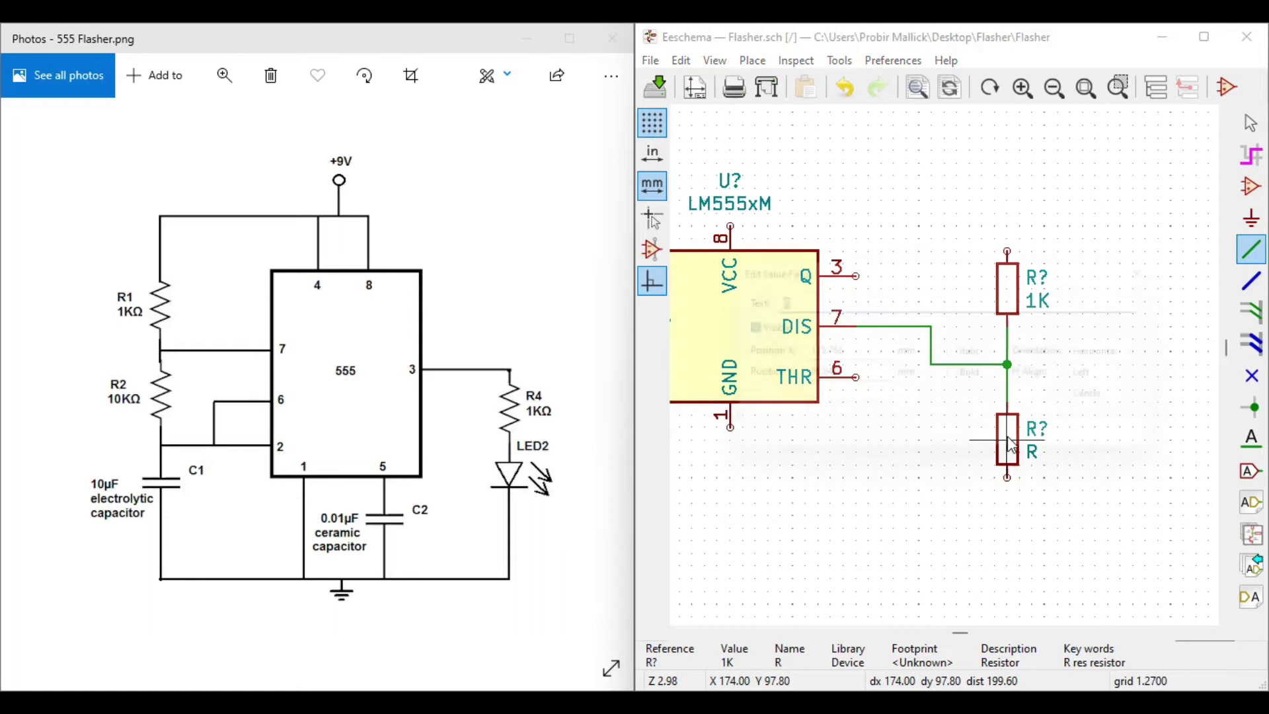
Step: Set the lower resistor's value to 10K
{"action": "key", "text": "v"}
{"action": "type", "text": "10K"}
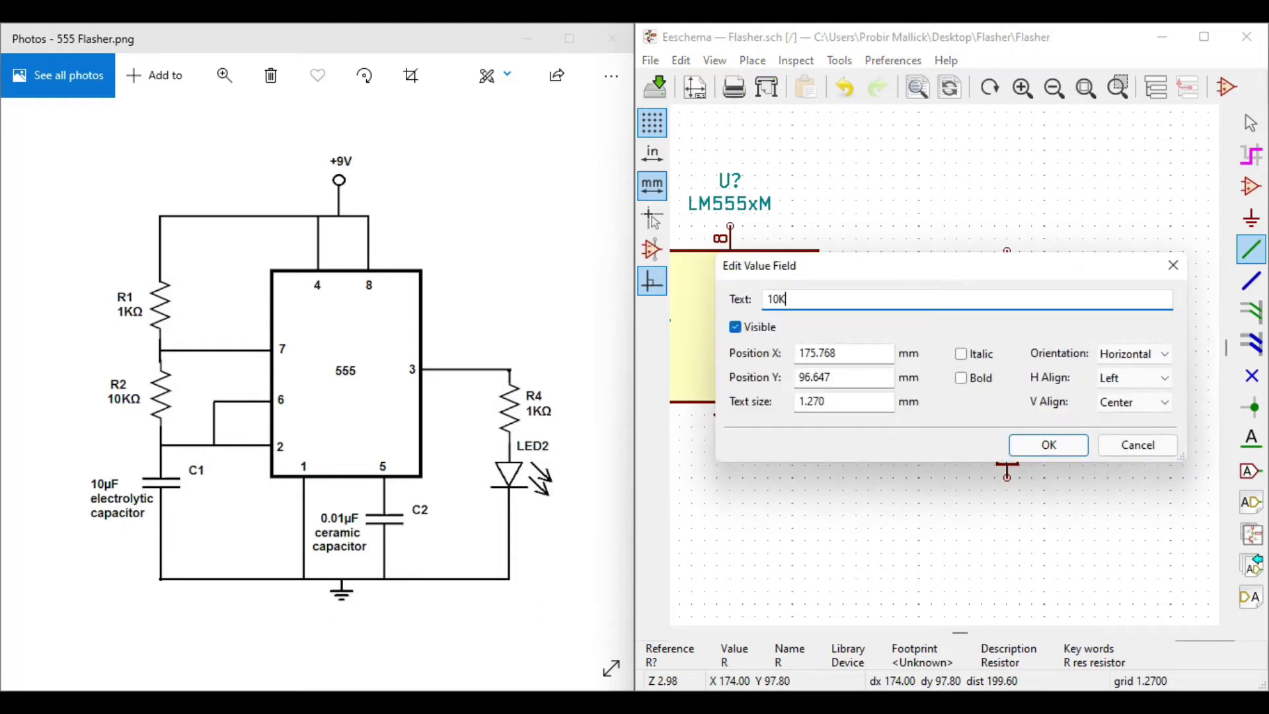
{"action": "key", "text": "Return"}
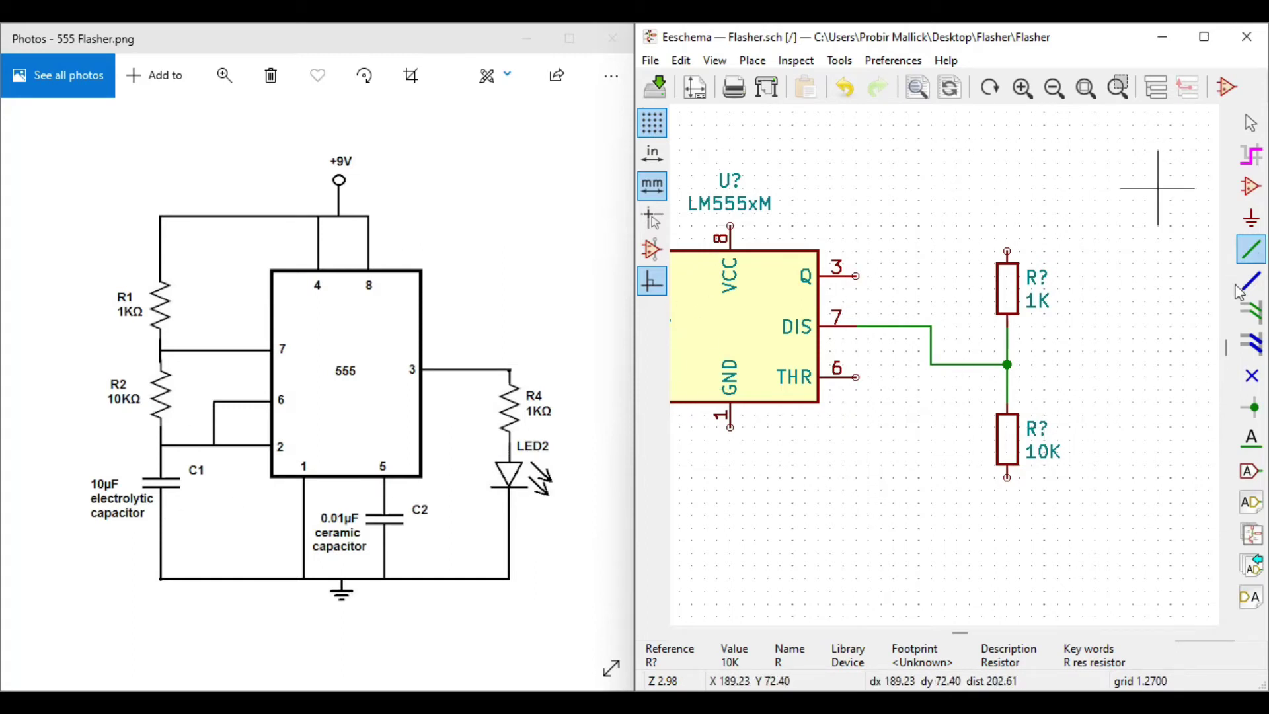
Step: Search the symbol libraries for capacitor and choose CP1, the polarized capacitor with the US symbol
{"action": "left_click", "coordinate": [1253, 190]}
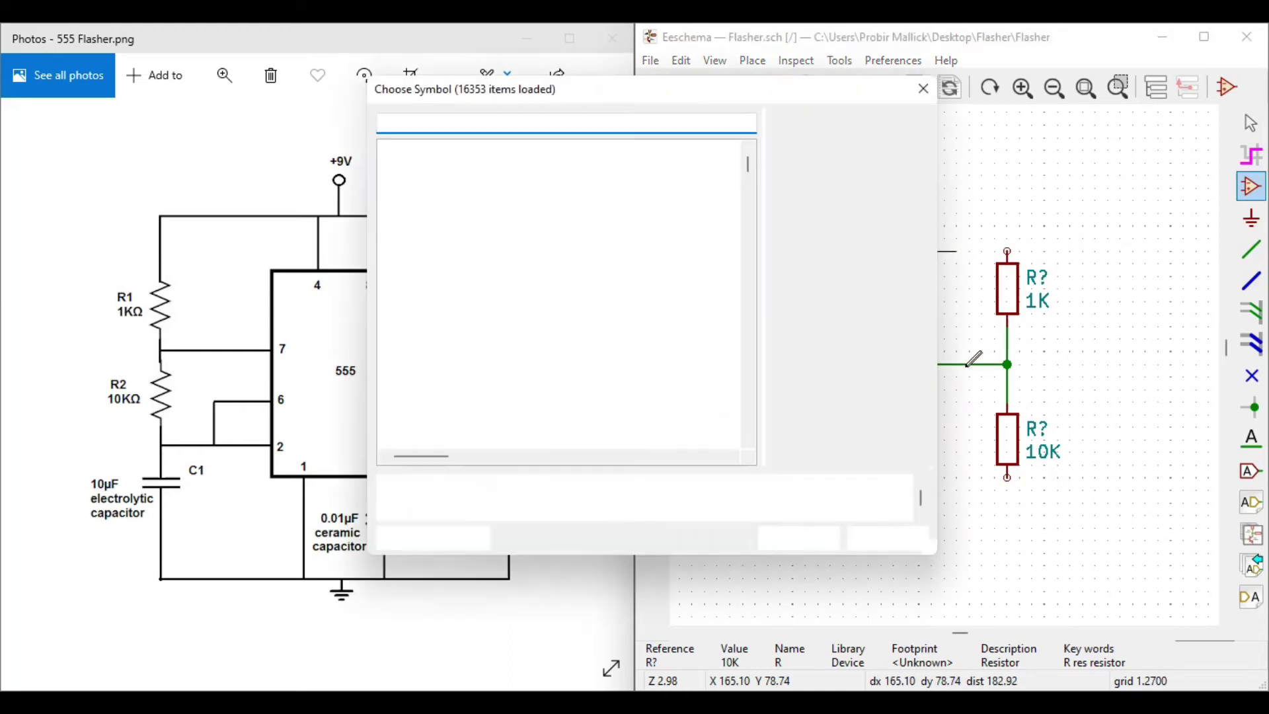
{"action": "type", "text": "cap"}
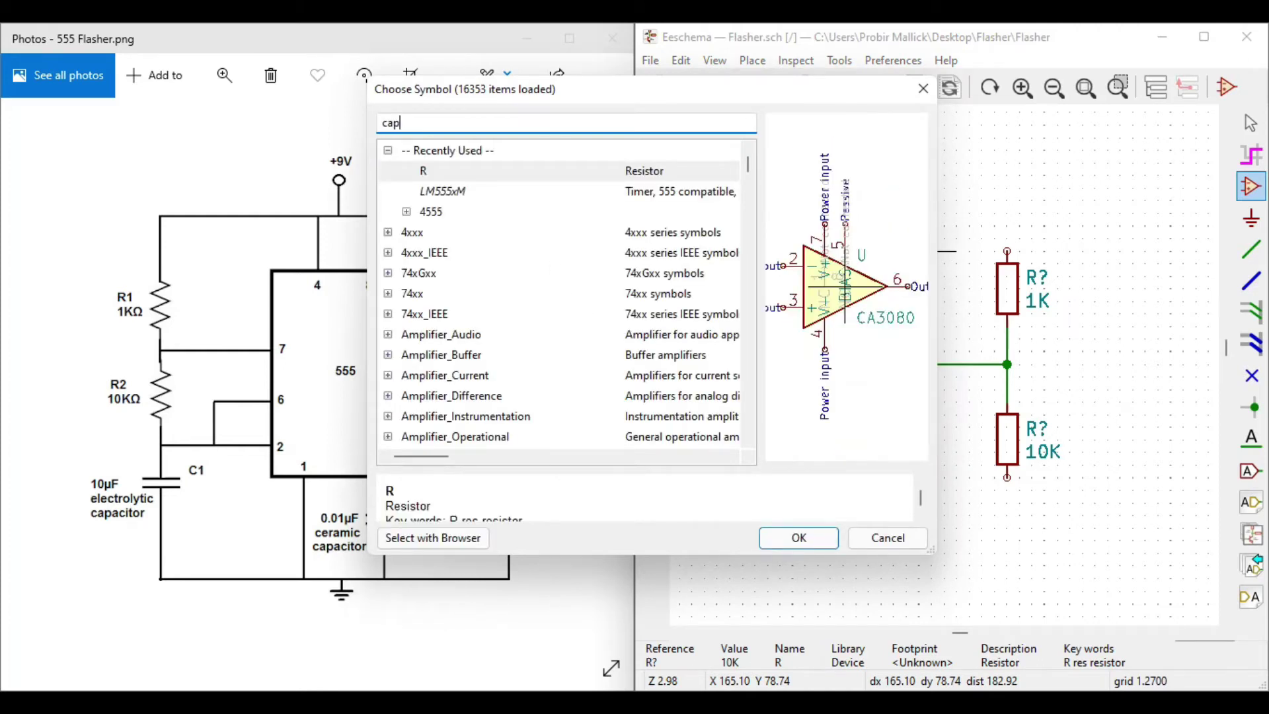
{"action": "type", "text": "acitor"}
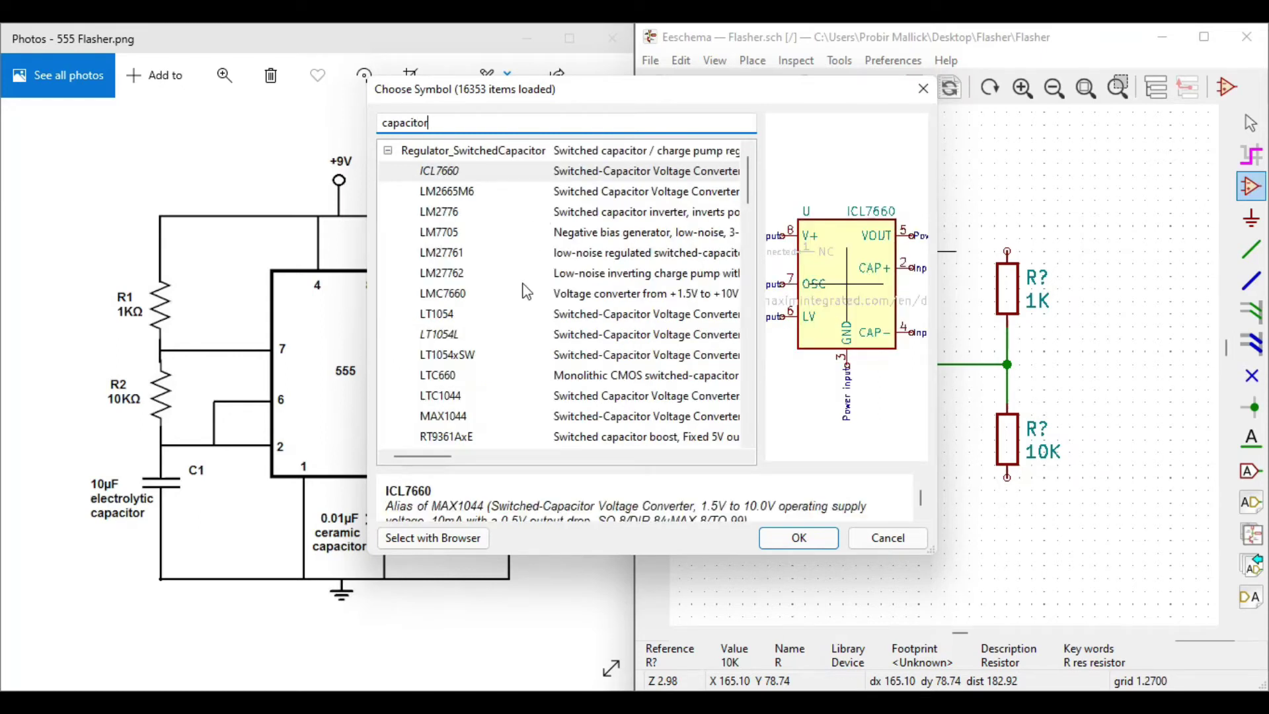
{"action": "scroll", "coordinate": [527, 310], "scroll_direction": "down", "scroll_amount": 6}
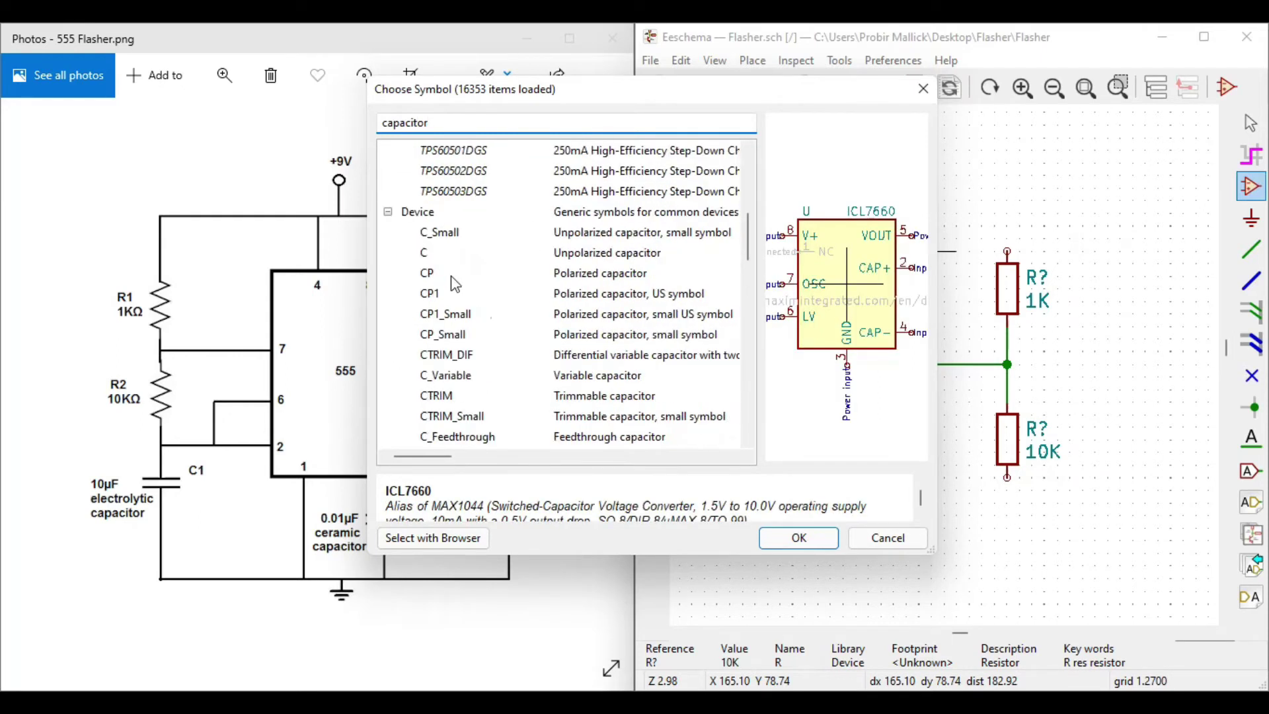
{"action": "left_click", "coordinate": [446, 255]}
{"action": "left_click", "coordinate": [444, 275]}
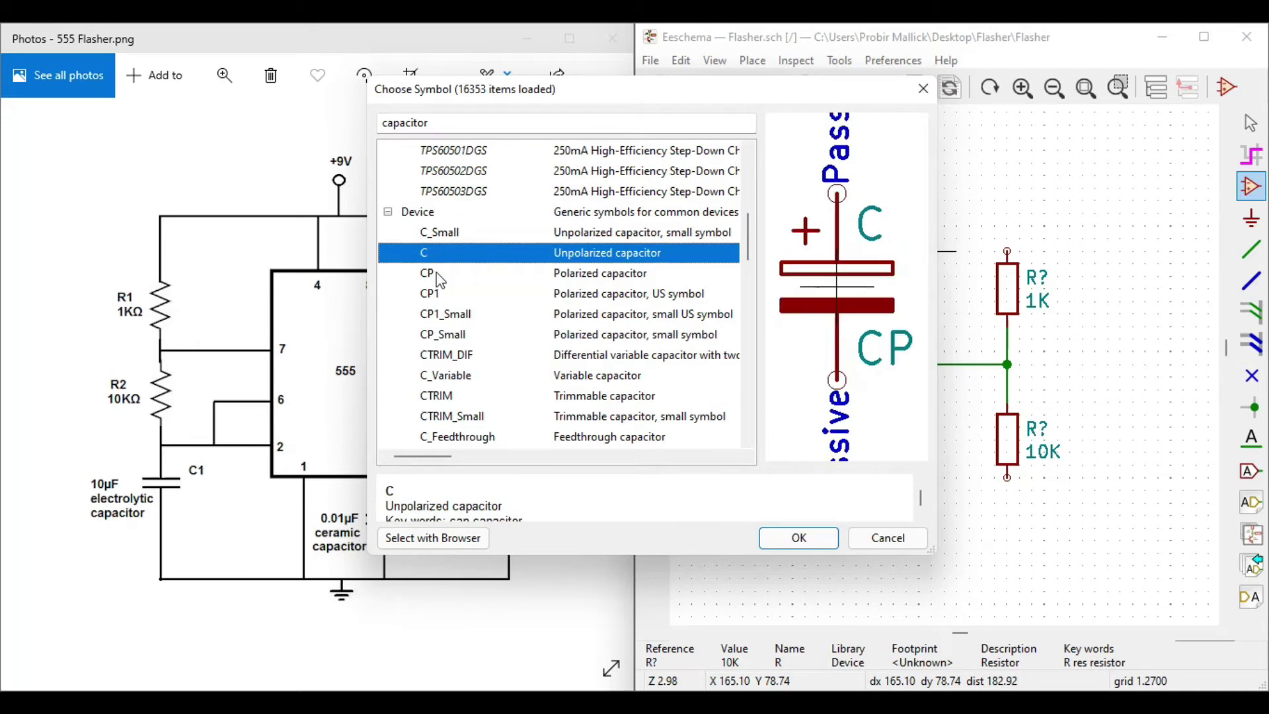
{"action": "left_click", "coordinate": [445, 295]}
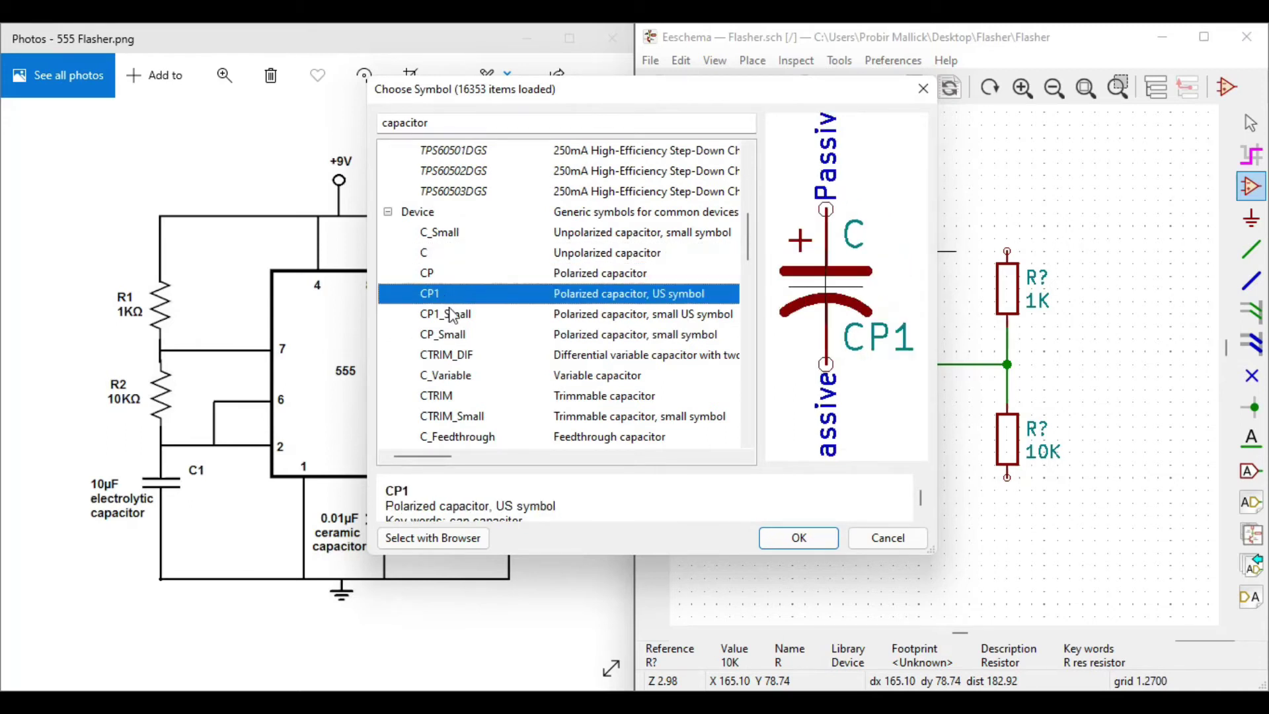
{"action": "left_click", "coordinate": [460, 315]}
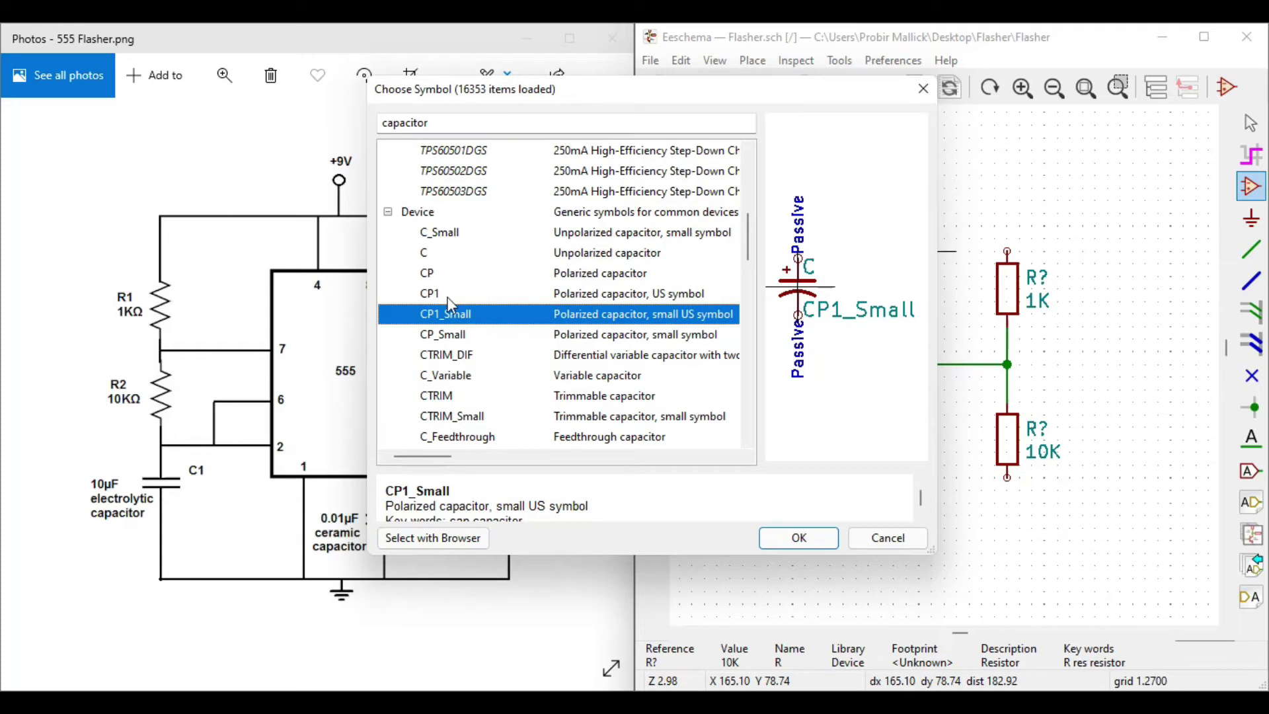
{"action": "left_click", "coordinate": [449, 299]}
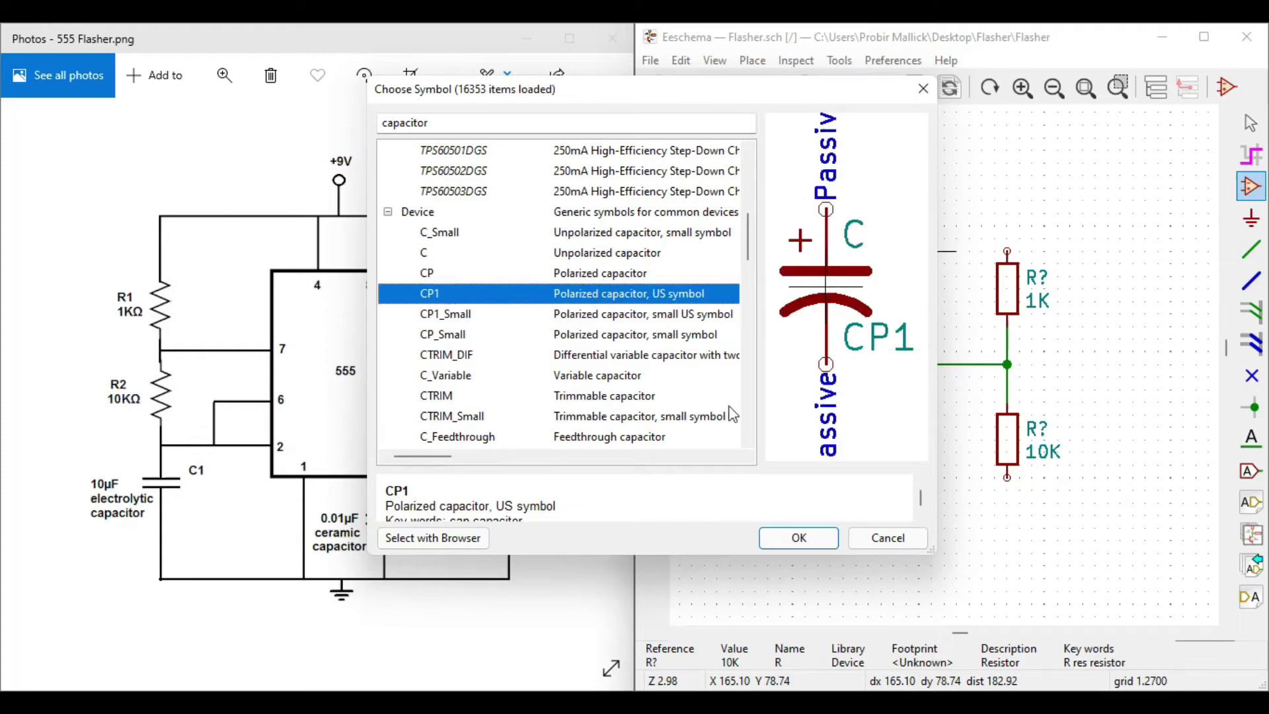
{"action": "left_click", "coordinate": [798, 538]}
Step: Place the CP1 capacitor in line below the 10K resistor at about X 174, Y 112 mm
{"action": "scroll", "coordinate": [888, 429], "scroll_direction": "down", "scroll_amount": 4}
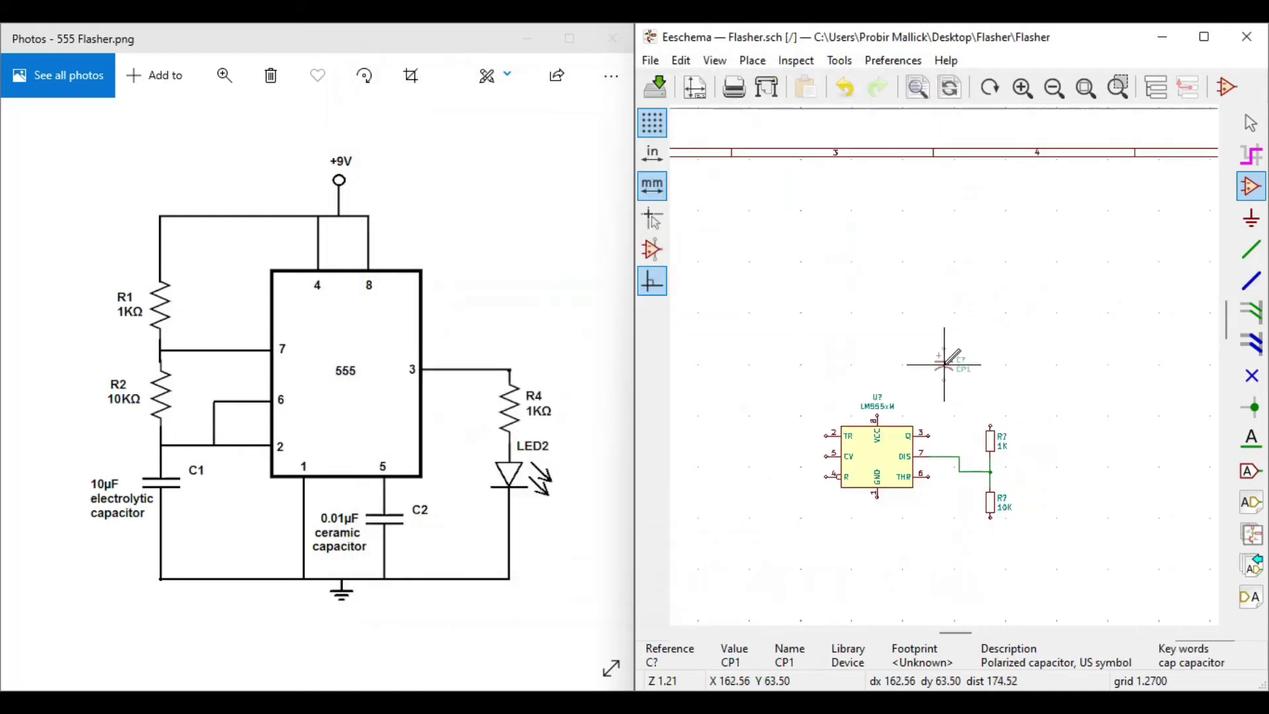
{"action": "scroll", "coordinate": [949, 349], "scroll_direction": "up", "scroll_amount": 7}
{"action": "scroll", "coordinate": [945, 361], "scroll_direction": "down", "scroll_amount": 3}
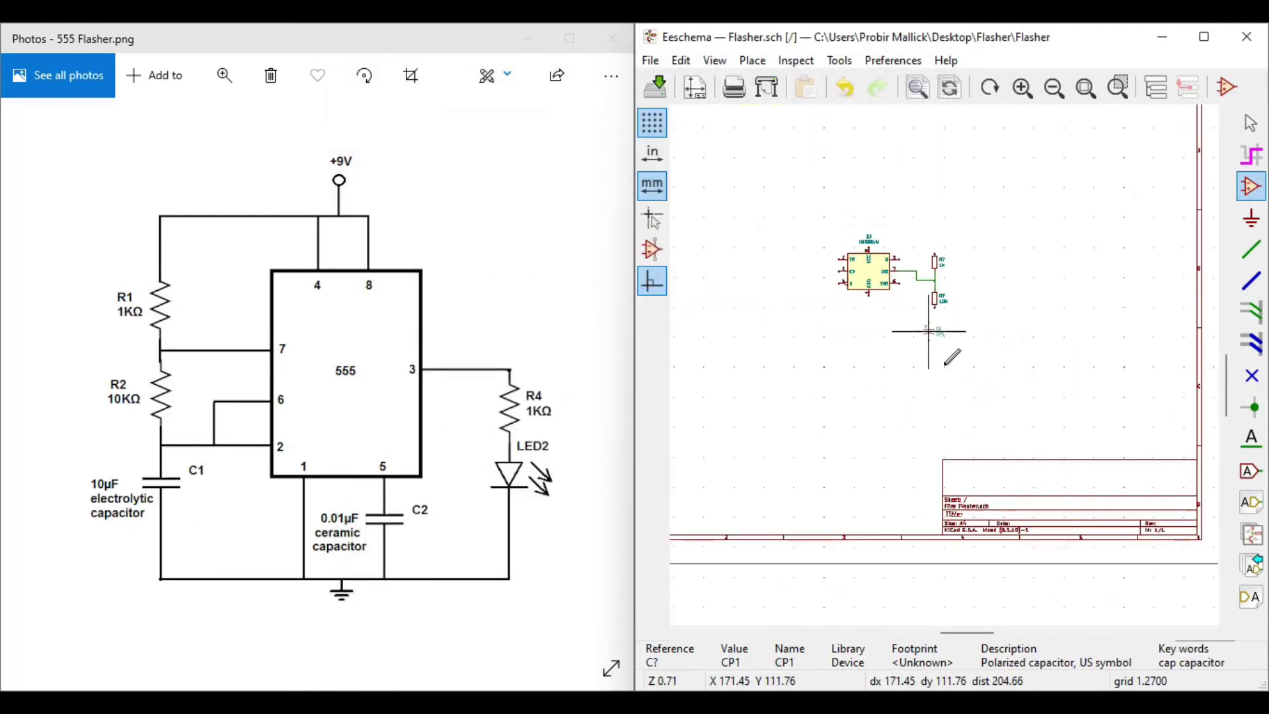
{"action": "scroll", "coordinate": [945, 350], "scroll_direction": "up", "scroll_amount": 4}
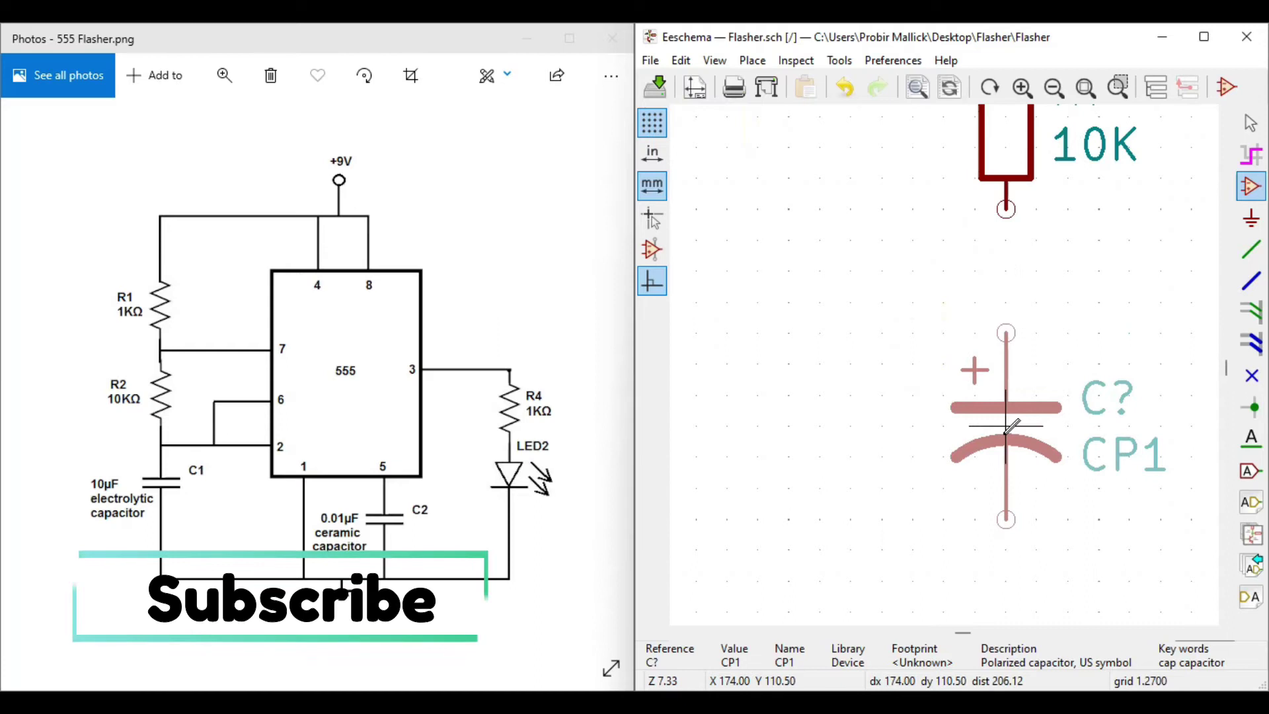
{"action": "left_click", "coordinate": [1007, 454]}
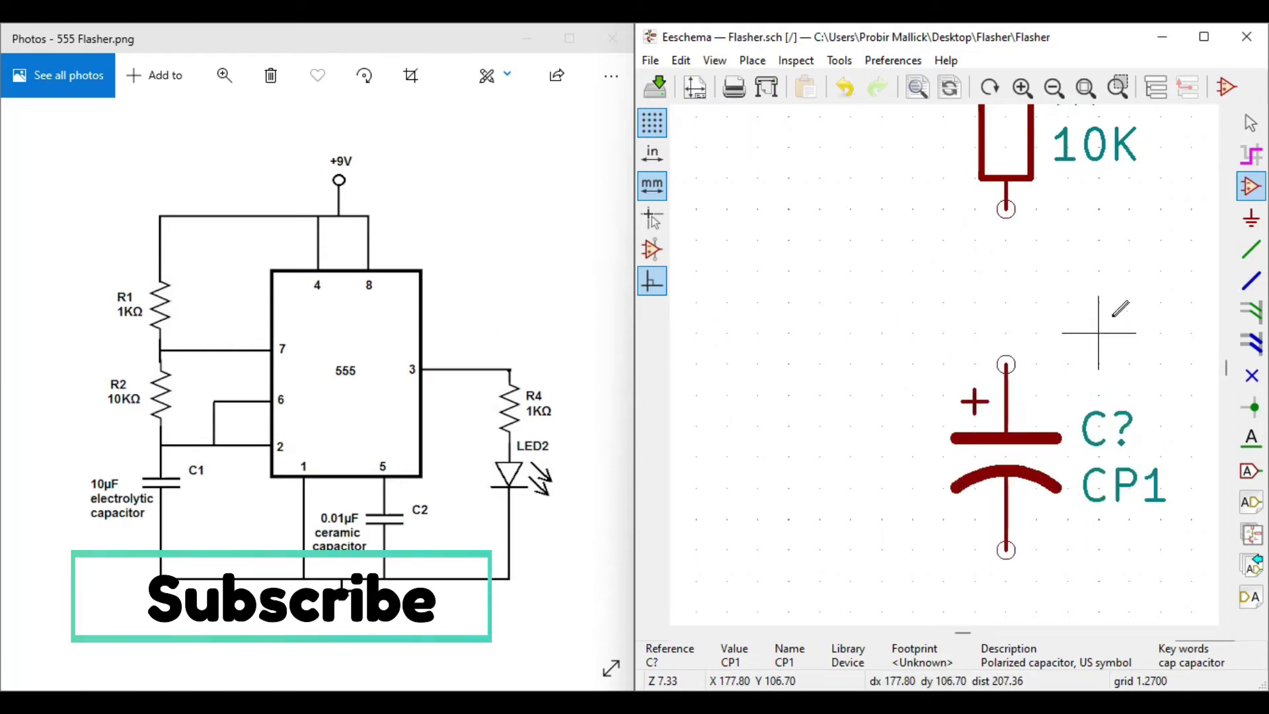
Step: Wire the lower end of the 10K resistor to the capacitor's positive pin
{"action": "key", "text": "w"}
{"action": "left_click", "coordinate": [1008, 209]}
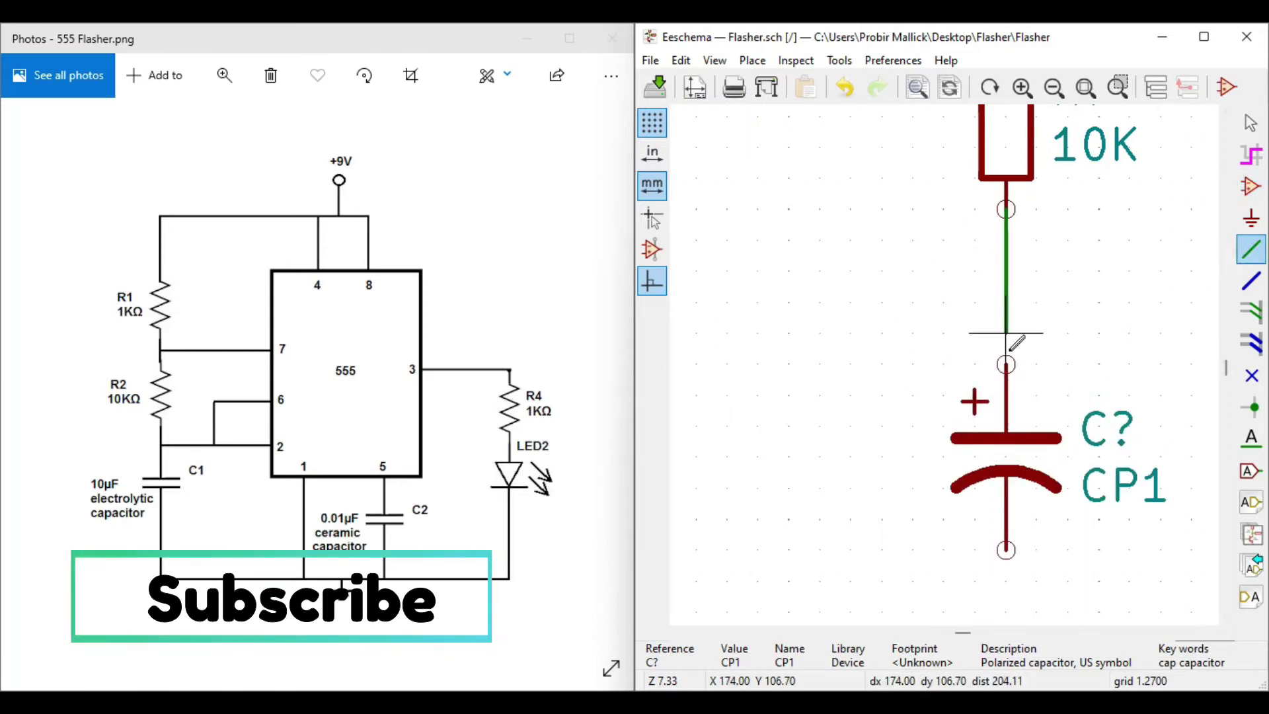
{"action": "left_click", "coordinate": [1008, 364]}
Step: Search the power symbols for gnd and choose the GND ground symbol
{"action": "scroll", "coordinate": [909, 359], "scroll_direction": "down", "scroll_amount": 3}
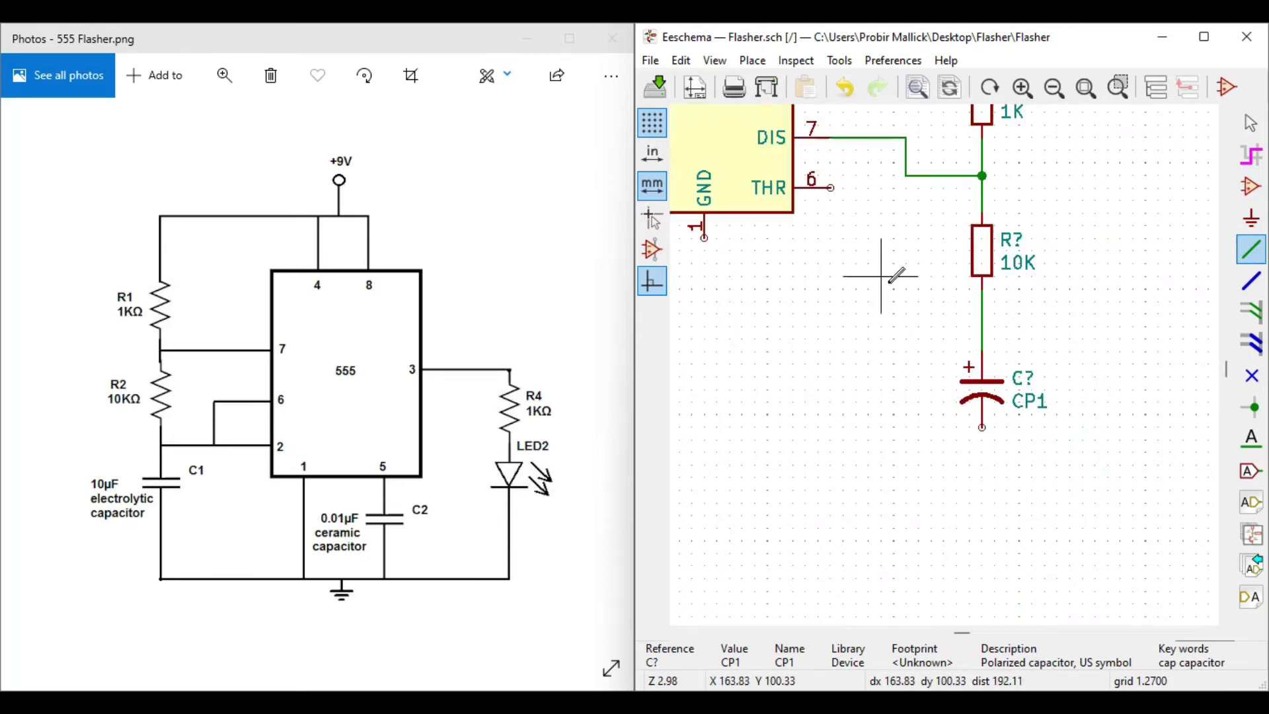
{"action": "scroll", "coordinate": [906, 289], "scroll_direction": "down", "scroll_amount": 1}
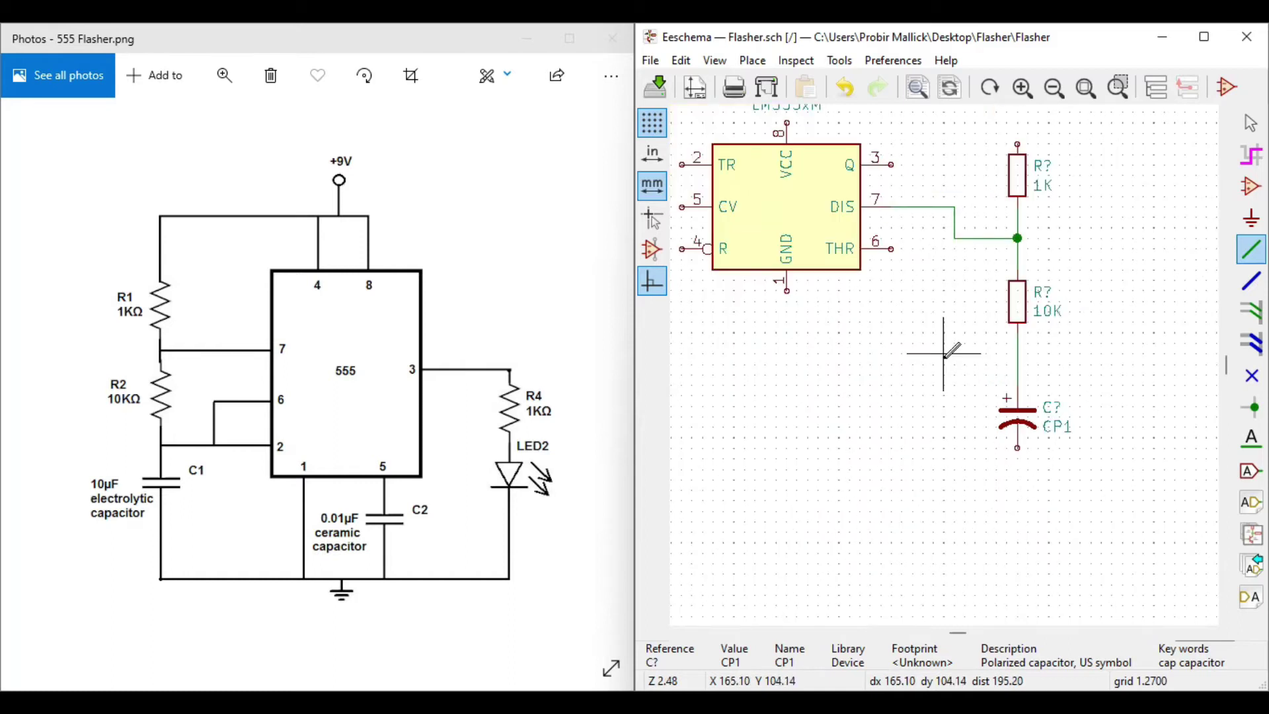
{"action": "middle_click", "coordinate": [808, 249]}
{"action": "scroll", "coordinate": [943, 365], "scroll_direction": "down", "scroll_amount": 1}
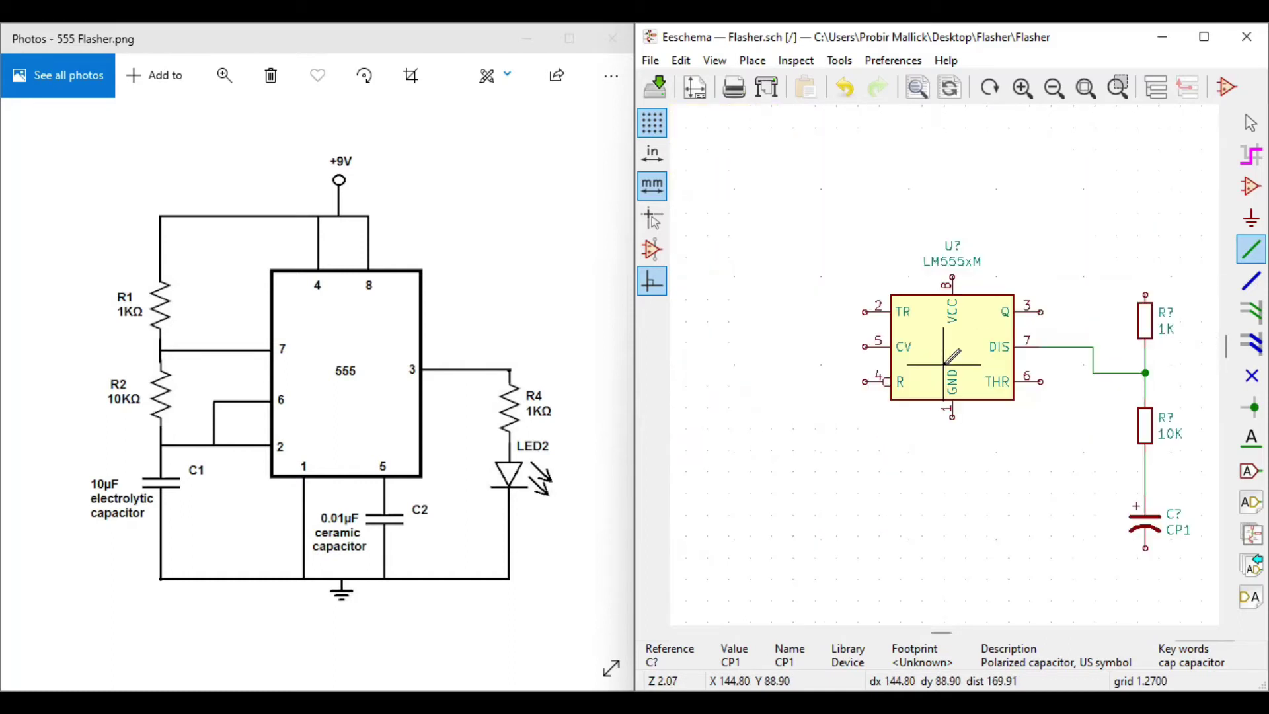
{"action": "scroll", "coordinate": [1181, 487], "scroll_direction": "up", "scroll_amount": 1}
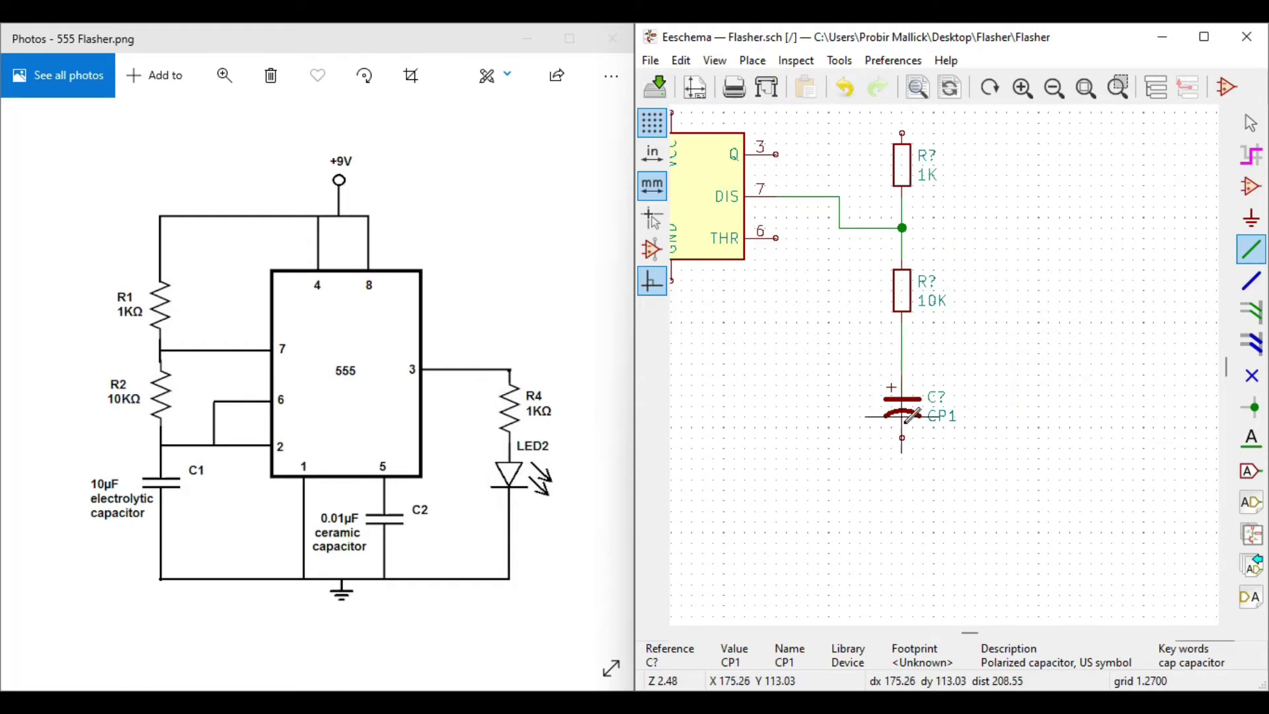
{"action": "left_click", "coordinate": [1251, 218]}
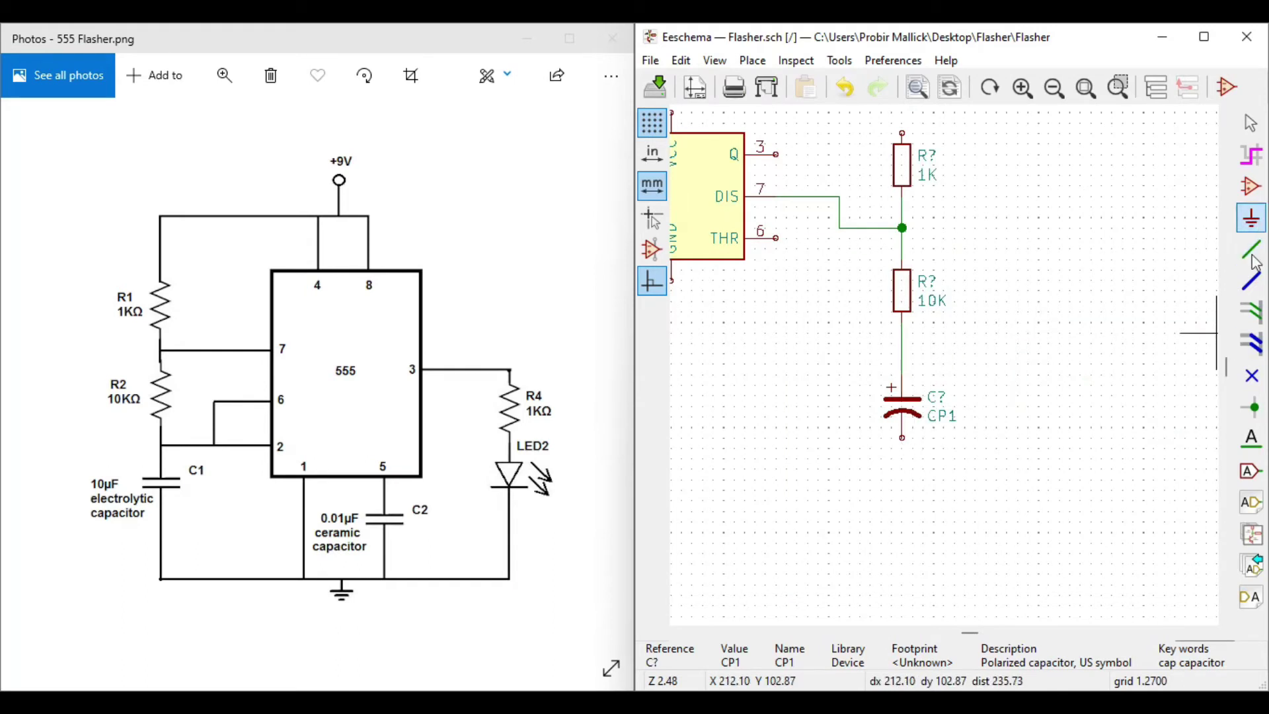
{"action": "left_click", "coordinate": [901, 489]}
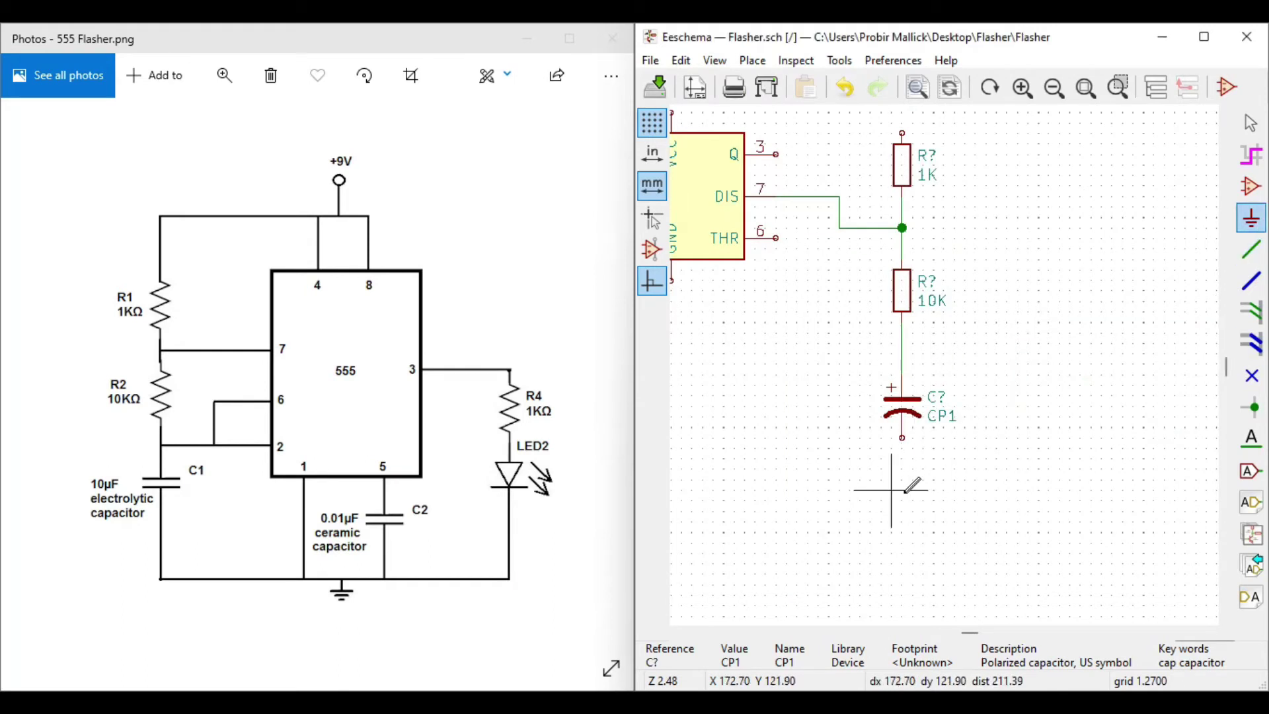
{"action": "left_click", "coordinate": [433, 125]}
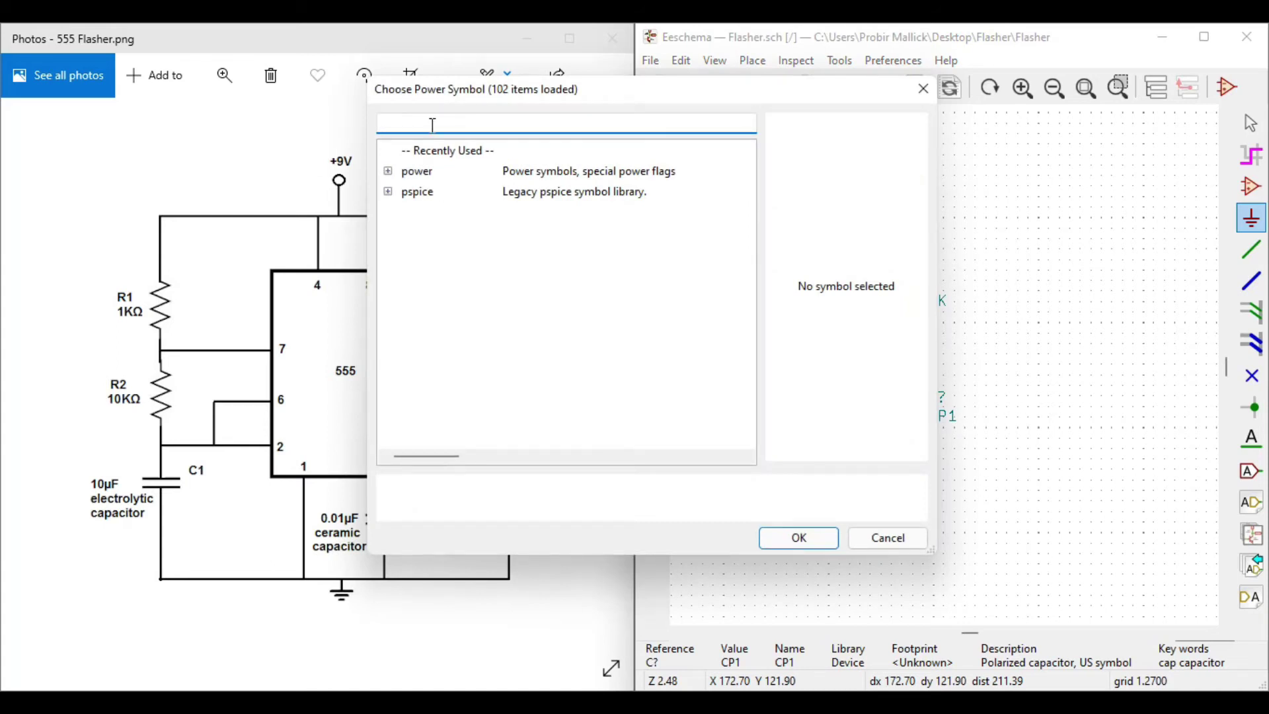
{"action": "type", "text": "gnd"}
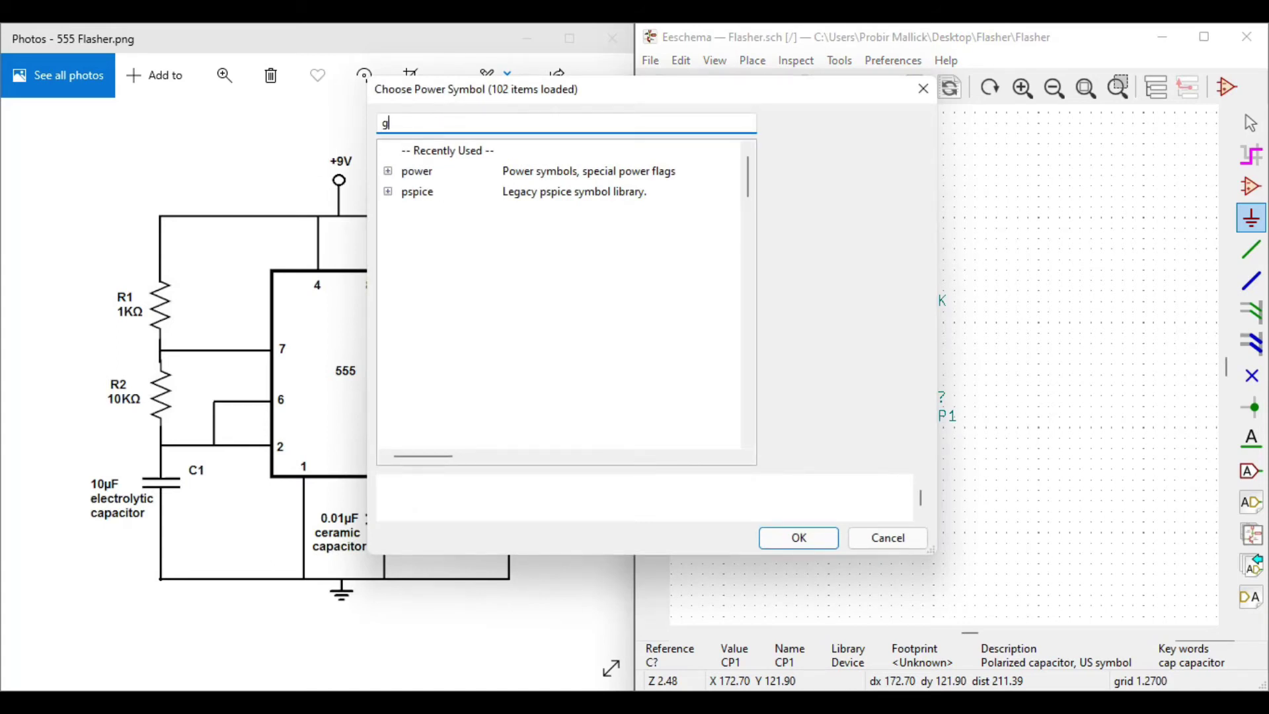
{"action": "left_click", "coordinate": [498, 170]}
{"action": "left_click", "coordinate": [500, 196]}
{"action": "left_click", "coordinate": [502, 213]}
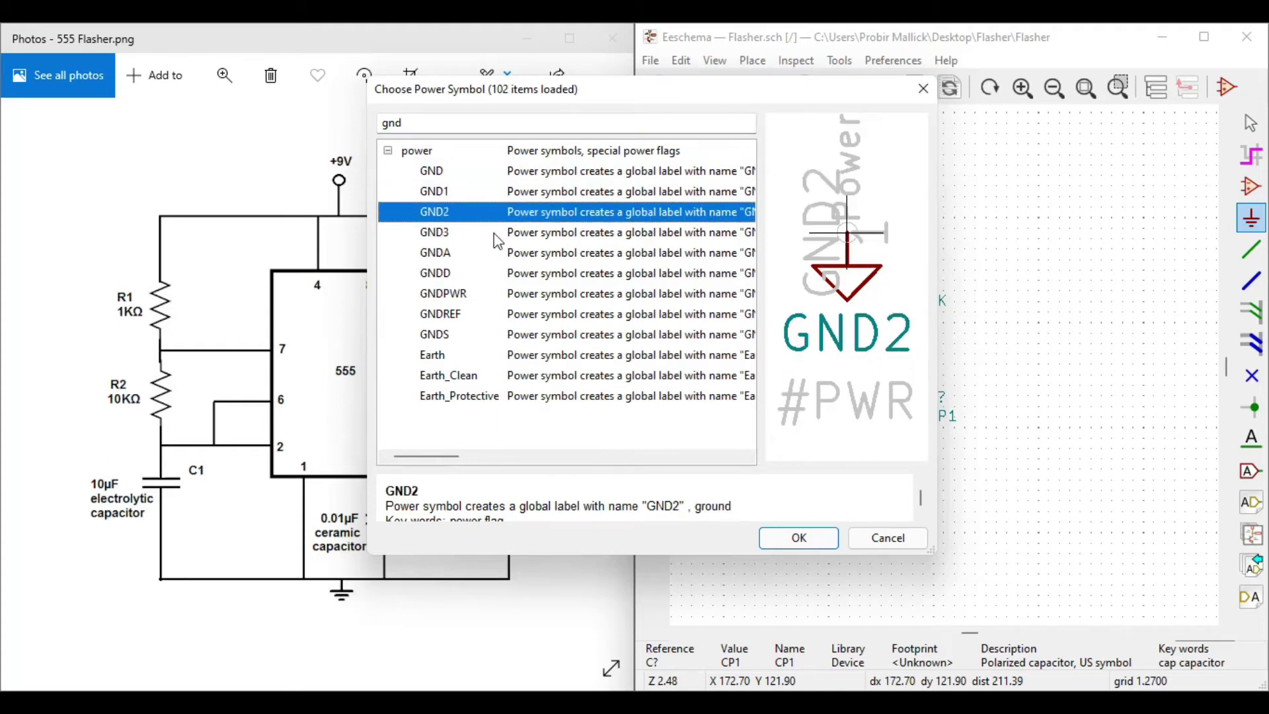
{"action": "left_click", "coordinate": [497, 234]}
{"action": "left_click", "coordinate": [496, 271]}
{"action": "left_click", "coordinate": [471, 175]}
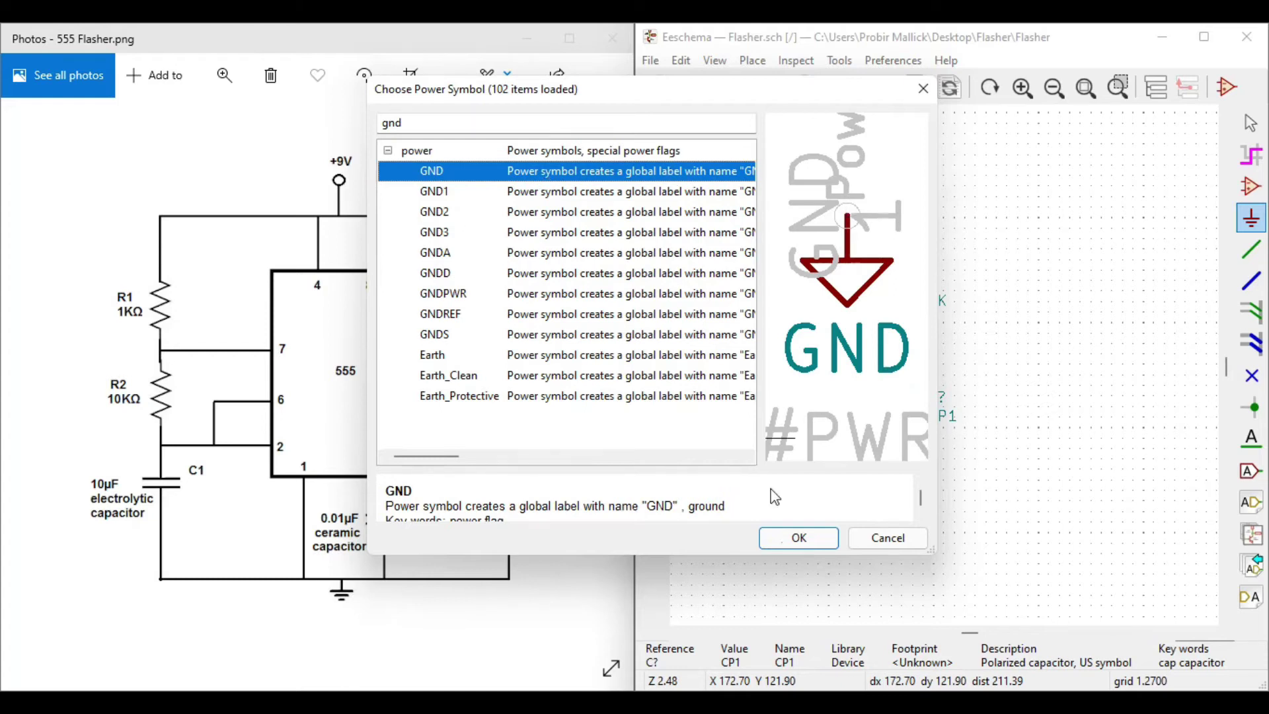
{"action": "left_click", "coordinate": [799, 537]}
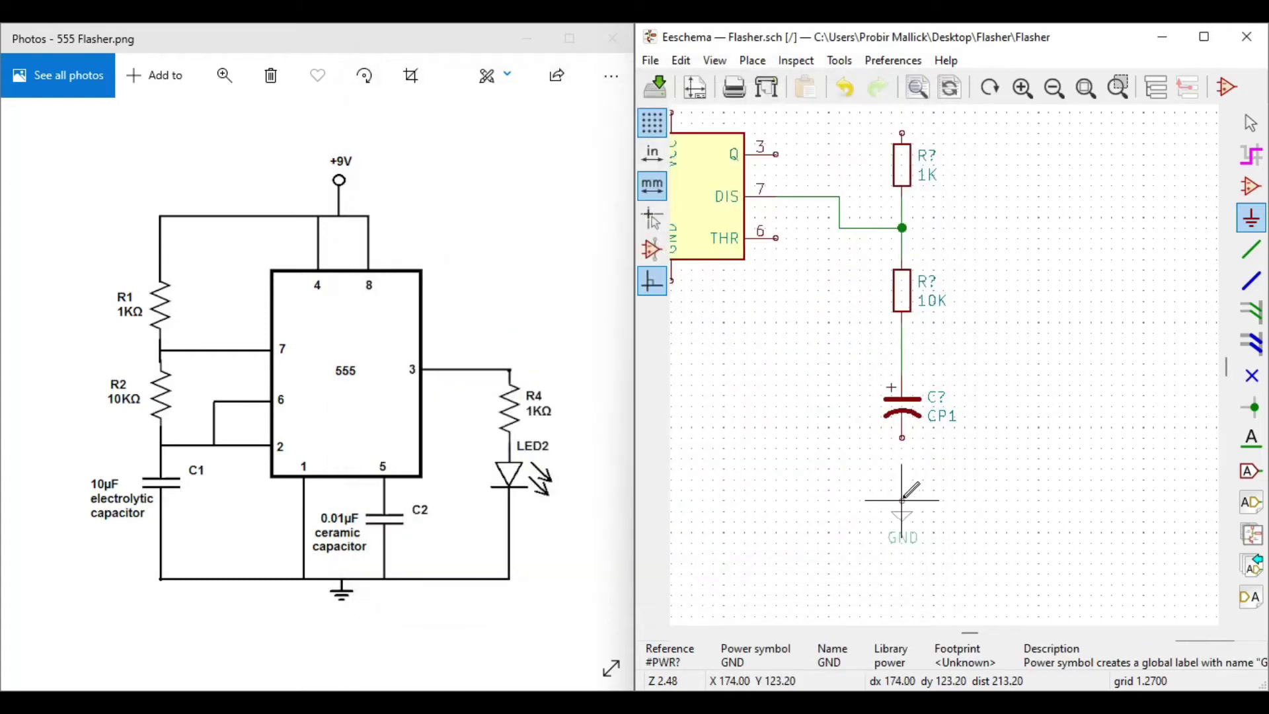
Step: Place the GND symbol directly below the polarized capacitor at about X 174, Y 122 mm
{"action": "scroll", "coordinate": [913, 497], "scroll_direction": "up", "scroll_amount": 2}
{"action": "left_click", "coordinate": [944, 364]}
{"action": "scroll", "coordinate": [944, 365], "scroll_direction": "up", "scroll_amount": 2}
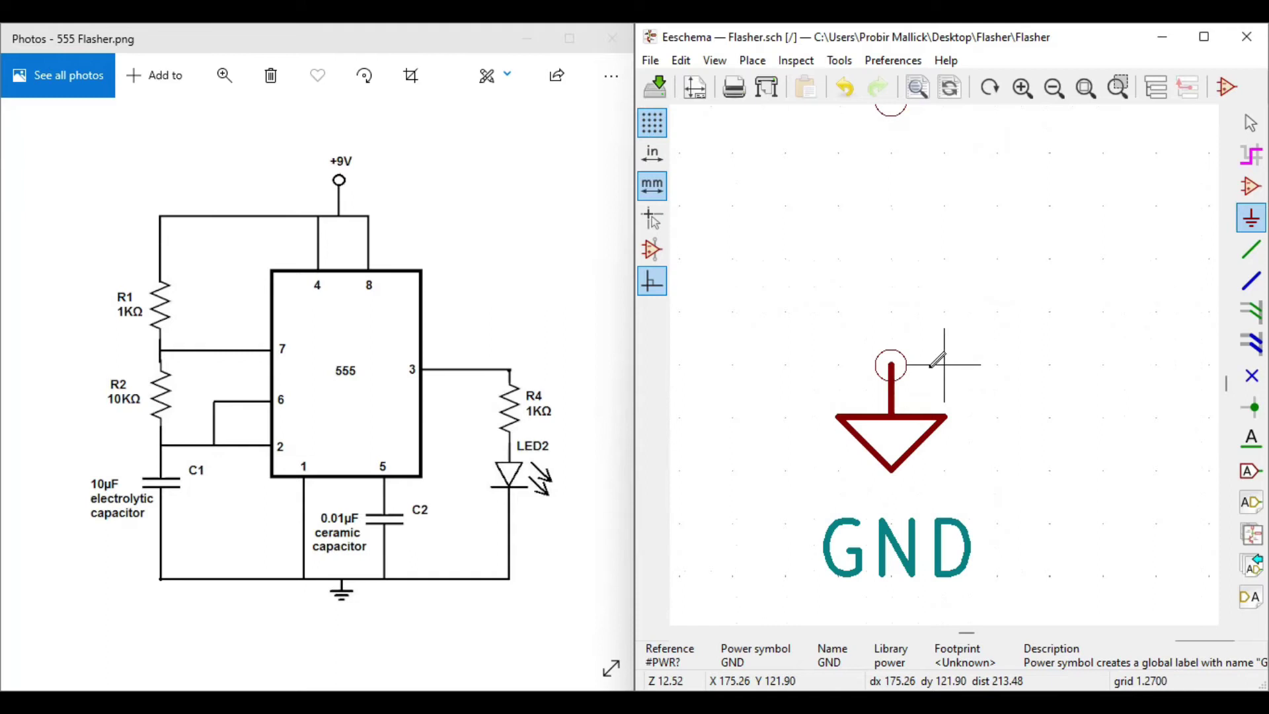
Step: Wire the GND symbol to the lower pin of the polarized capacitor
{"action": "left_click", "coordinate": [1252, 250]}
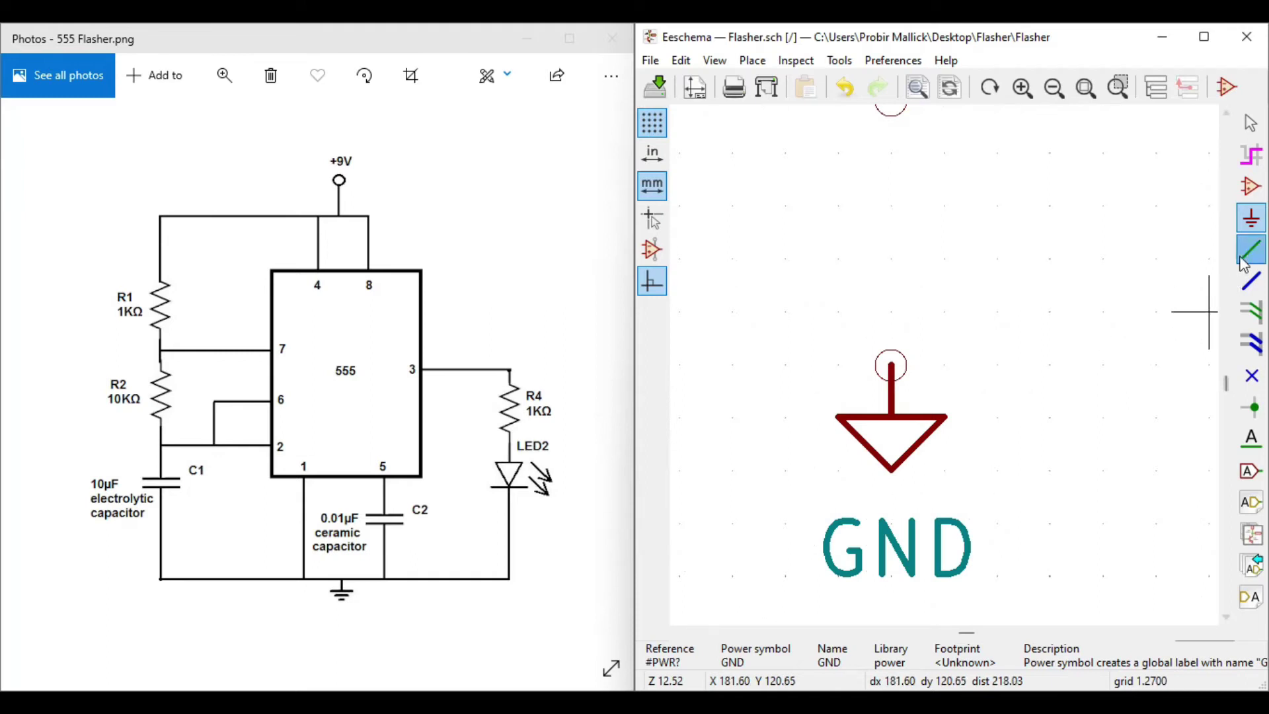
{"action": "left_click", "coordinate": [891, 364]}
{"action": "scroll", "coordinate": [891, 364], "scroll_direction": "down", "scroll_amount": 1}
{"action": "middle_click_drag", "start_coordinate": [944, 142], "coordinate": [944, 179]}
{"action": "left_click", "coordinate": [944, 178]}
{"action": "scroll", "coordinate": [945, 357], "scroll_direction": "down", "scroll_amount": 2}
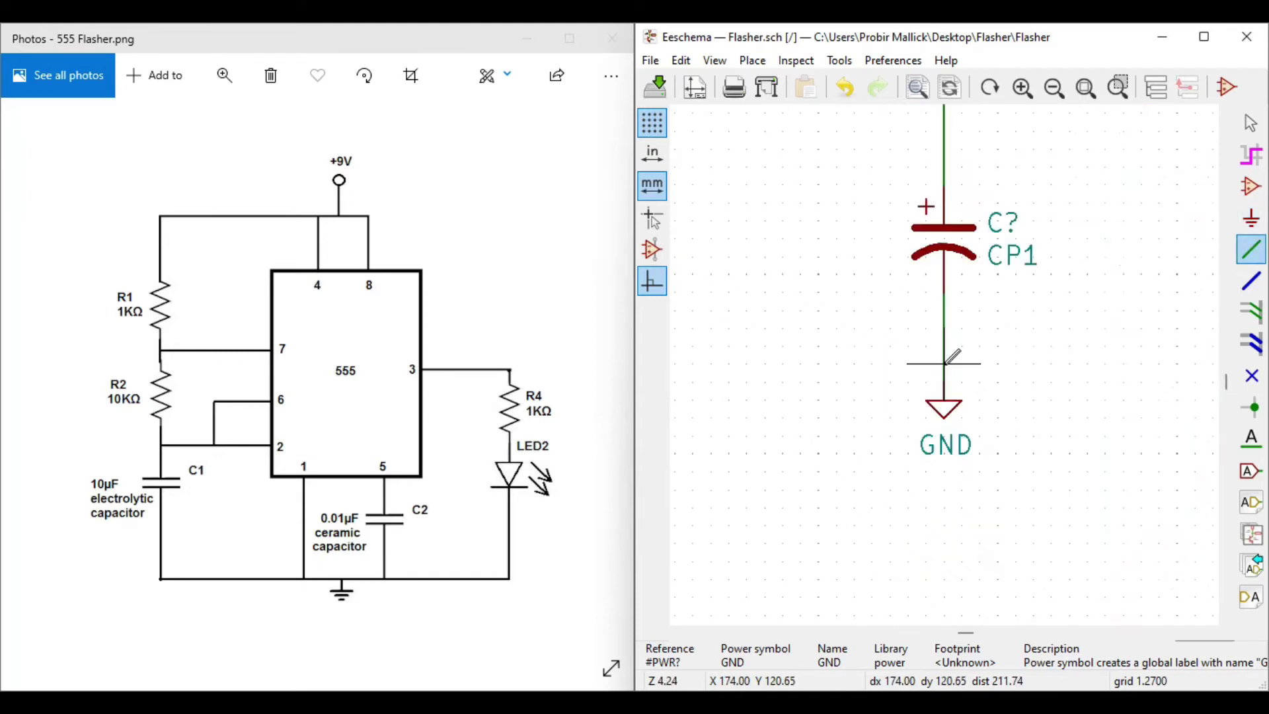
Step: Set the polarized capacitor's value to 10uF
{"action": "scroll", "coordinate": [953, 358], "scroll_direction": "down", "scroll_amount": 2}
{"action": "scroll", "coordinate": [926, 272], "scroll_direction": "up", "scroll_amount": 3}
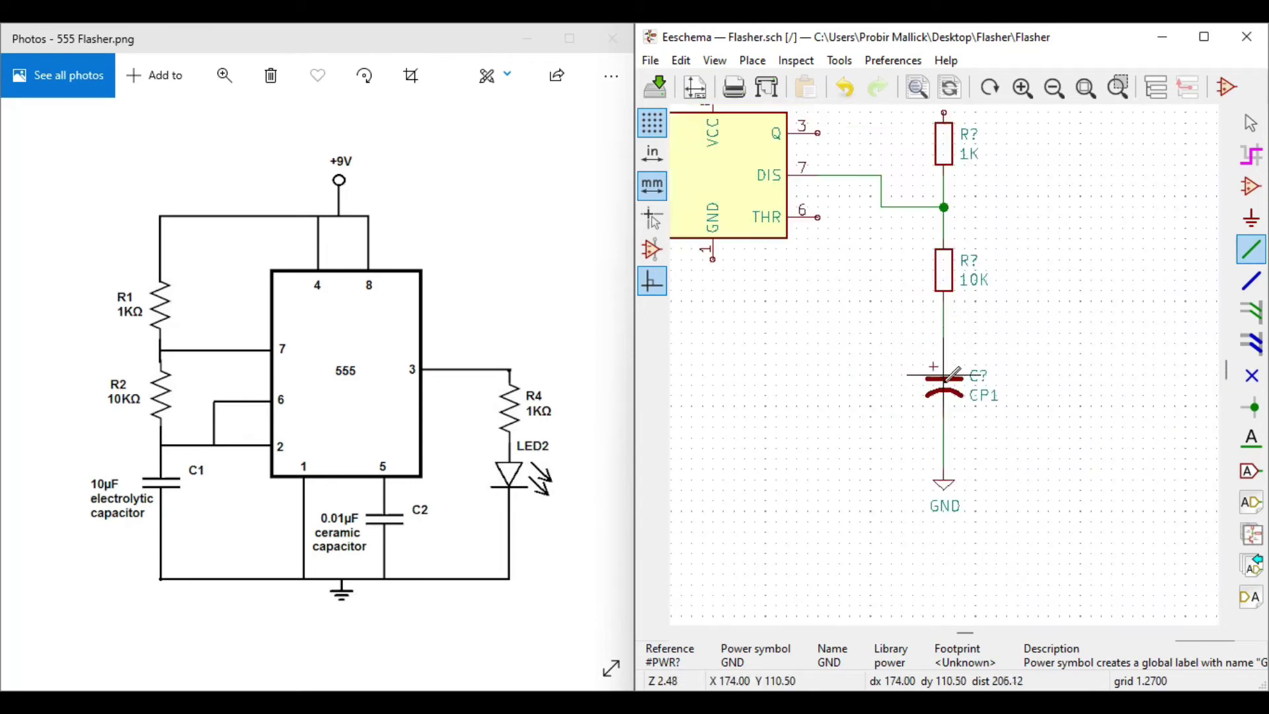
{"action": "right_click", "coordinate": [944, 367]}
{"action": "mouse_move", "coordinate": [979, 304]}
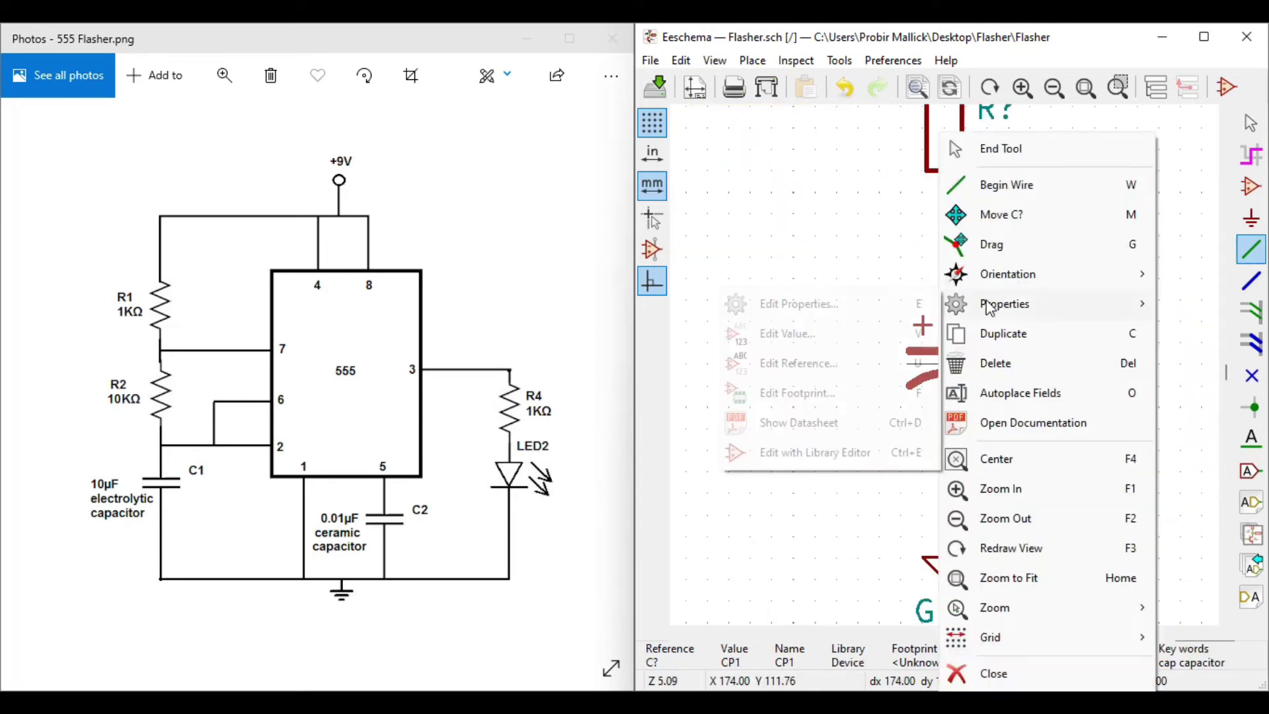
{"action": "left_click", "coordinate": [836, 344]}
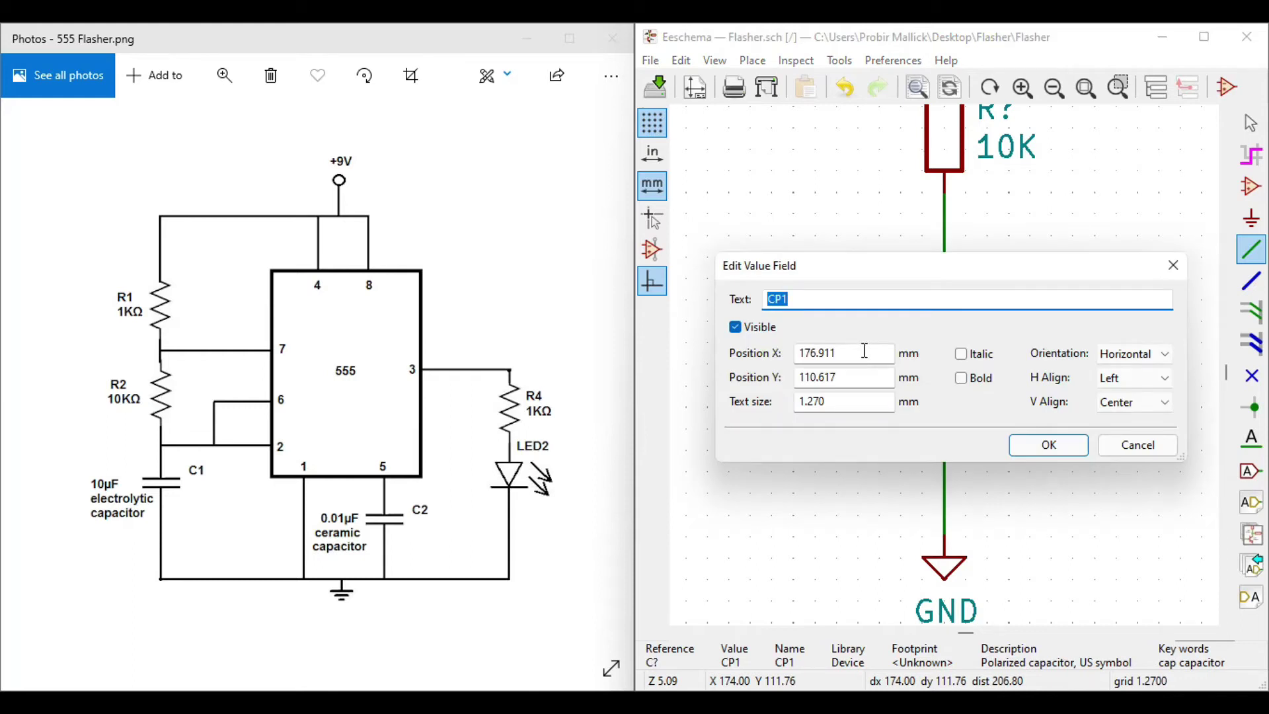
{"action": "type", "text": "10uF"}
{"action": "key", "text": "Return"}
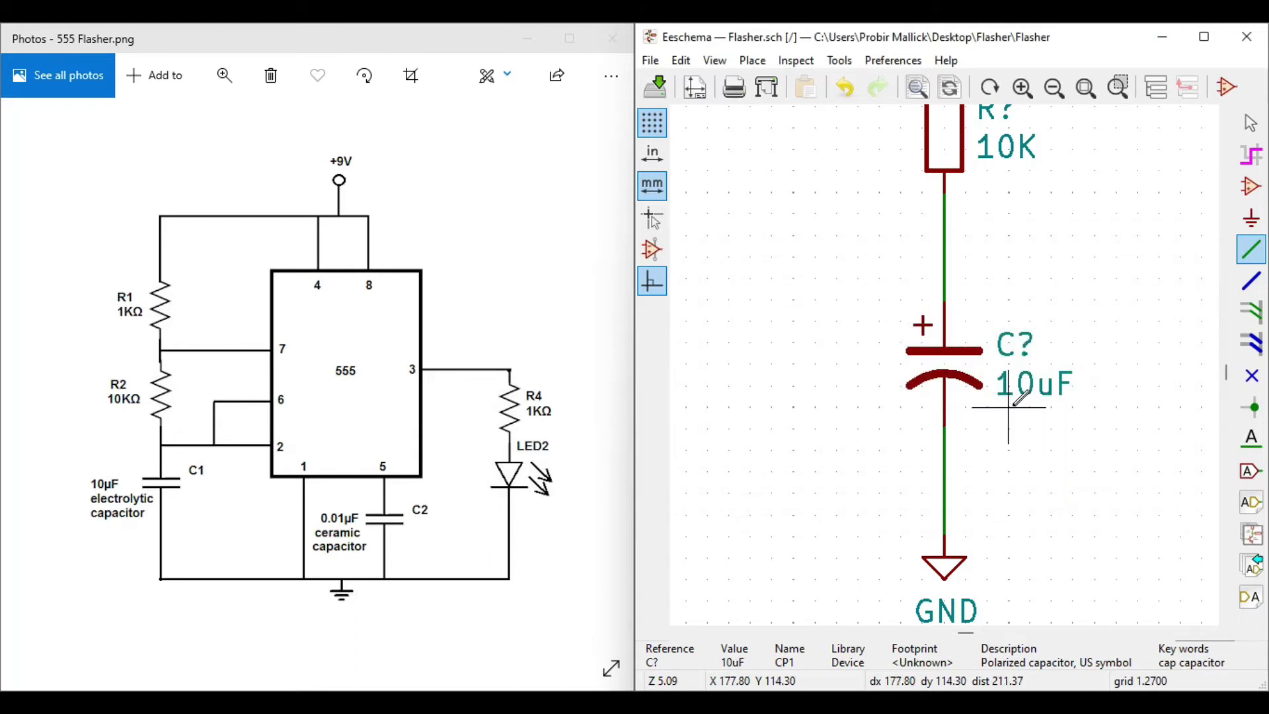
Step: Search the symbol libraries for capacitor and choose C_Small, the small unpolarized capacitor
{"action": "scroll", "coordinate": [943, 360], "scroll_direction": "down", "scroll_amount": 5}
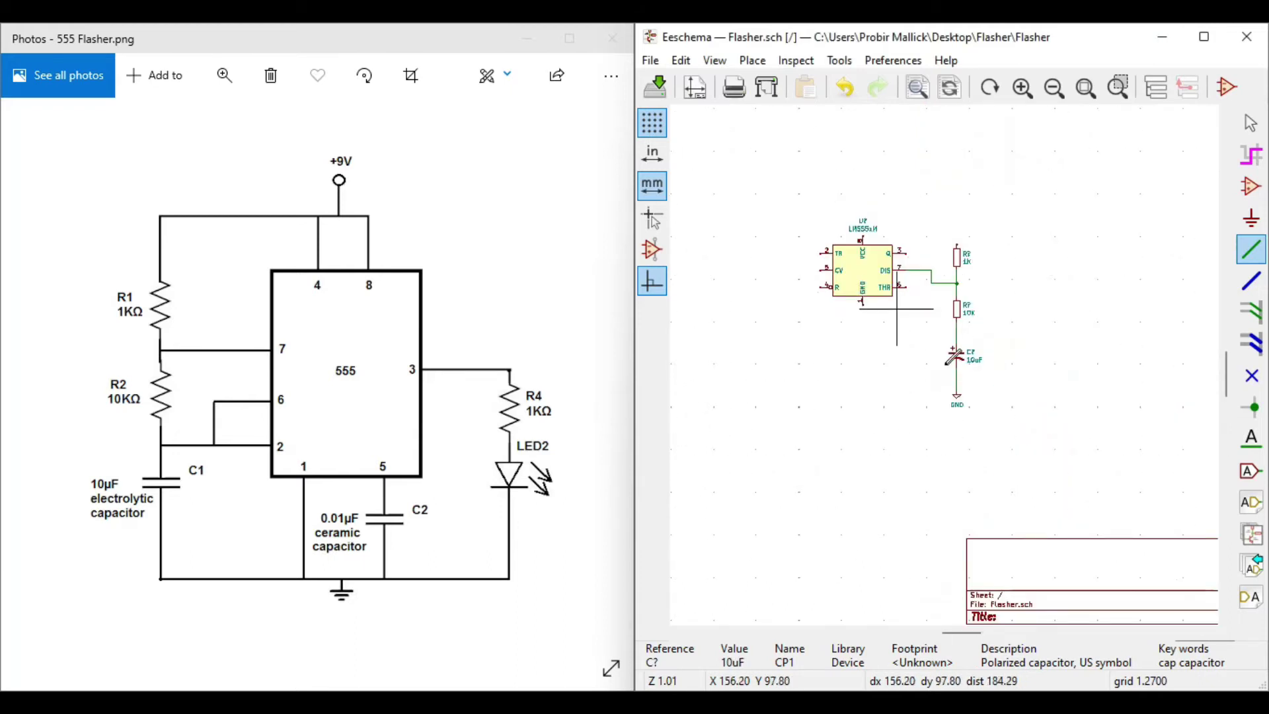
{"action": "scroll", "coordinate": [897, 309], "scroll_direction": "up", "scroll_amount": 6}
{"action": "scroll", "coordinate": [944, 360], "scroll_direction": "down", "scroll_amount": 1}
{"action": "scroll", "coordinate": [974, 394], "scroll_direction": "down", "scroll_amount": 1}
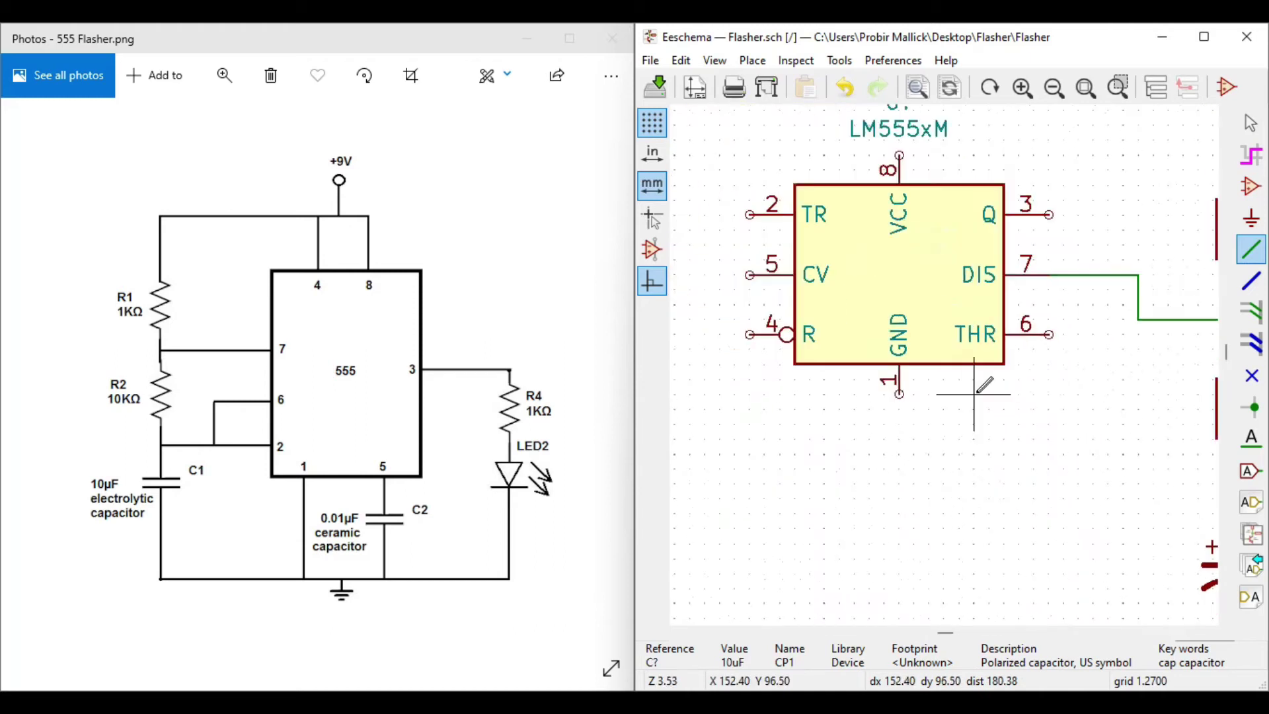
{"action": "scroll", "coordinate": [959, 367], "scroll_direction": "down", "scroll_amount": 1}
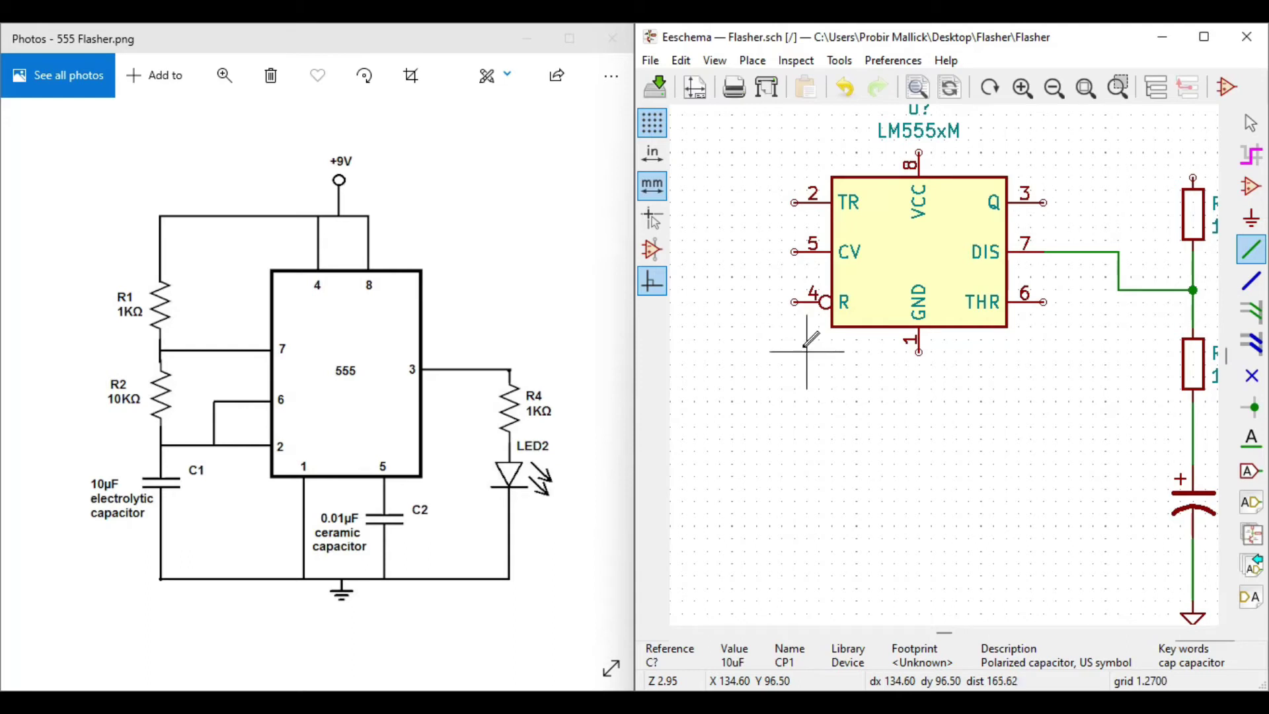
{"action": "left_click", "coordinate": [1252, 186]}
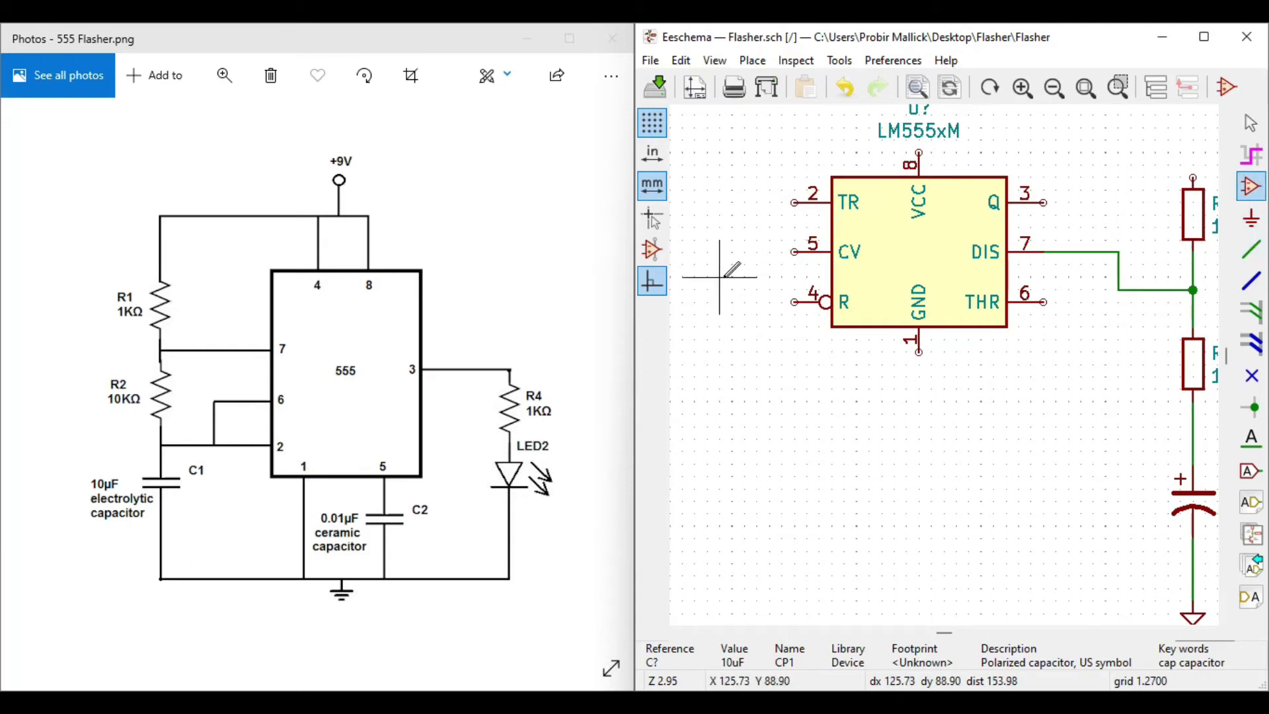
{"action": "left_click", "coordinate": [733, 346]}
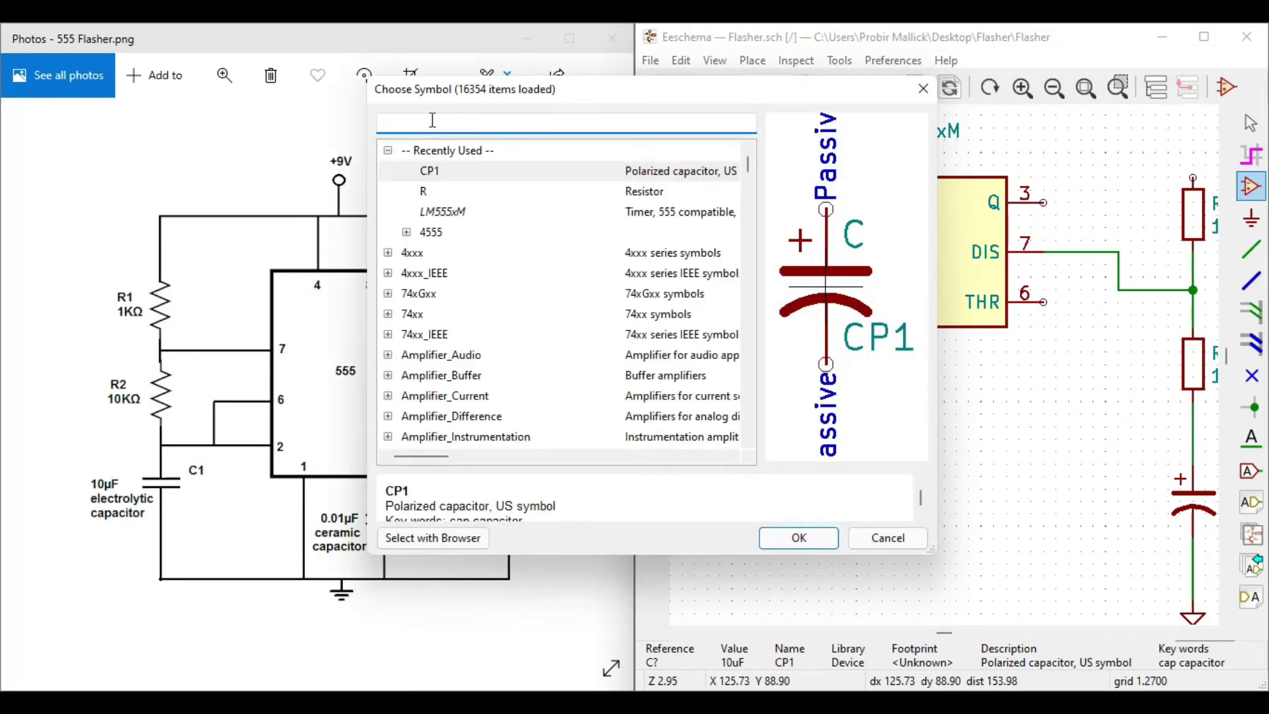
{"action": "type", "text": "capaci"}
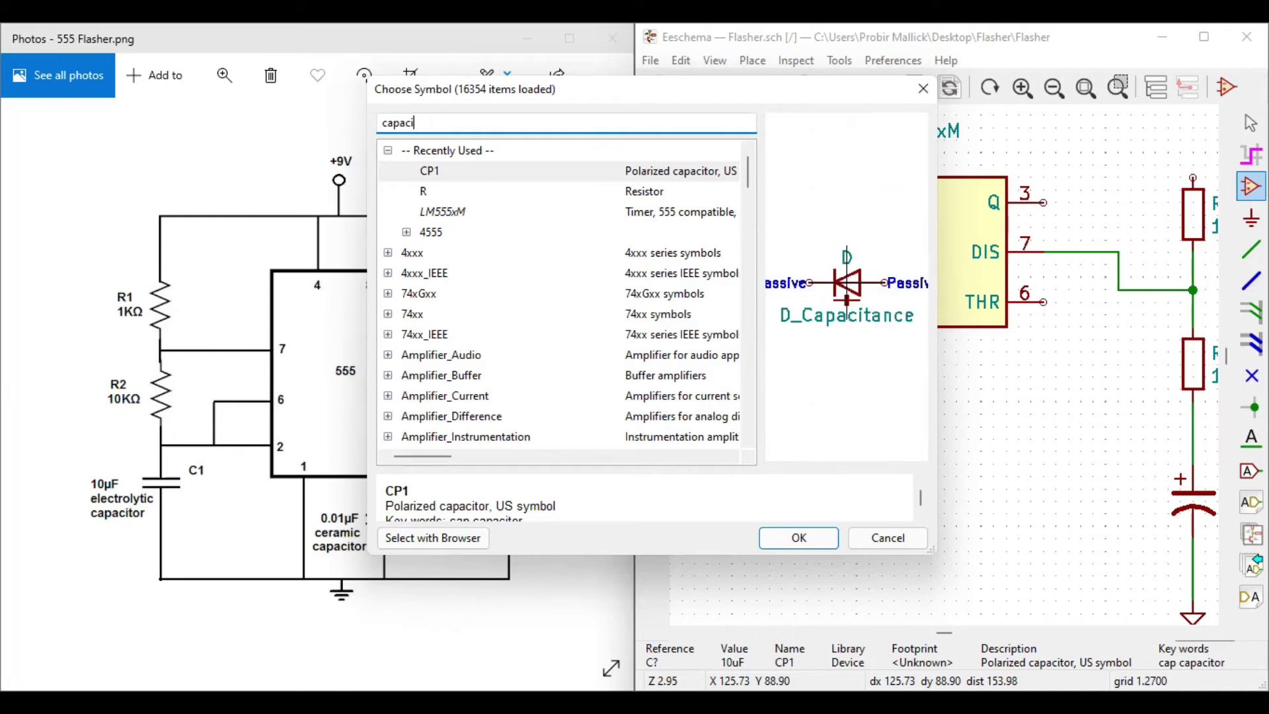
{"action": "type", "text": "tor"}
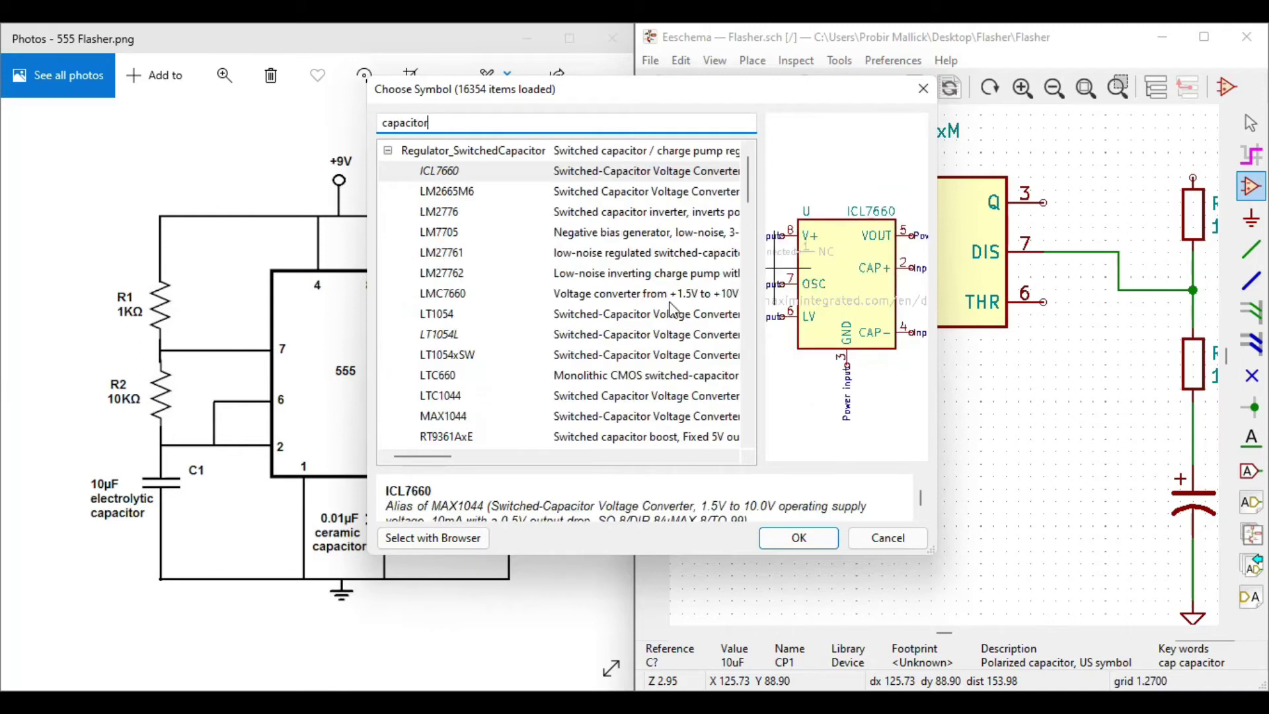
{"action": "scroll", "coordinate": [522, 347], "scroll_direction": "down", "scroll_amount": 5}
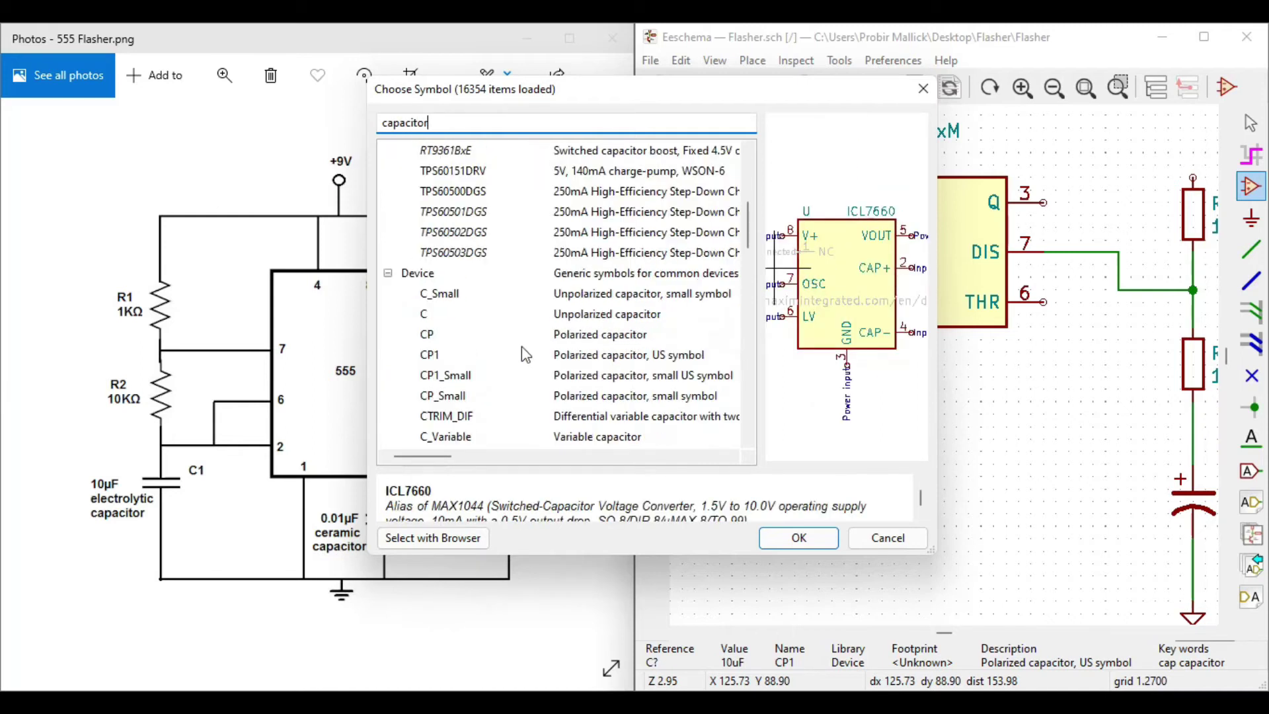
{"action": "left_click", "coordinate": [438, 307]}
{"action": "left_click", "coordinate": [462, 295]}
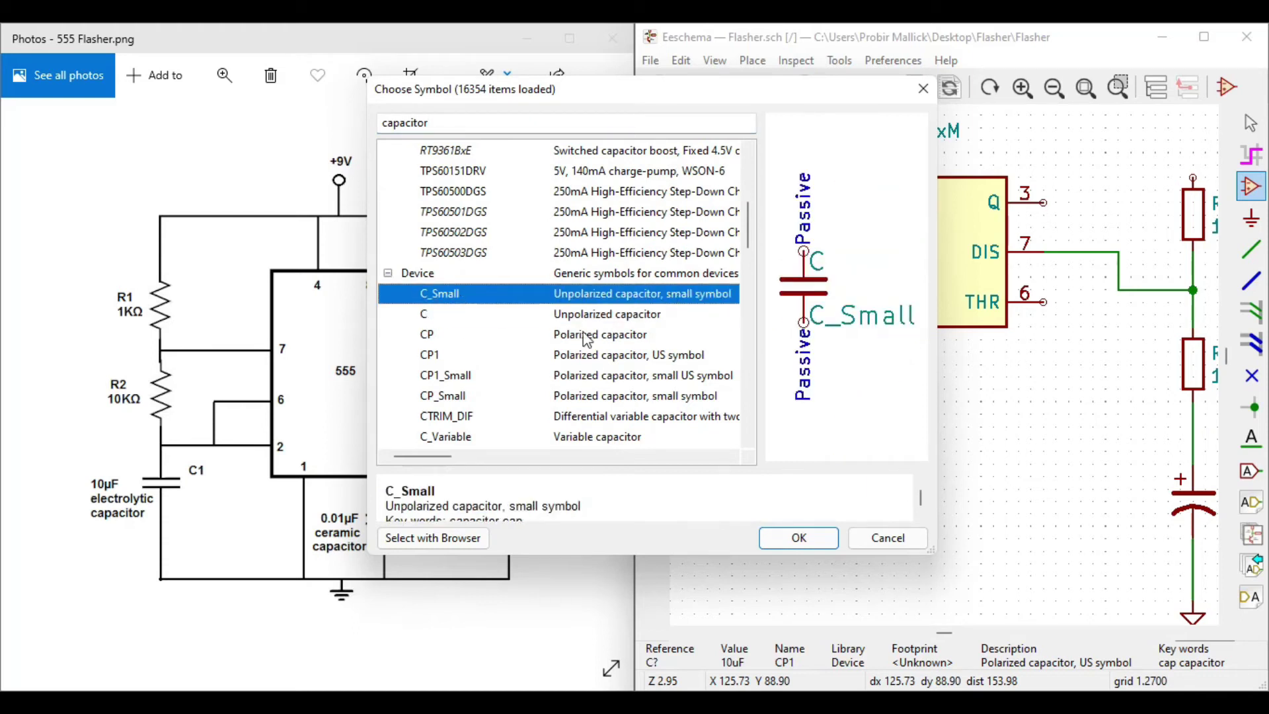
{"action": "left_click", "coordinate": [830, 538]}
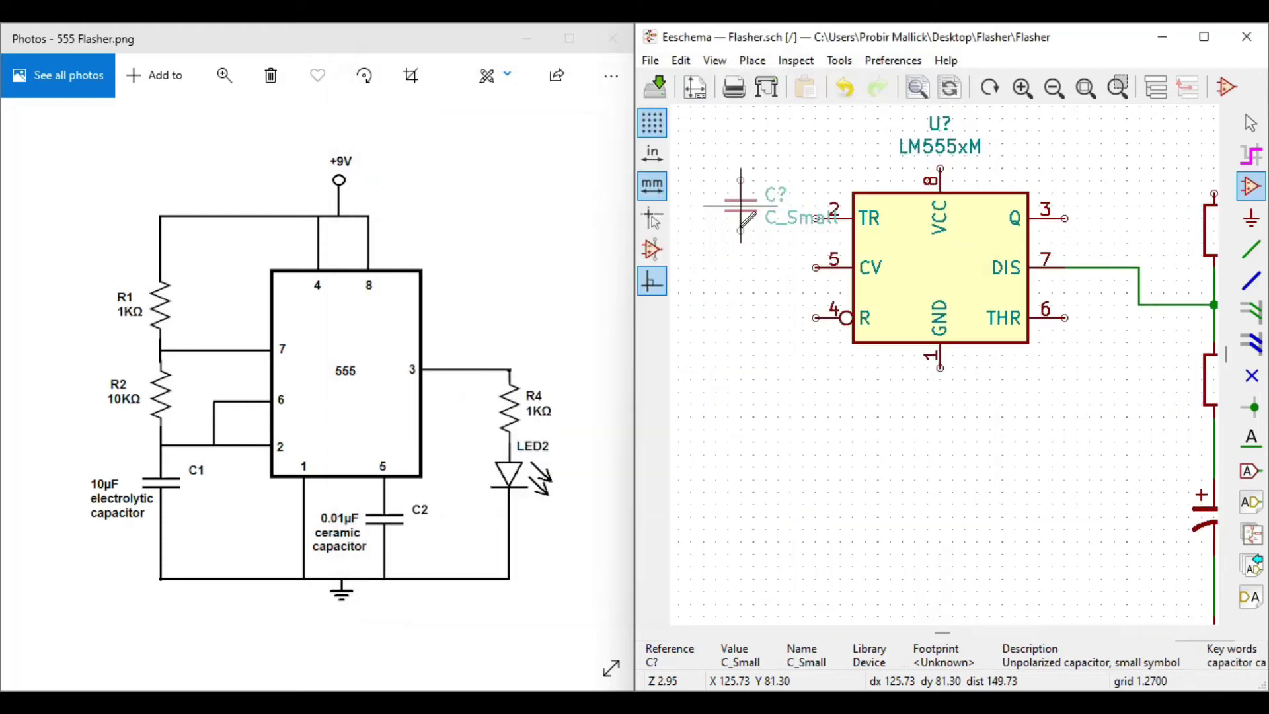
Step: Place the C_Small capacitor beside the timer at about X 124.5, Y 91.4 mm and wire its upper pin to CV pin 5
{"action": "left_click", "coordinate": [729, 317]}
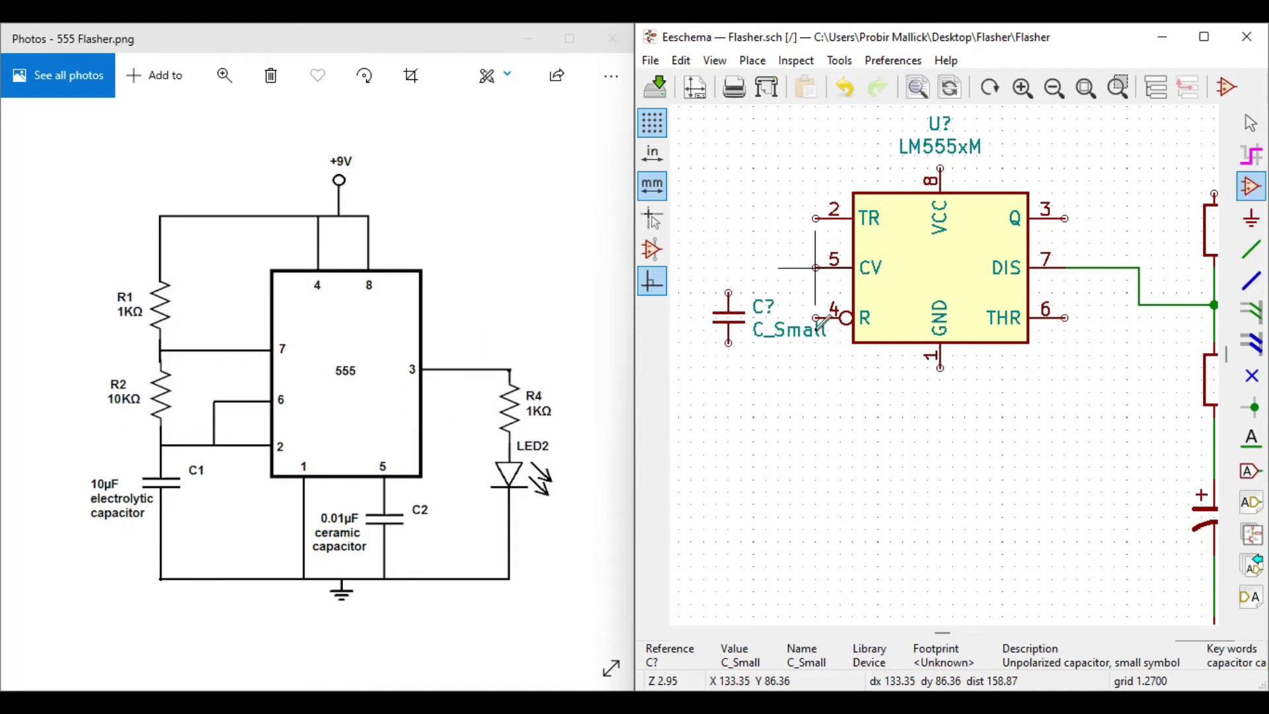
{"action": "left_click", "coordinate": [823, 293]}
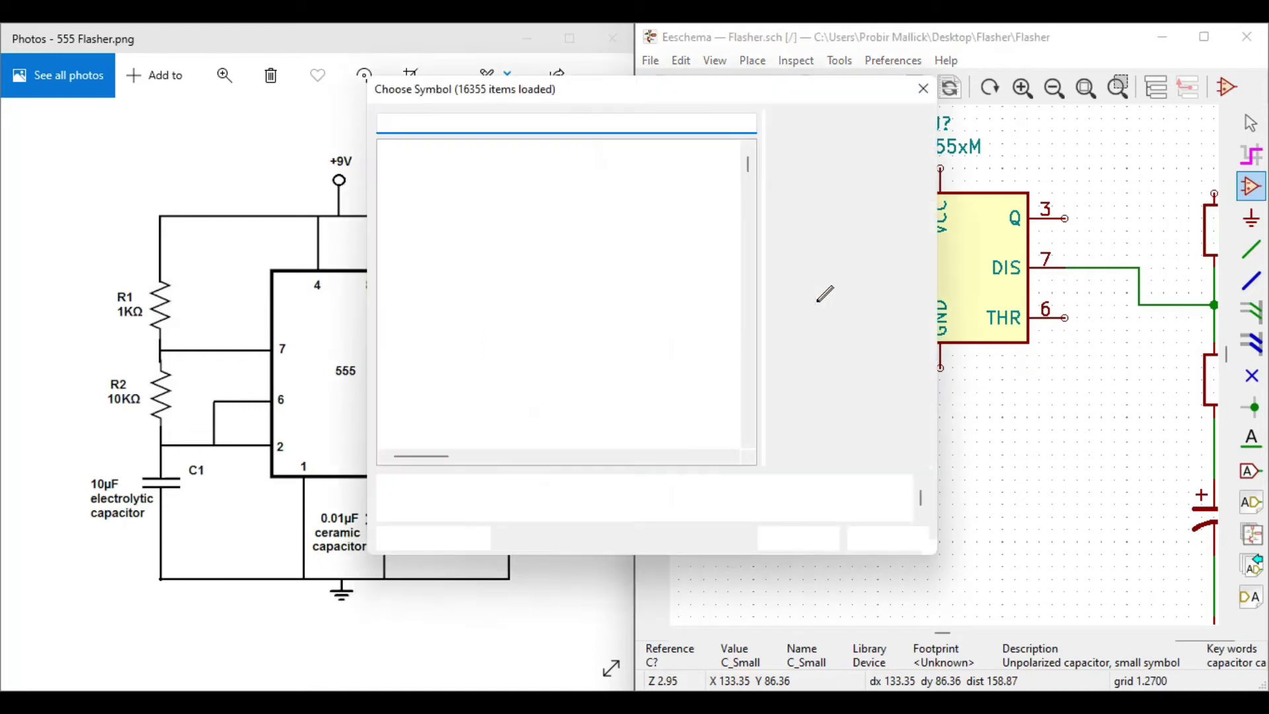
{"action": "key", "text": "Escape"}
{"action": "key", "text": "w"}
{"action": "left_click", "coordinate": [817, 267]}
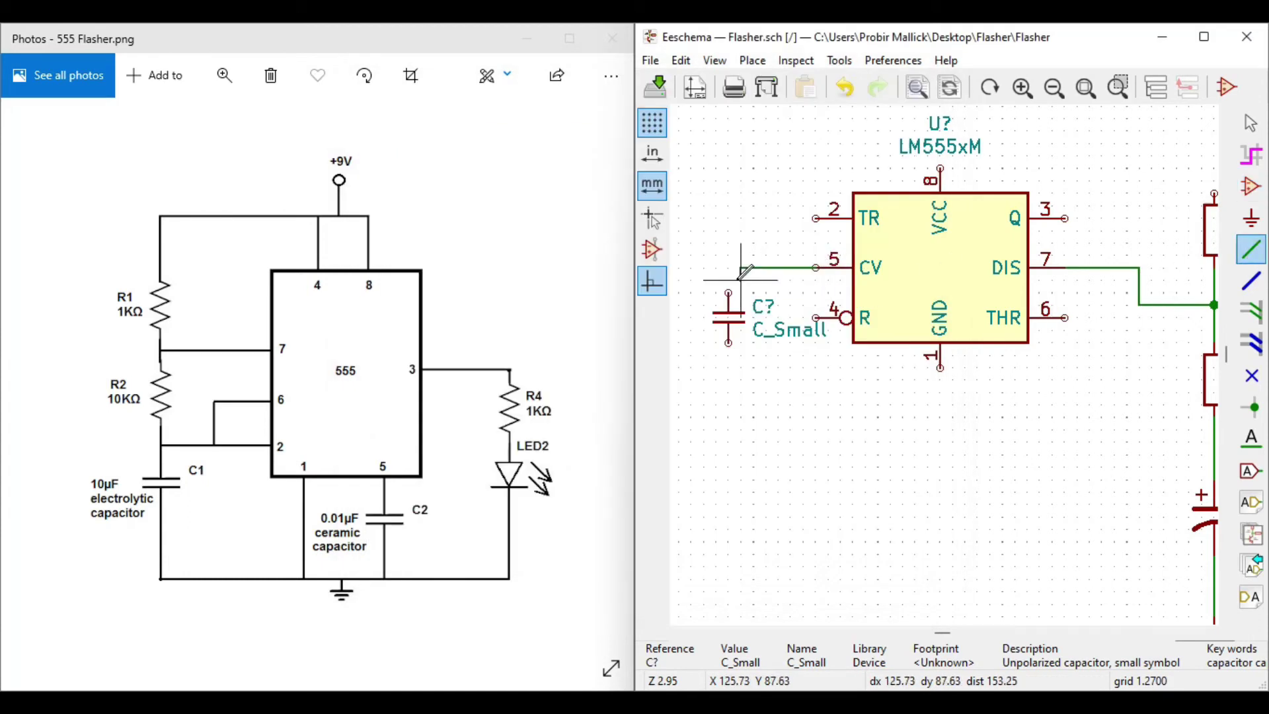
Step: Set the value of the unpolarized capacitor on the timer's CV pin to 0.01uF
{"action": "right_click", "coordinate": [733, 312]}
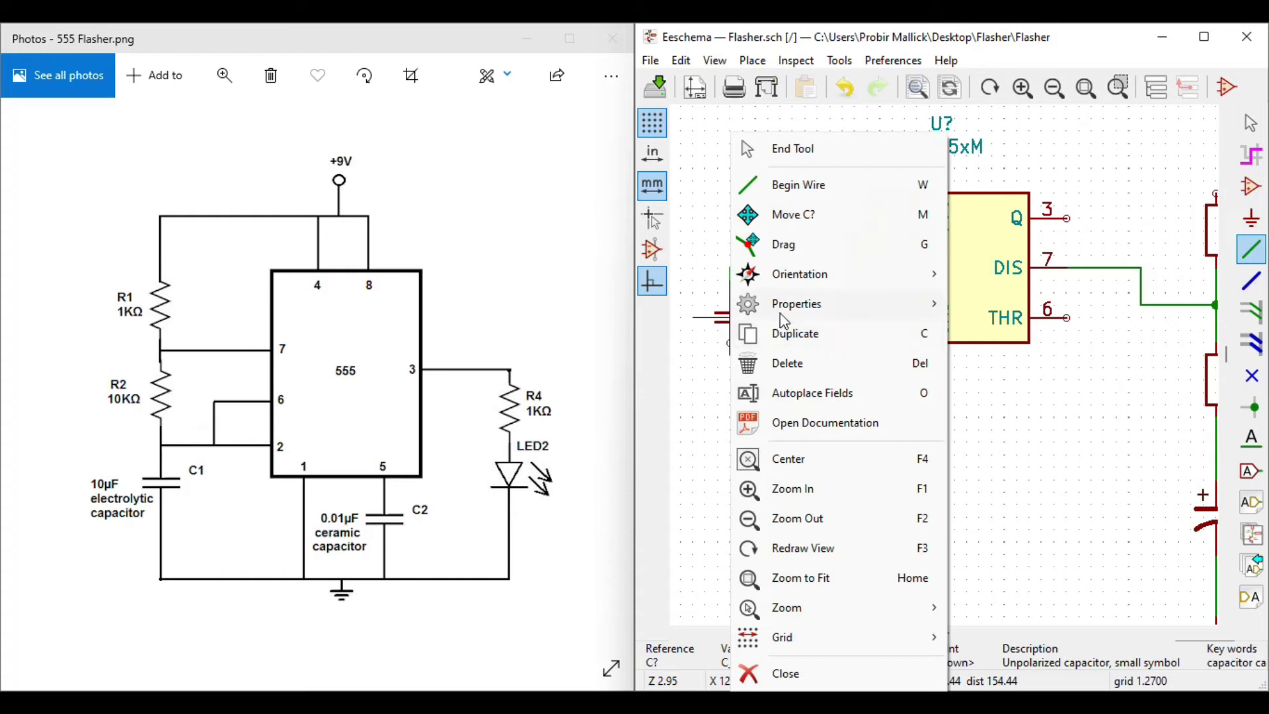
{"action": "mouse_move", "coordinate": [790, 304]}
{"action": "left_click", "coordinate": [994, 336]}
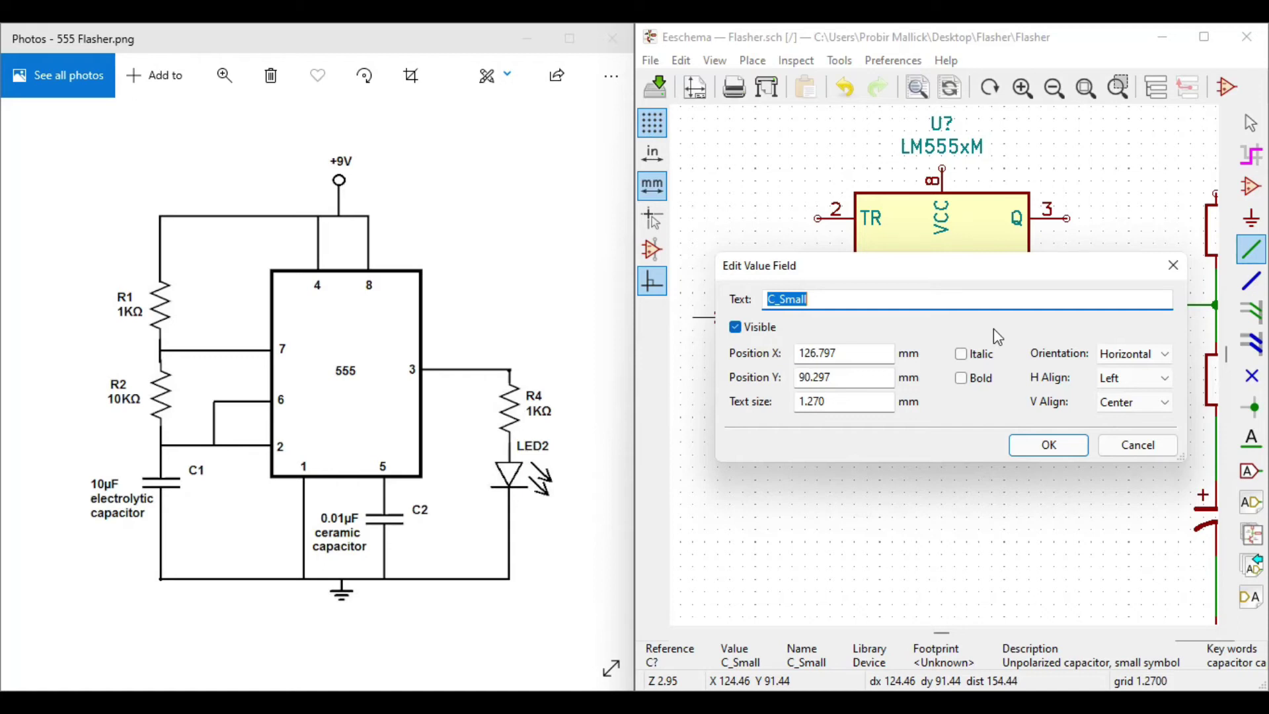
{"action": "type", "text": "0.01uF"}
{"action": "key", "text": "Return"}
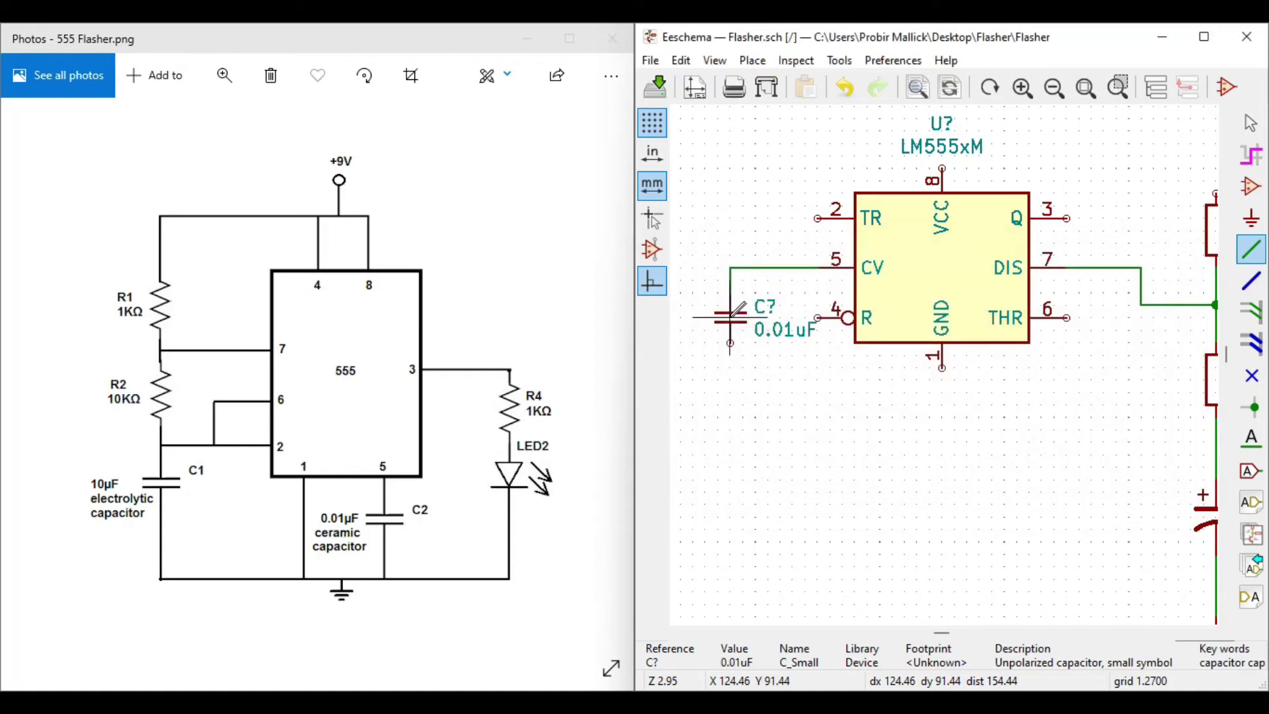
{"action": "left_click", "coordinate": [730, 317]}
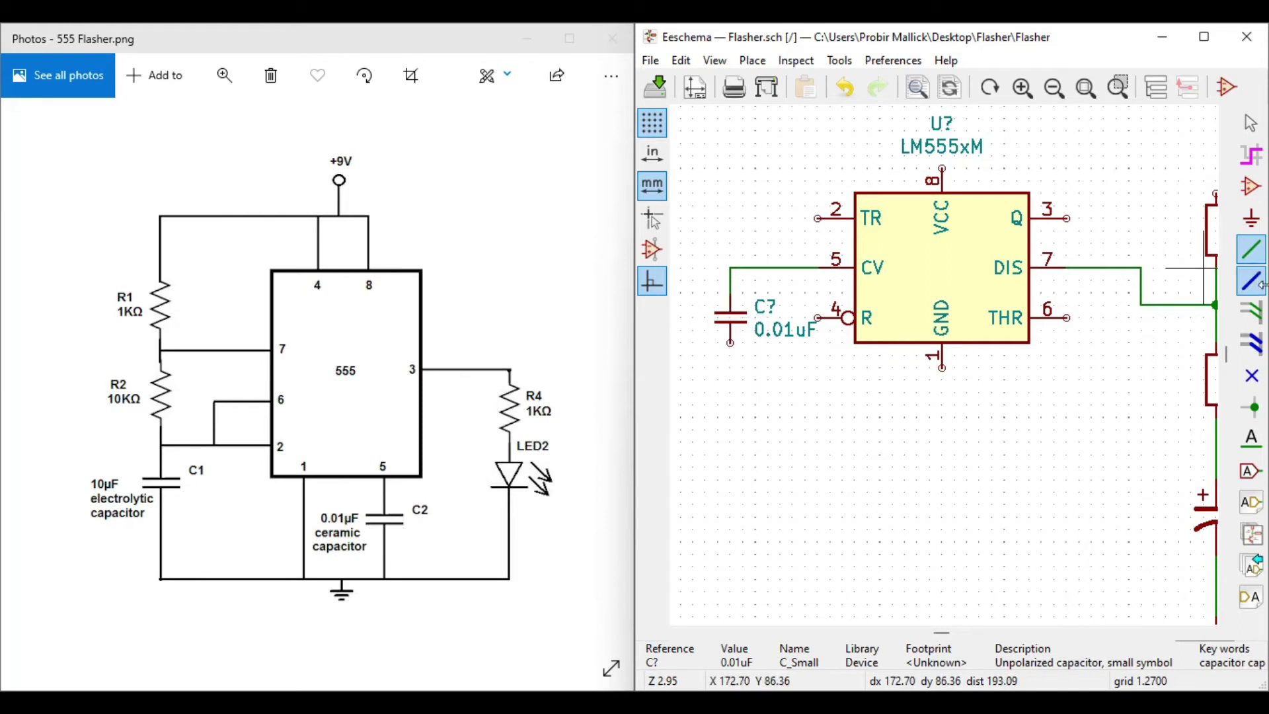
Step: Place a GND power symbol directly below the 0.01uF capacitor at about X 124.5, Y 97.8 mm
{"action": "key", "text": "p"}
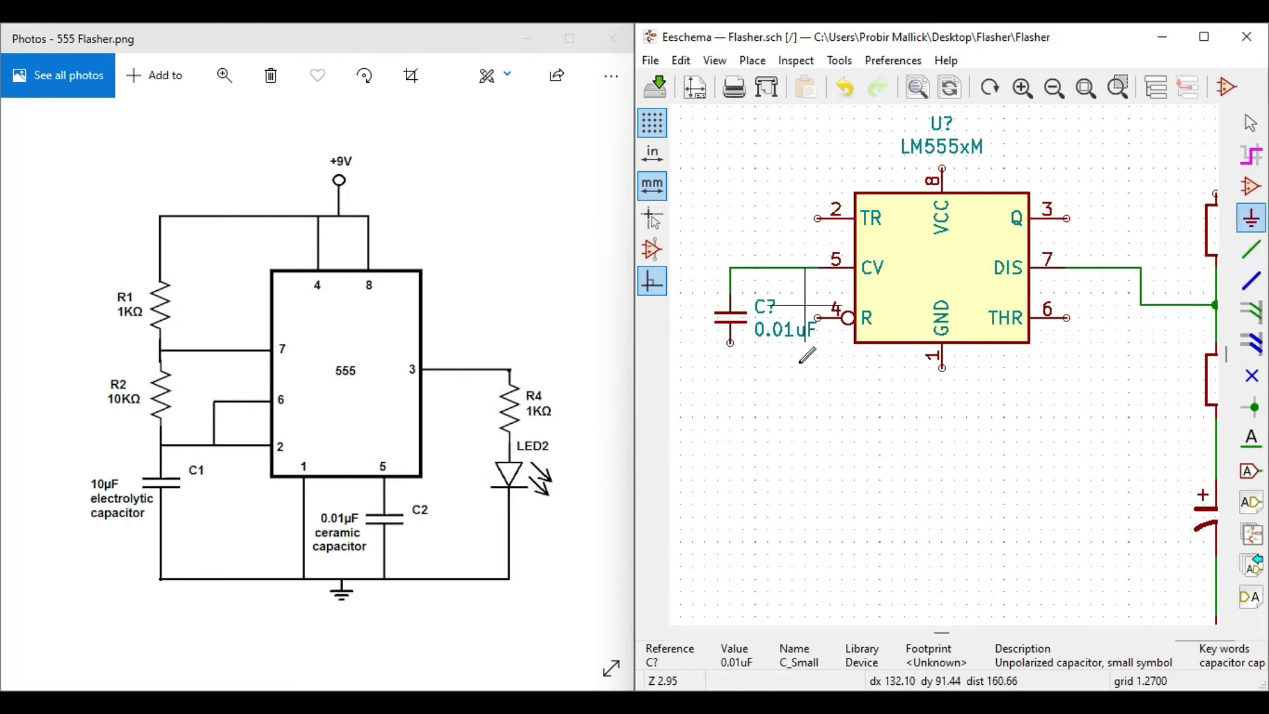
{"action": "left_click", "coordinate": [841, 402]}
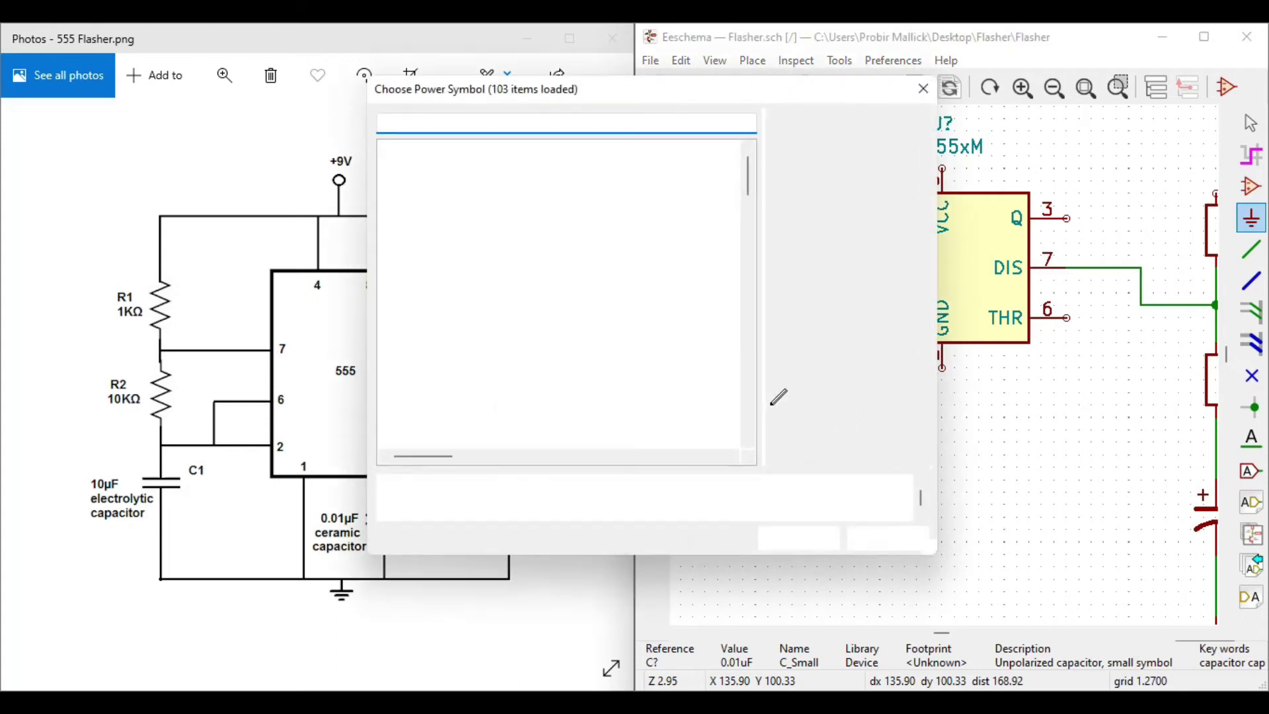
{"action": "left_click", "coordinate": [465, 167]}
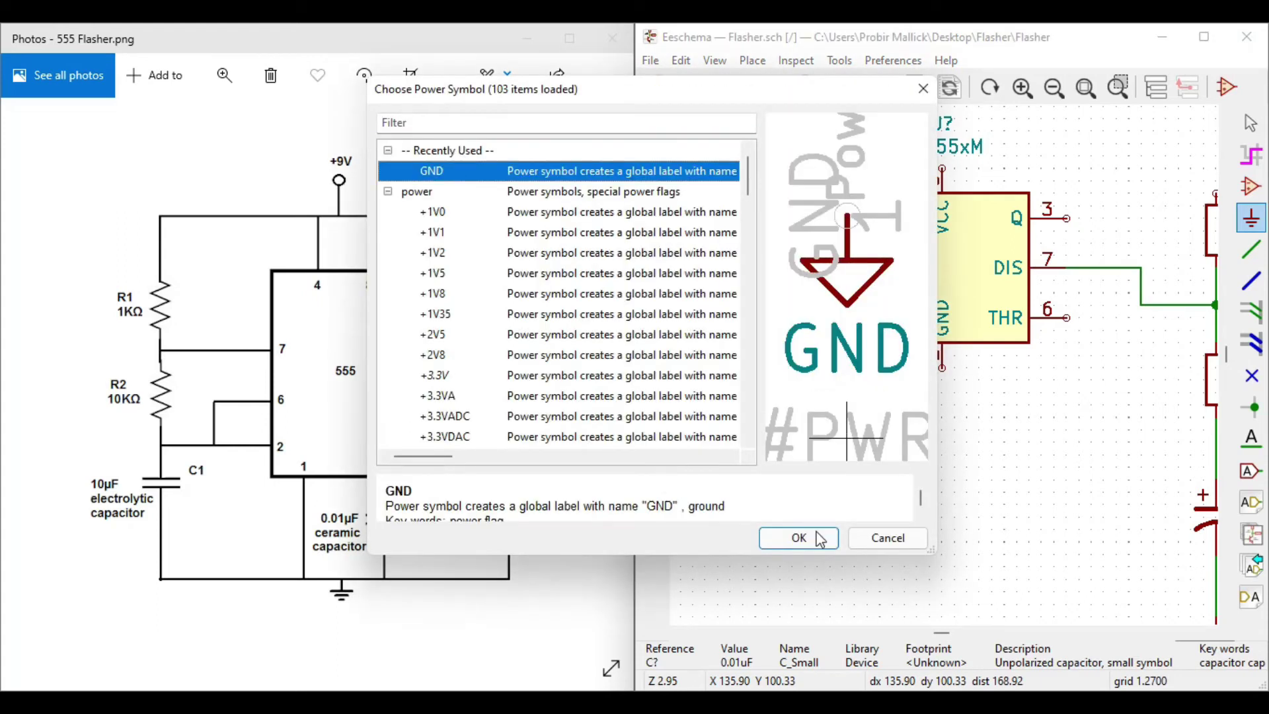
{"action": "left_click", "coordinate": [820, 539]}
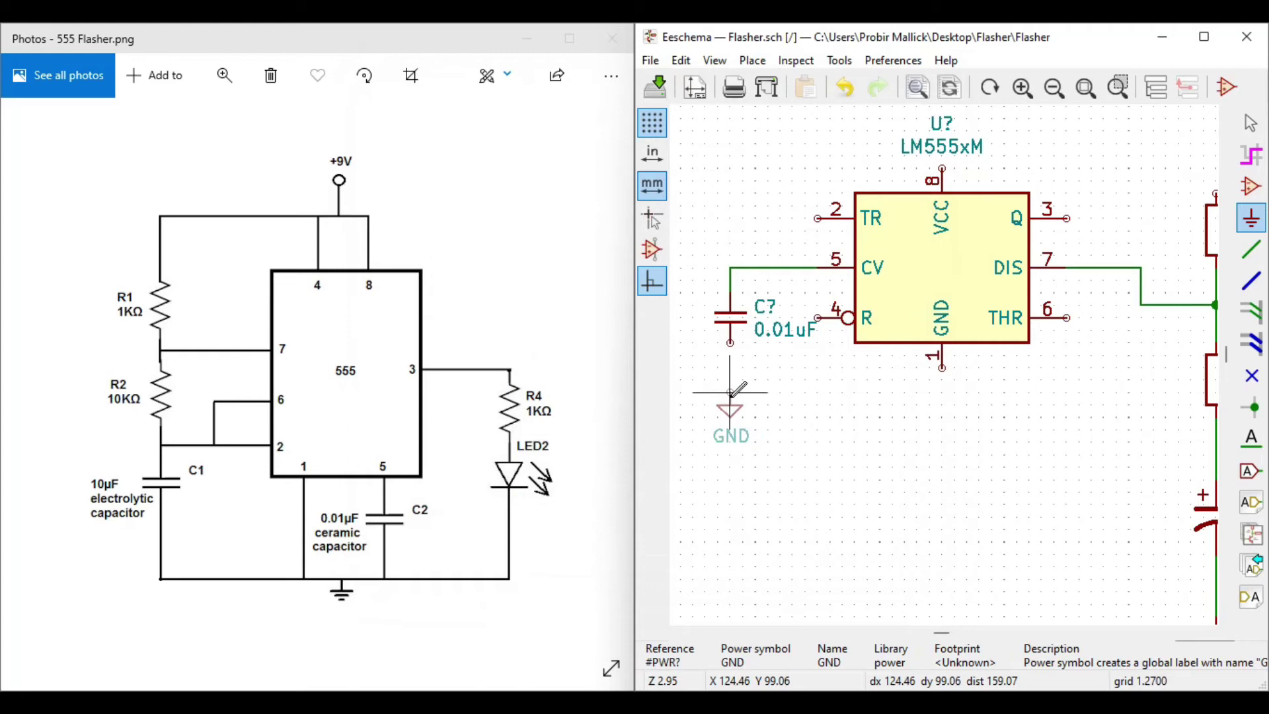
{"action": "left_click", "coordinate": [730, 379]}
Step: Wire the GND symbol beneath the 0.01uF capacitor to the capacitor's lower pin
{"action": "scroll", "coordinate": [730, 380], "scroll_direction": "up", "scroll_amount": 6}
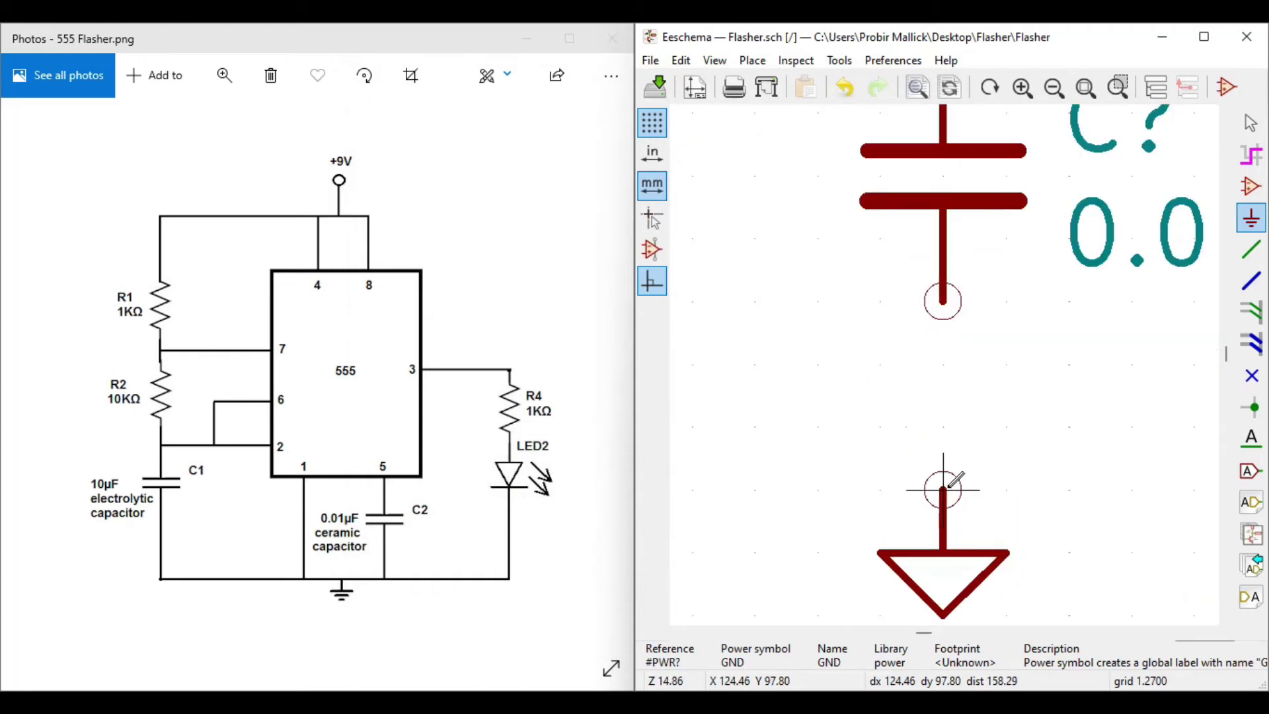
{"action": "key", "text": "w"}
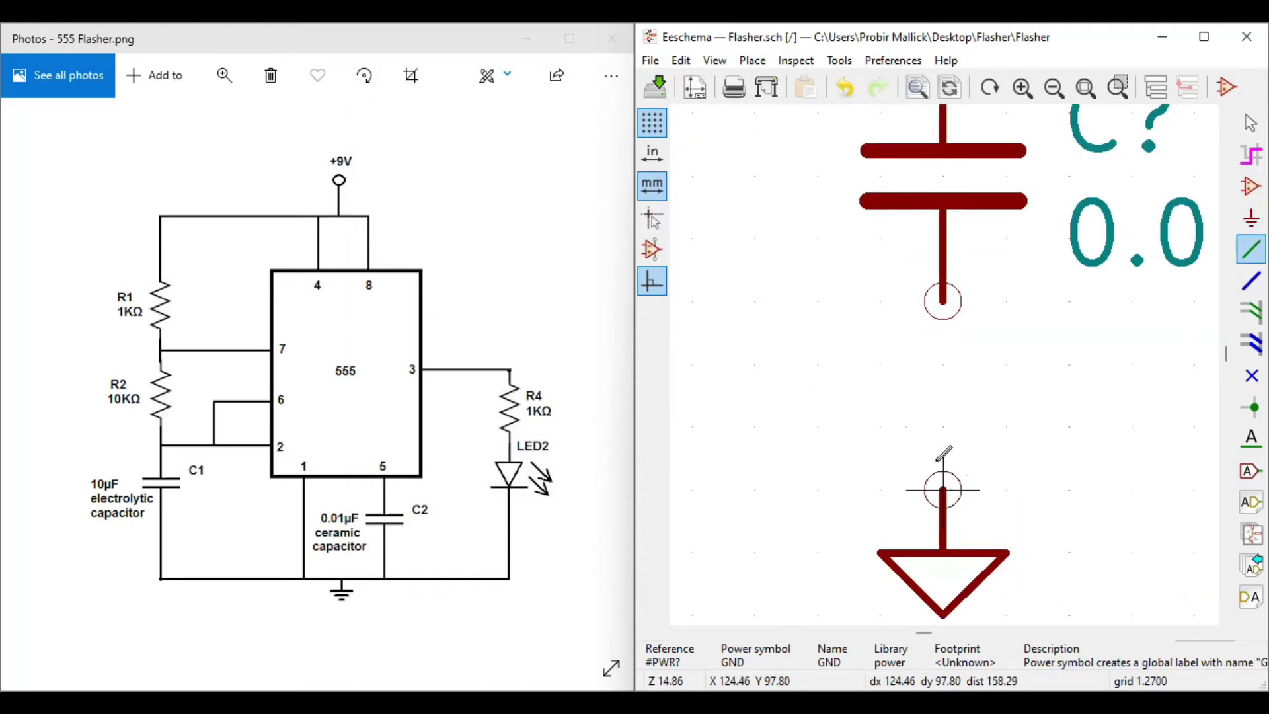
{"action": "left_click", "coordinate": [944, 490]}
{"action": "left_click", "coordinate": [944, 301]}
{"action": "scroll", "coordinate": [943, 301], "scroll_direction": "down", "scroll_amount": 8}
Step: Place another GND power symbol below the timer's GND pin 1 at about X 146, Y 101.6 mm
{"action": "scroll", "coordinate": [953, 357], "scroll_direction": "up", "scroll_amount": 3}
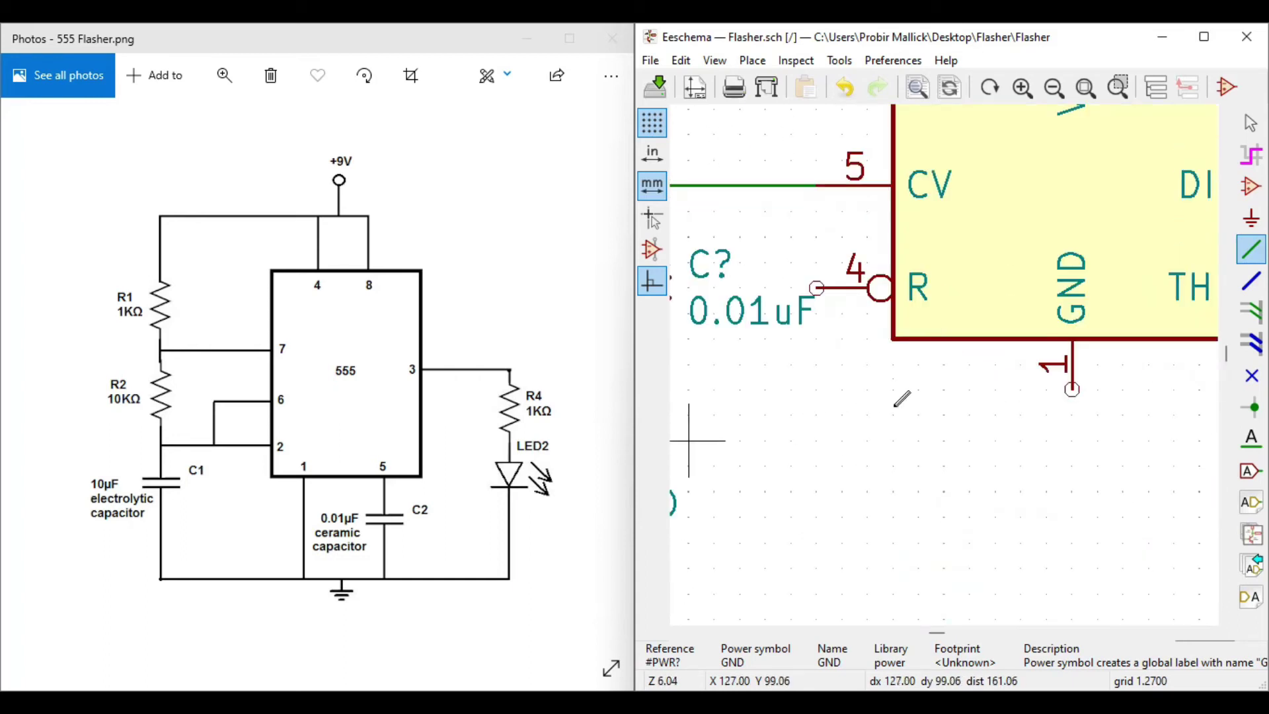
{"action": "scroll", "coordinate": [952, 357], "scroll_direction": "down", "scroll_amount": 4}
{"action": "scroll", "coordinate": [921, 354], "scroll_direction": "up", "scroll_amount": 3}
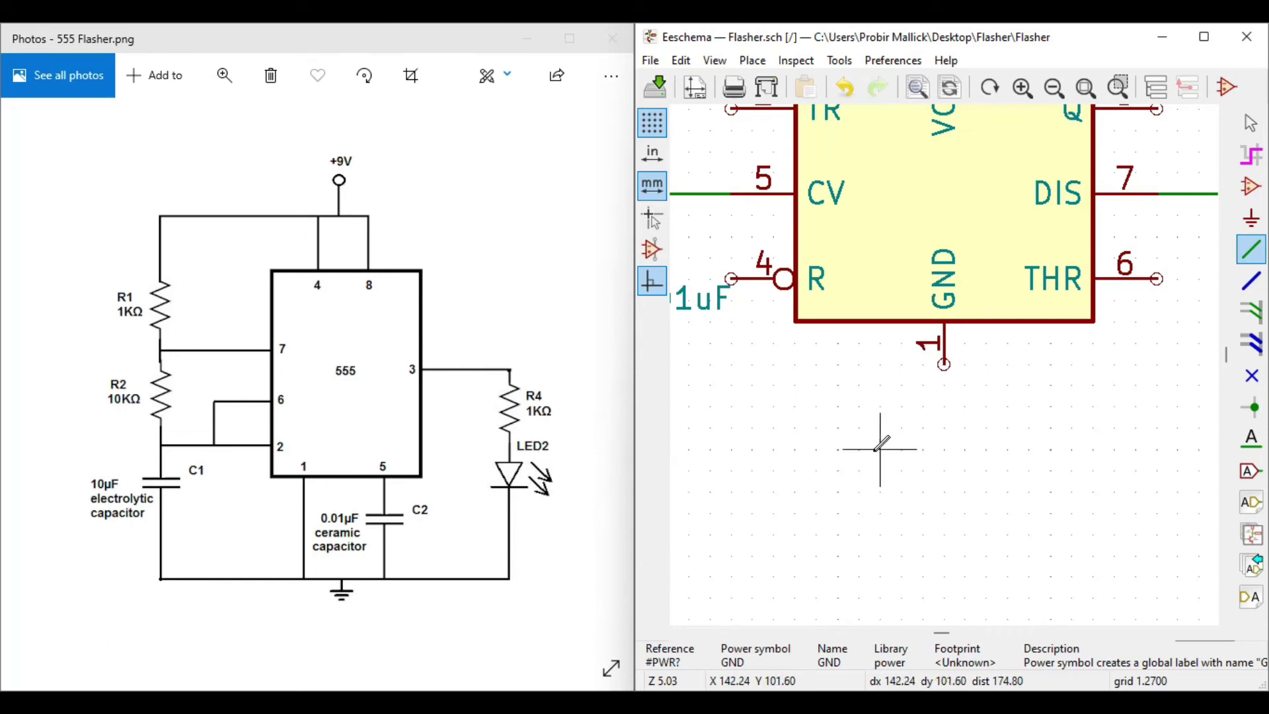
{"action": "scroll", "coordinate": [1015, 364], "scroll_direction": "down", "scroll_amount": 1}
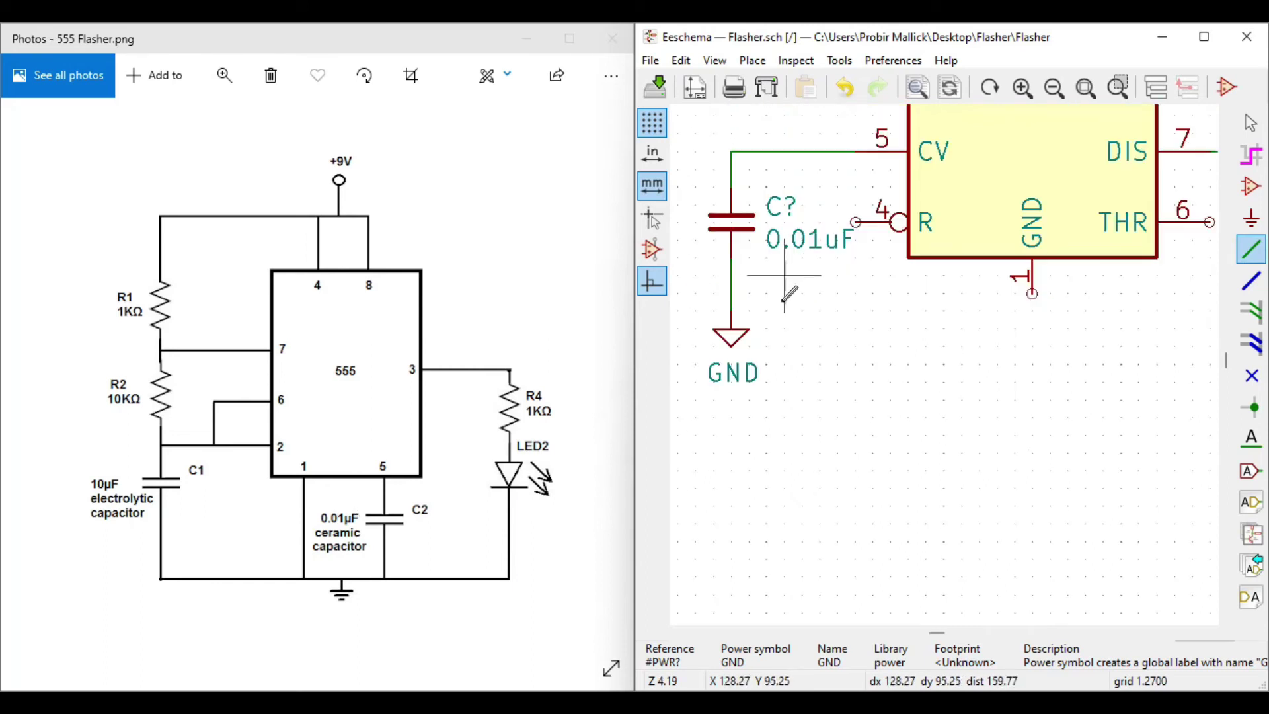
{"action": "left_click", "coordinate": [1252, 218]}
{"action": "left_click", "coordinate": [1014, 400]}
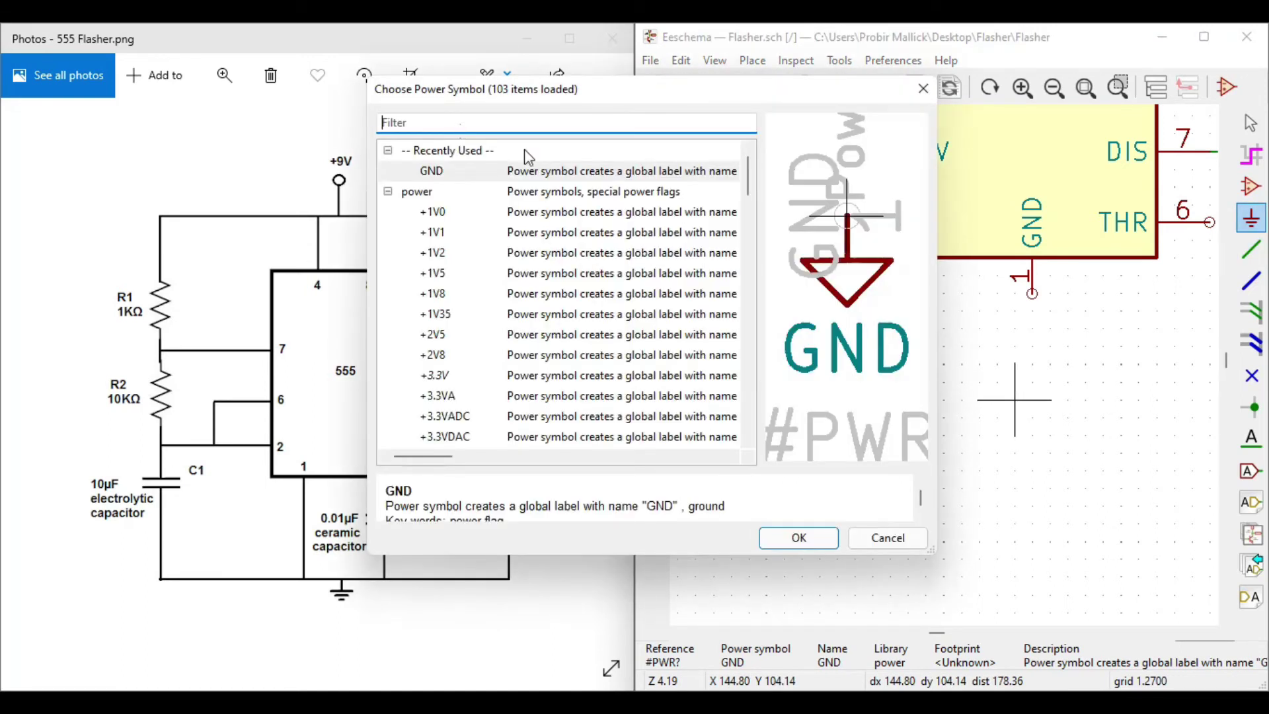
{"action": "left_click", "coordinate": [523, 172]}
{"action": "left_click", "coordinate": [797, 537]}
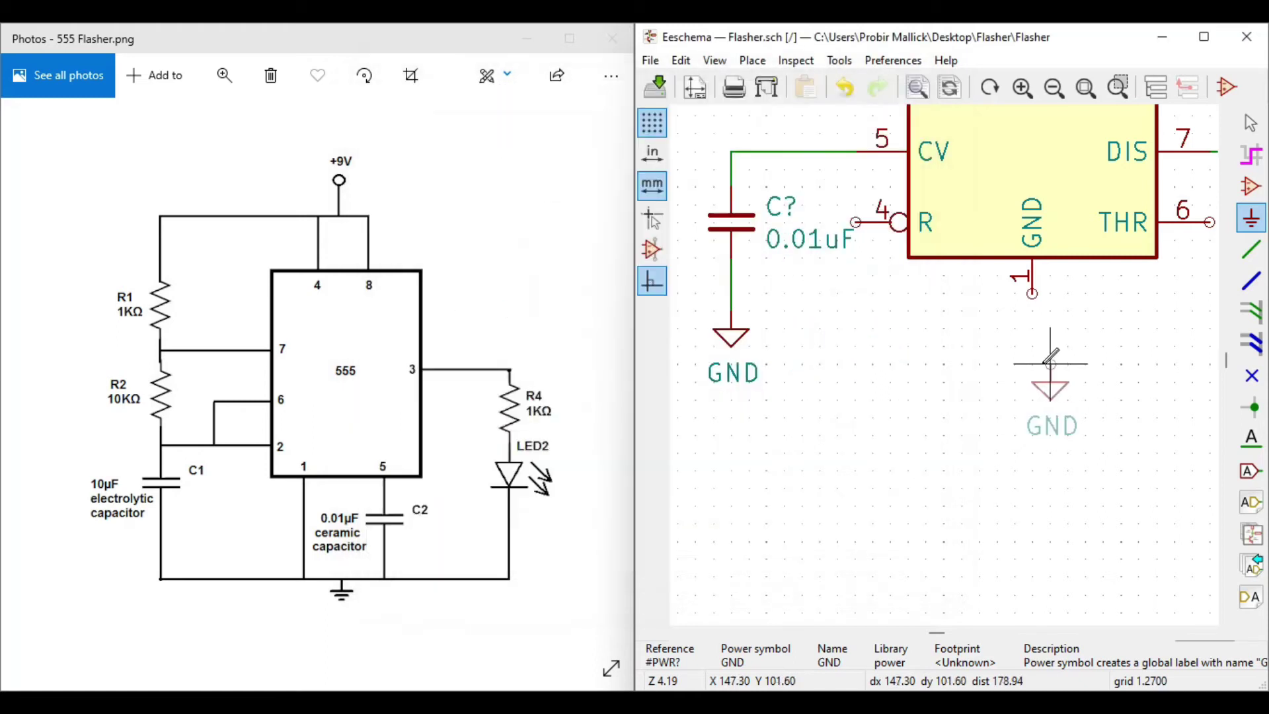
Step: Wire the GND symbol beneath the timer to GND pin 1
{"action": "scroll", "coordinate": [1052, 363], "scroll_direction": "up", "scroll_amount": 5}
{"action": "left_click", "coordinate": [1251, 251]}
{"action": "scroll", "coordinate": [949, 347], "scroll_direction": "down", "scroll_amount": 2}
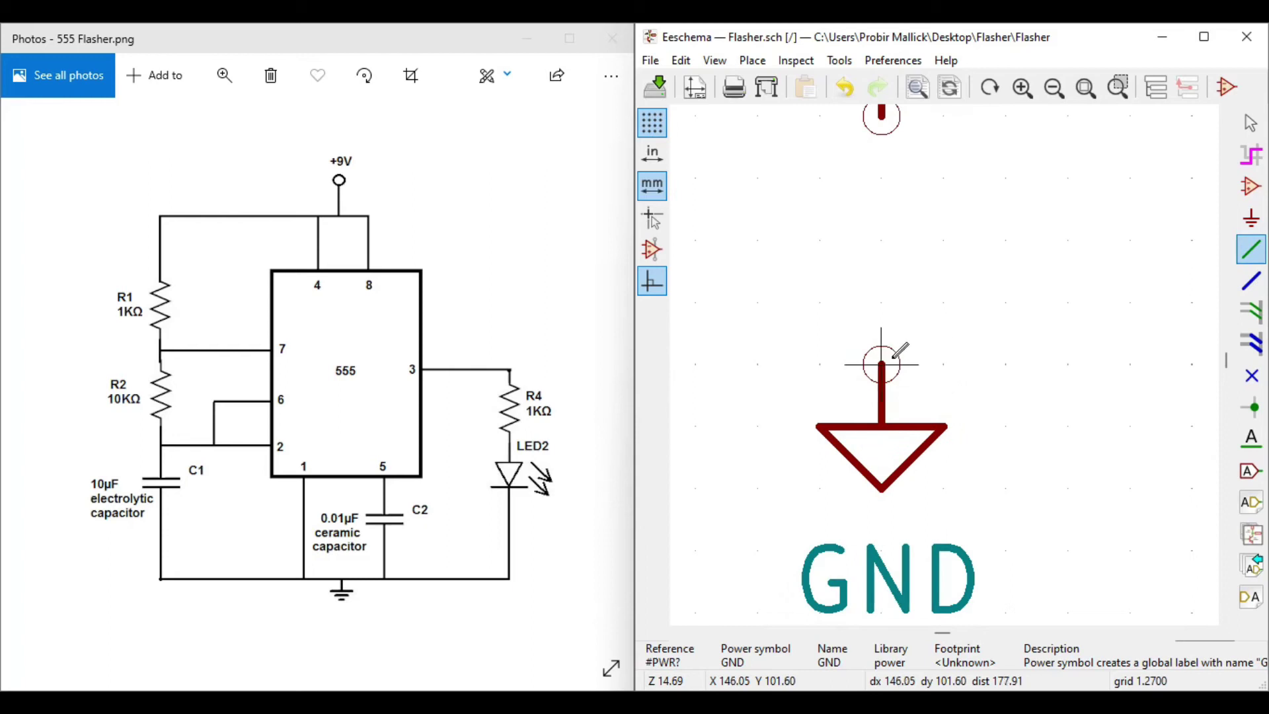
{"action": "left_click", "coordinate": [881, 364]}
{"action": "left_click", "coordinate": [882, 213]}
{"action": "scroll", "coordinate": [918, 306], "scroll_direction": "down", "scroll_amount": 4}
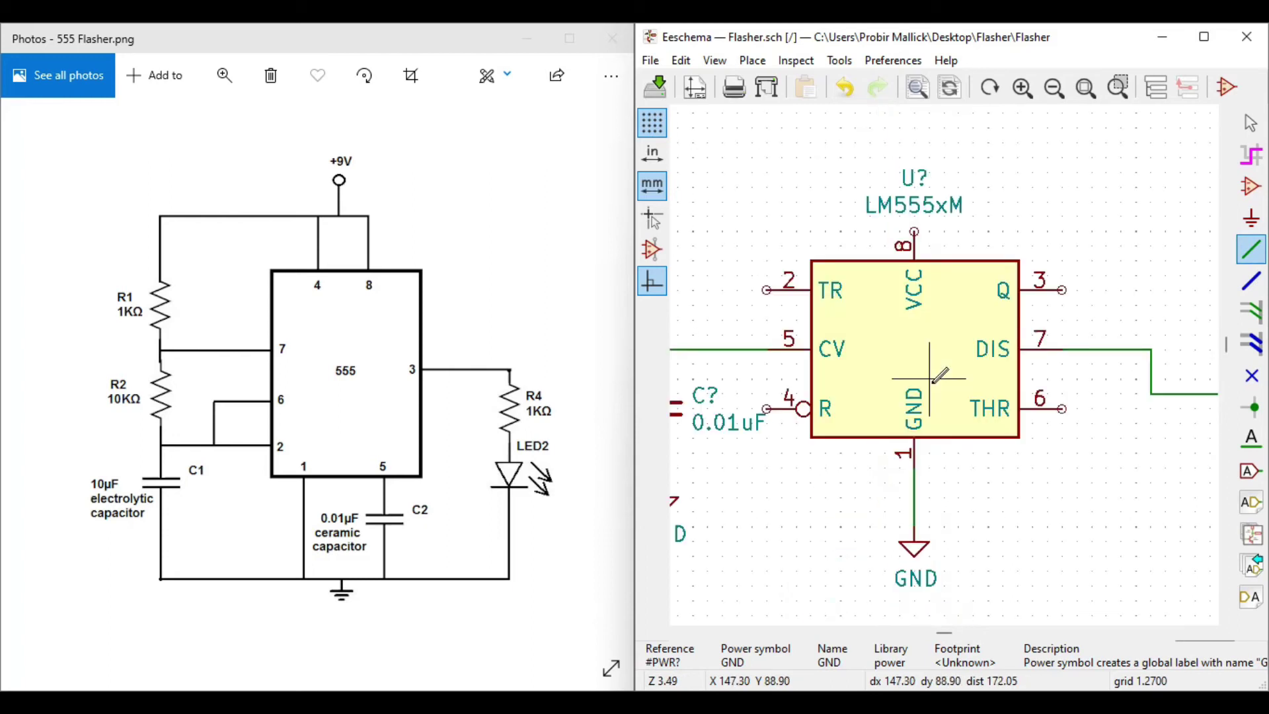
Step: Wire TR pin 2 around the 0.01uF capacitor and below the timer to the junction between the 10K resistor and the 10uF capacitor
{"action": "scroll", "coordinate": [938, 374], "scroll_direction": "down", "scroll_amount": 1}
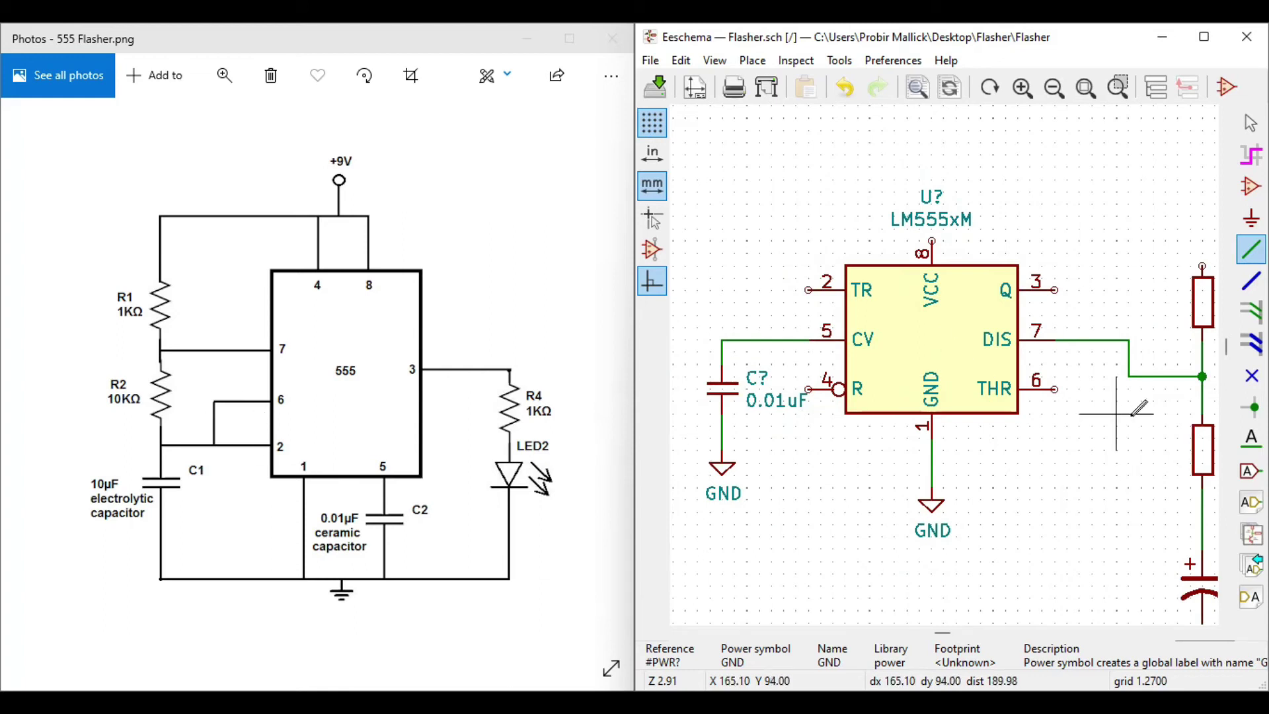
{"action": "left_click", "coordinate": [809, 290]}
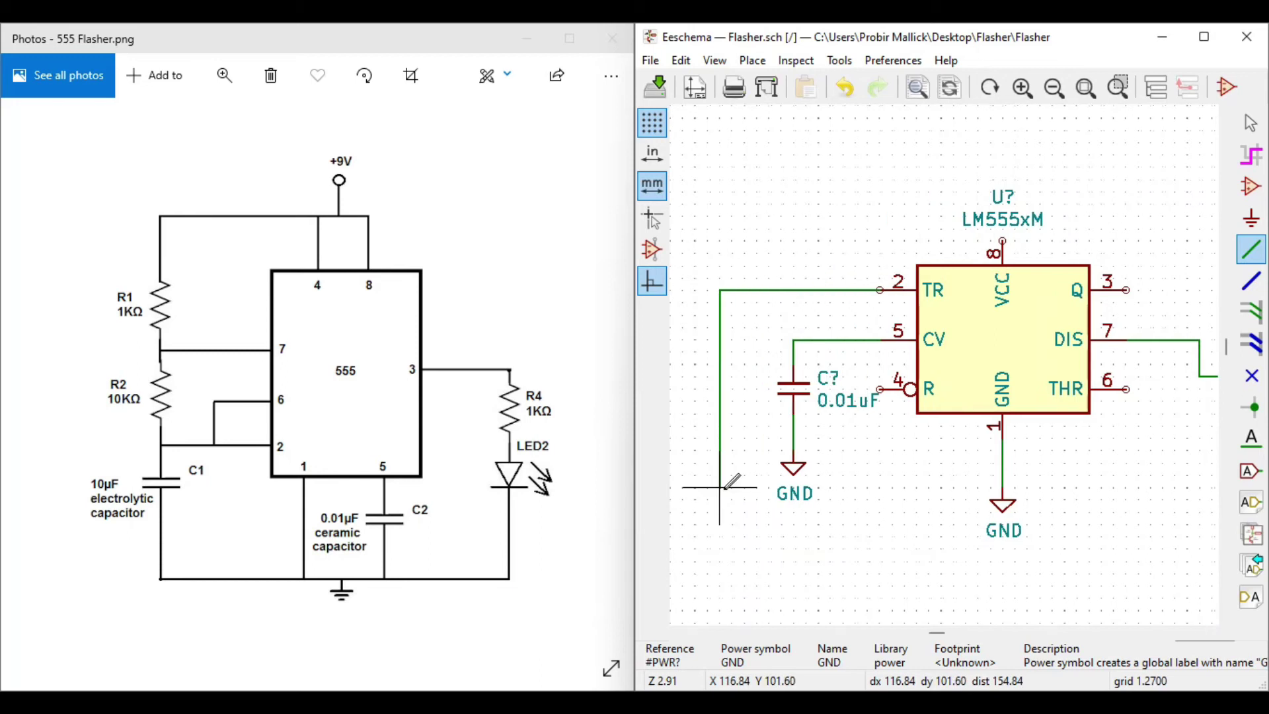
{"action": "scroll", "coordinate": [744, 535], "scroll_direction": "down", "scroll_amount": 5}
{"action": "scroll", "coordinate": [956, 365], "scroll_direction": "up", "scroll_amount": 5}
{"action": "scroll", "coordinate": [1012, 363], "scroll_direction": "down", "scroll_amount": 5}
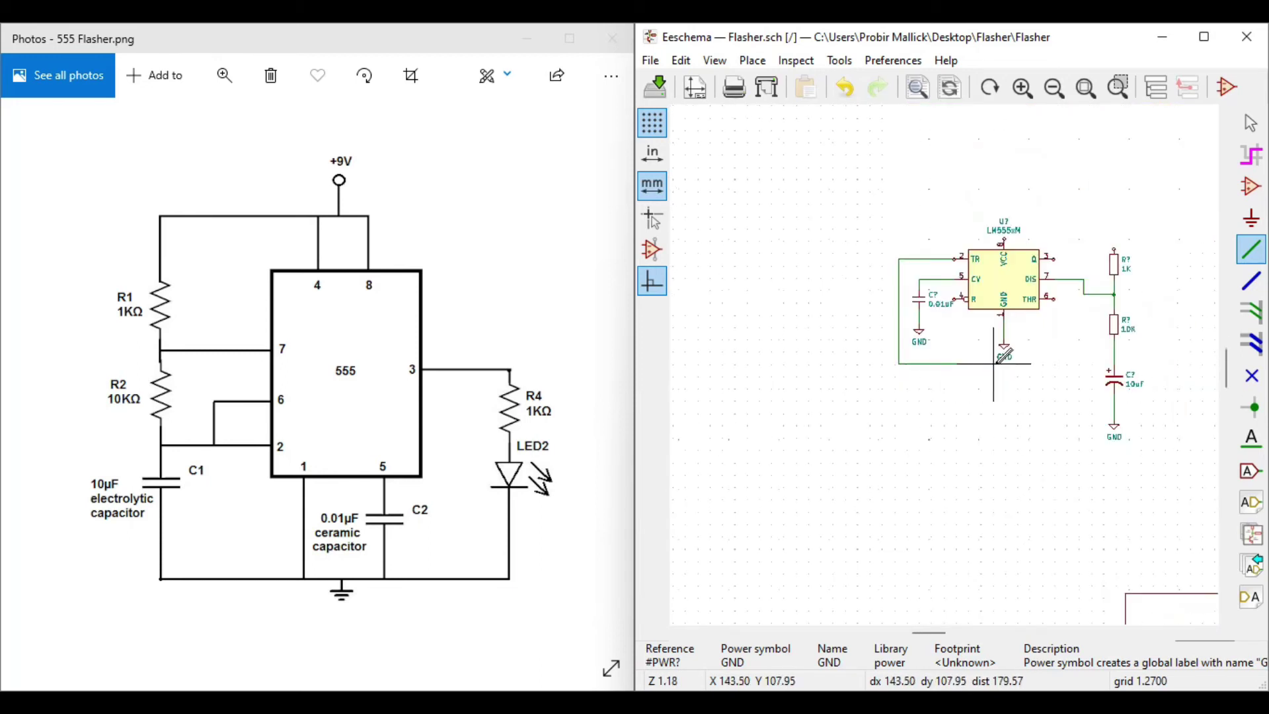
{"action": "scroll", "coordinate": [1064, 368], "scroll_direction": "up", "scroll_amount": 3}
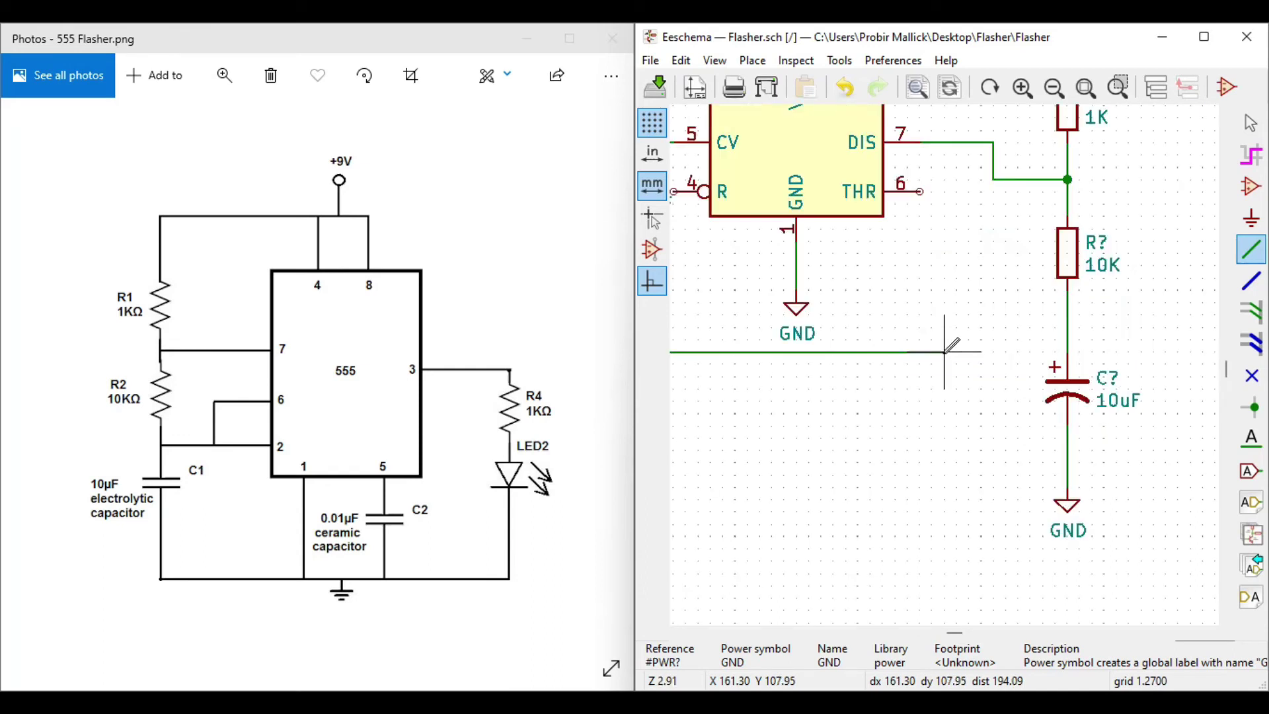
{"action": "left_click", "coordinate": [1069, 315]}
{"action": "scroll", "coordinate": [952, 357], "scroll_direction": "up", "scroll_amount": 1}
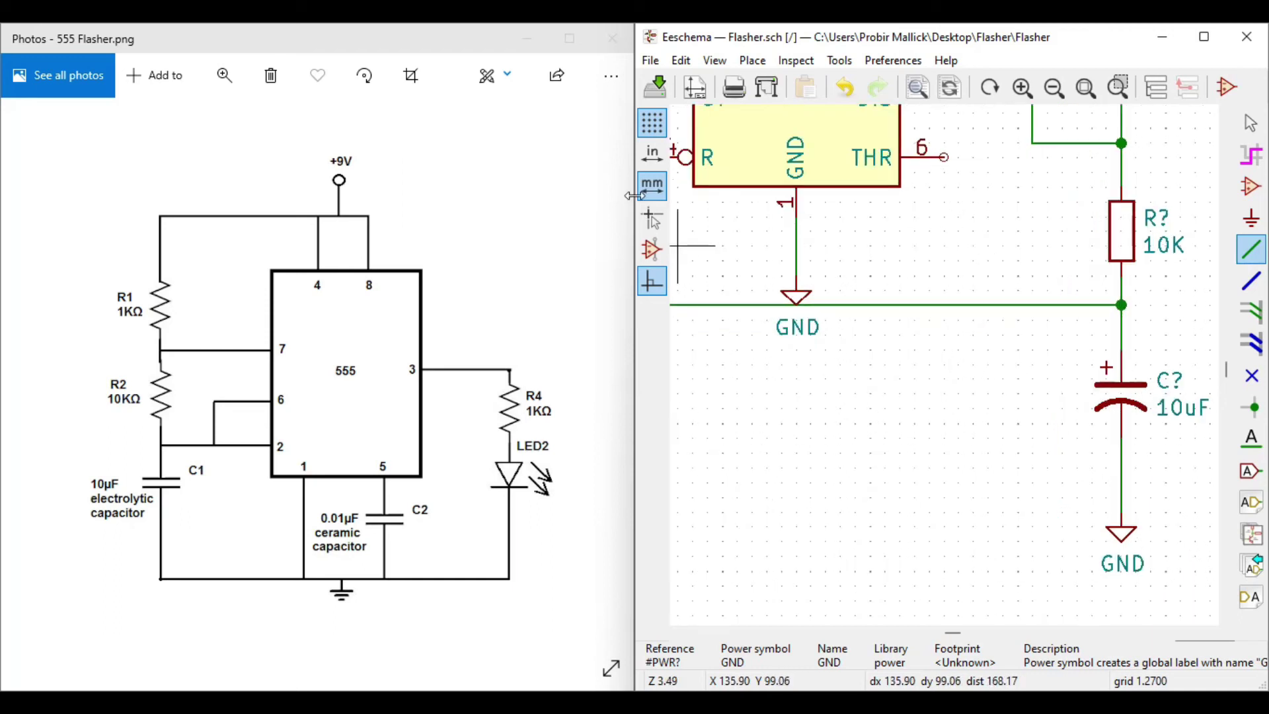
{"action": "key", "text": "Escape"}
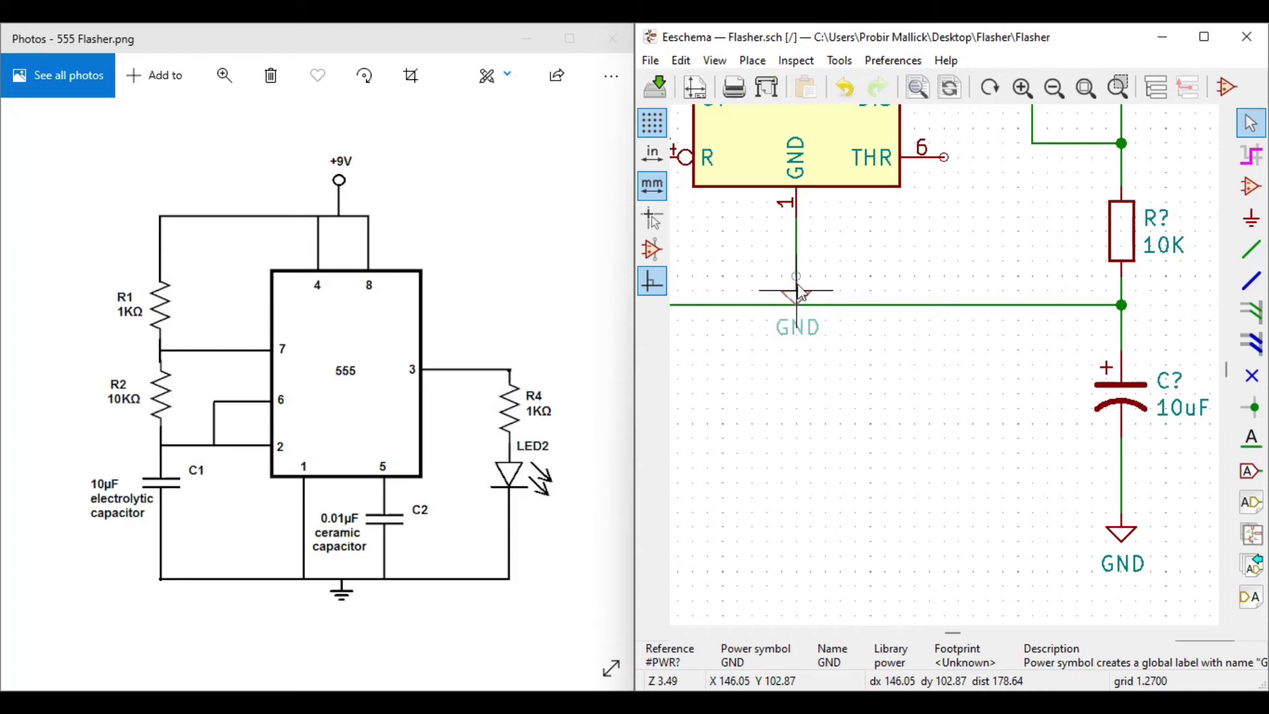
Step: Delete the wire between the timer's GND pin 1 and its GND symbol
{"action": "left_click", "coordinate": [797, 253]}
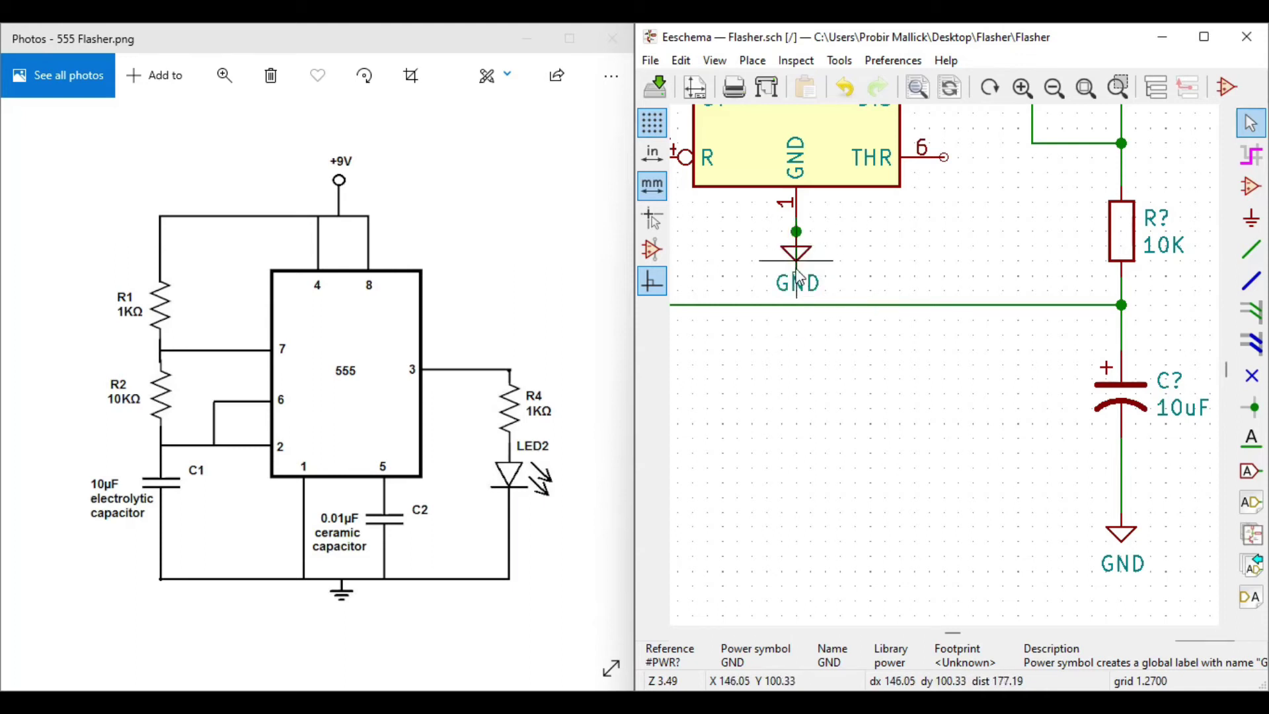
{"action": "key", "text": "ctrl+z"}
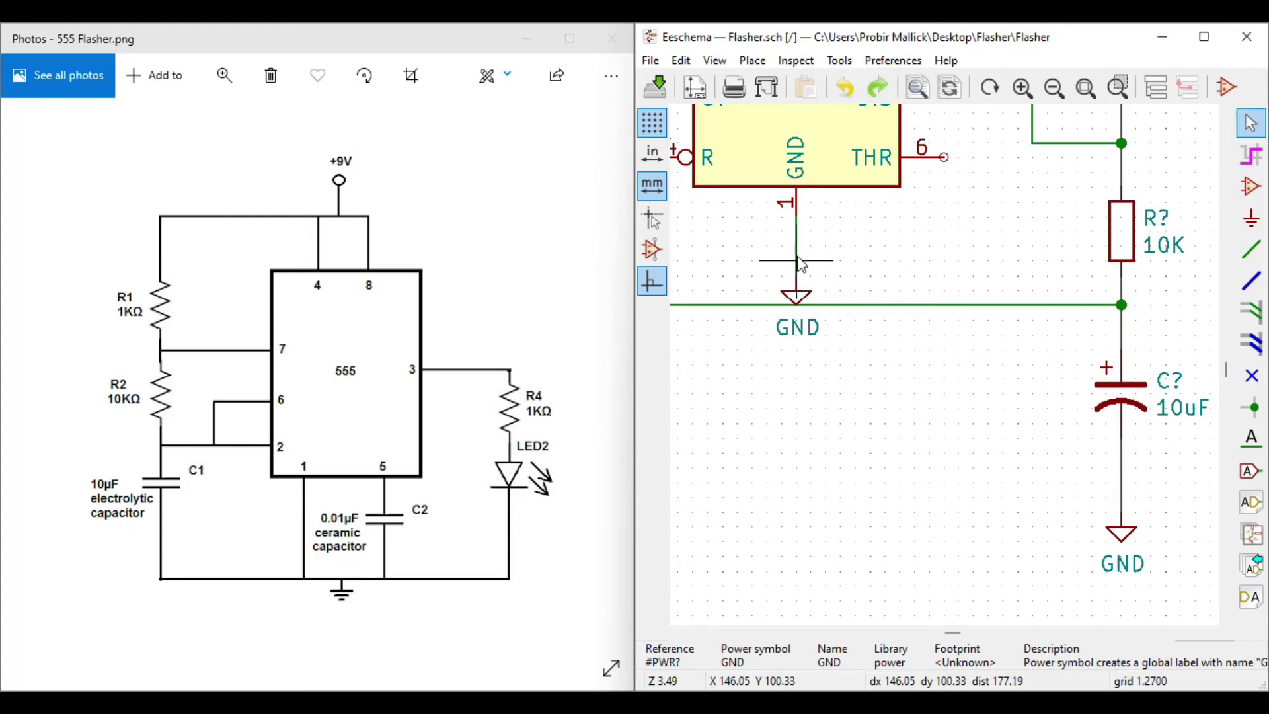
{"action": "right_click", "coordinate": [802, 262]}
{"action": "left_click", "coordinate": [834, 270]}
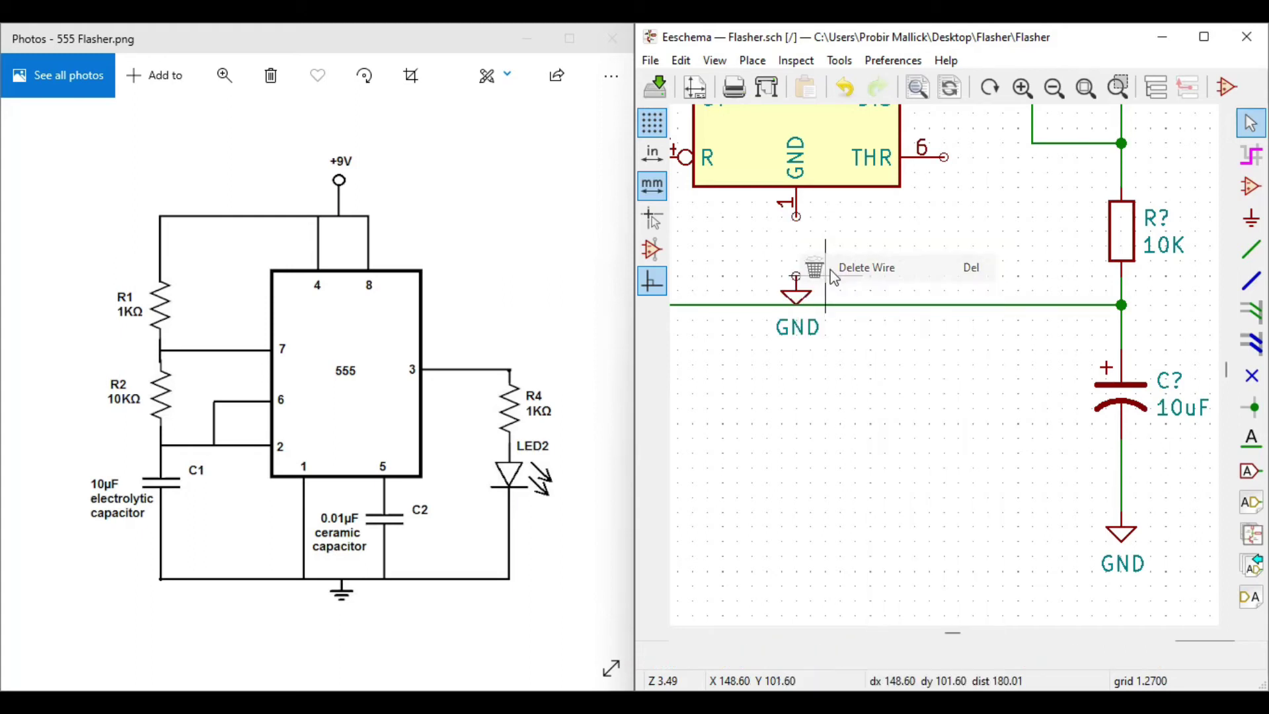
Step: Move the timer's GND symbol closer to pin 1, at about X 146, Y 99.1 mm, and wire it to the pin again
{"action": "left_click", "coordinate": [801, 295]}
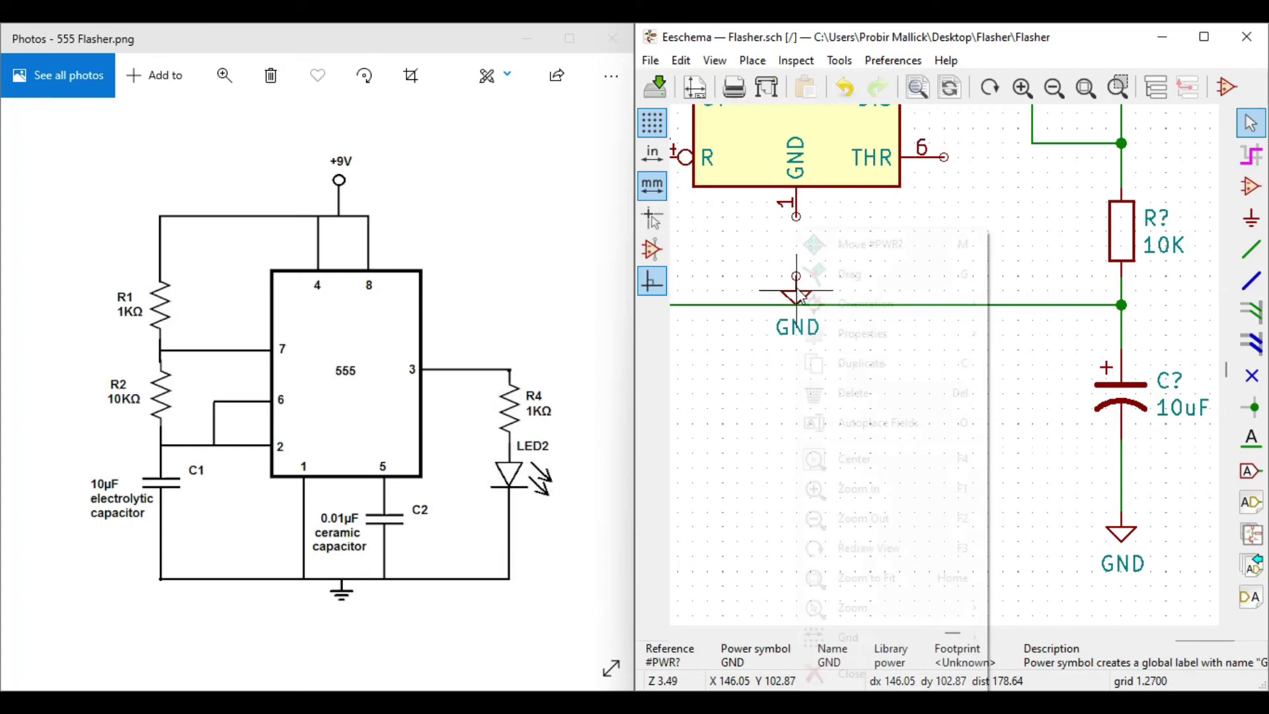
{"action": "right_click", "coordinate": [800, 294]}
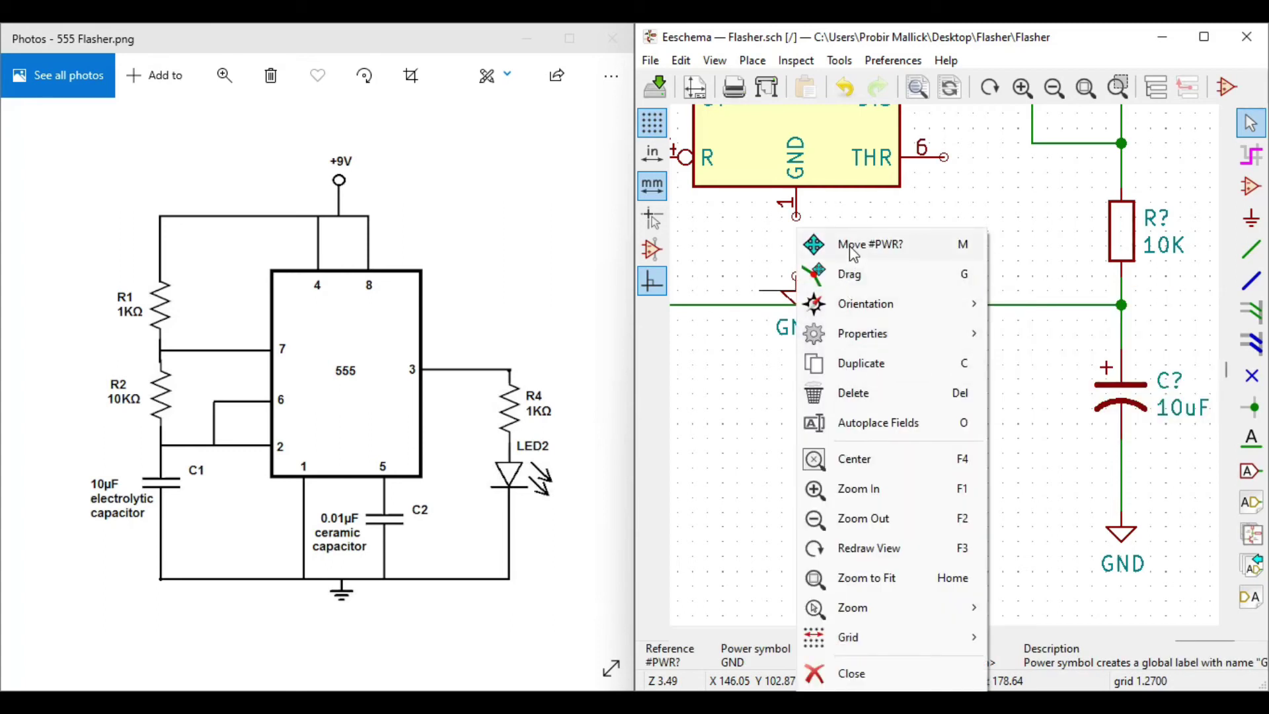
{"action": "left_click", "coordinate": [853, 271]}
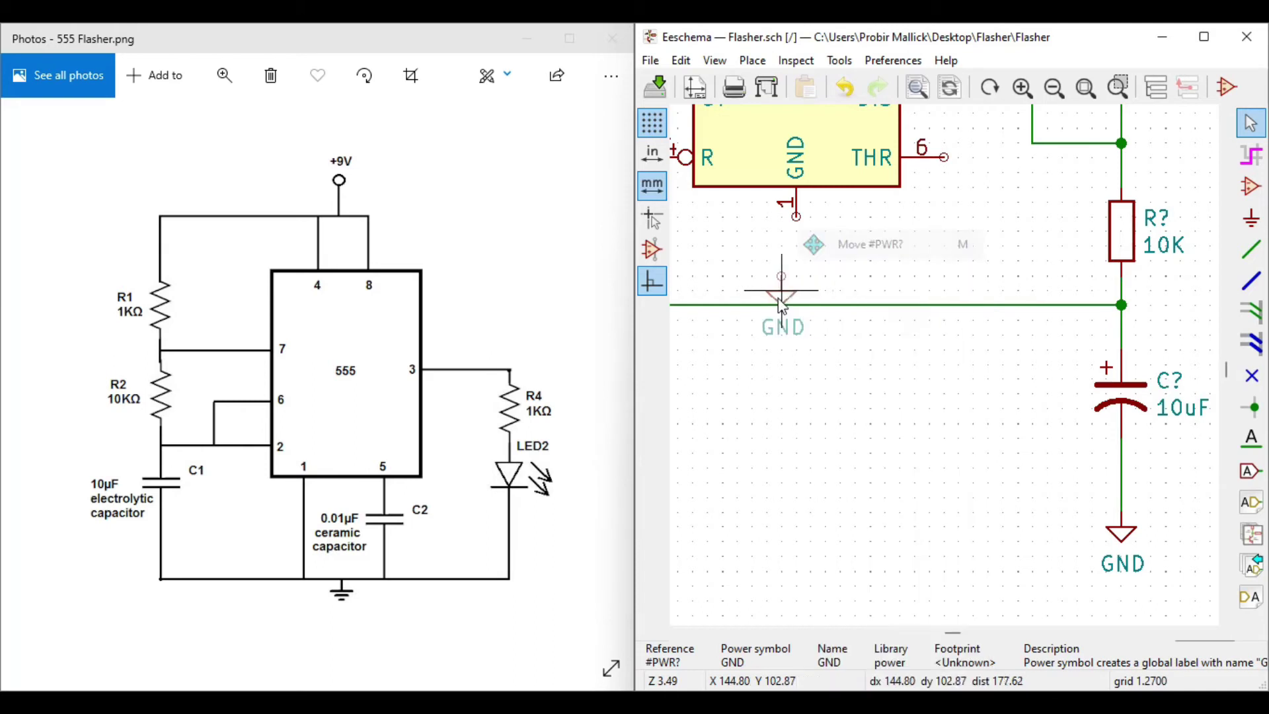
{"action": "left_click", "coordinate": [798, 265]}
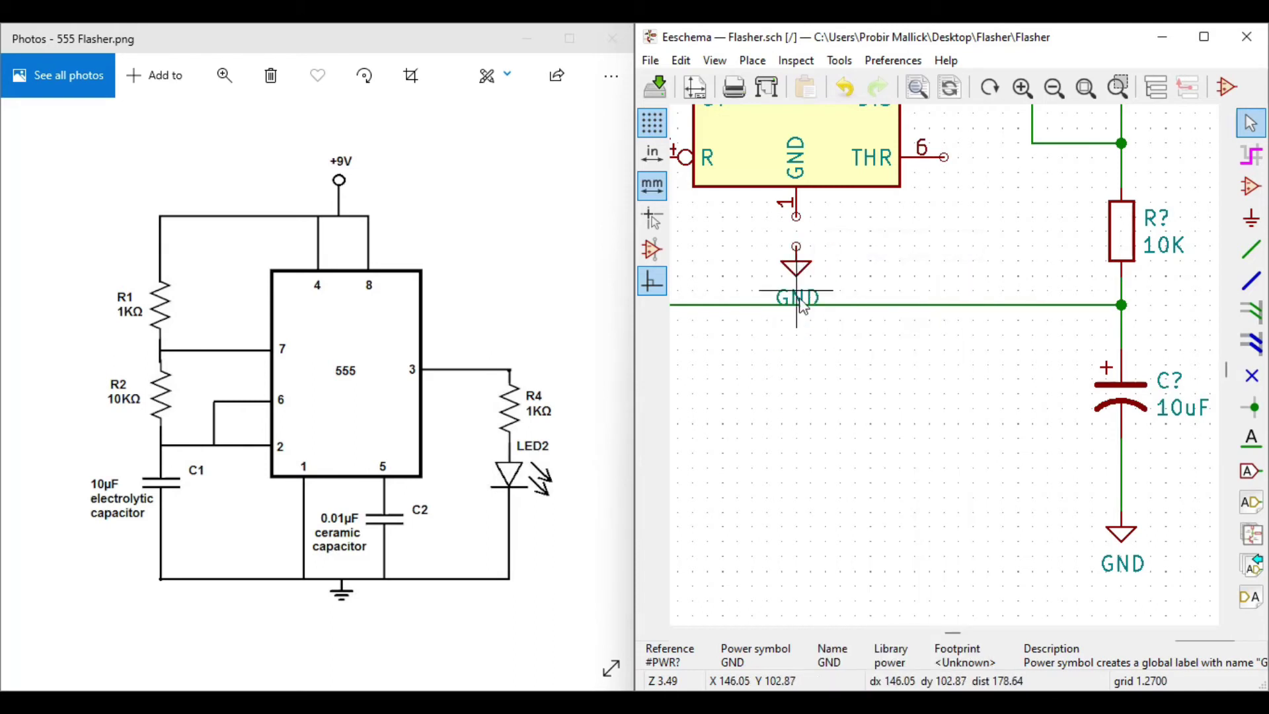
{"action": "key", "text": "Escape"}
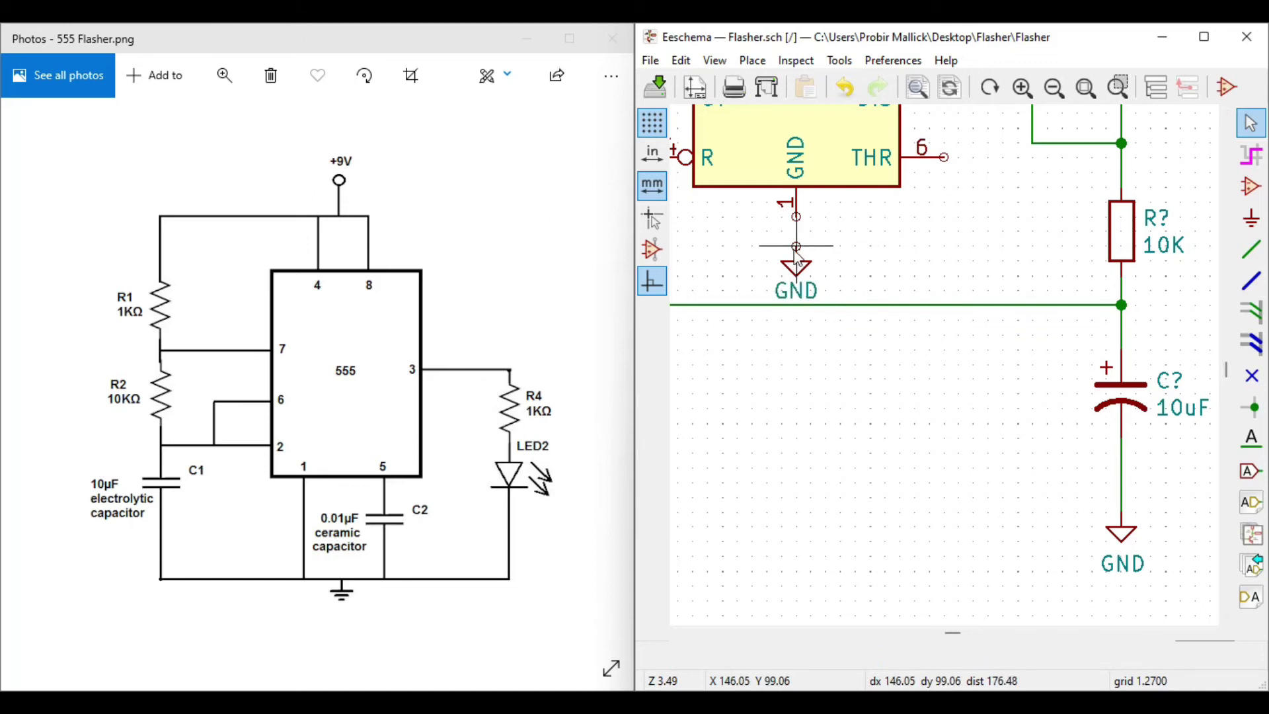
{"action": "key", "text": "w"}
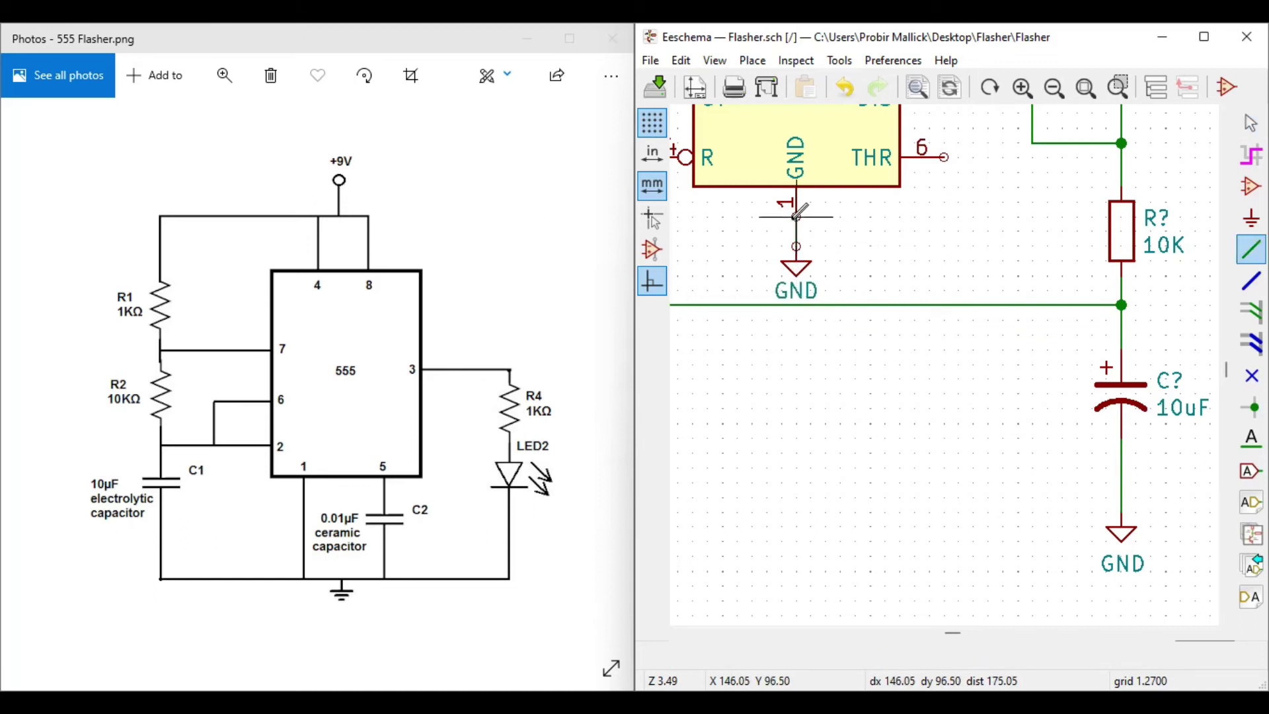
{"action": "scroll", "coordinate": [947, 362], "scroll_direction": "down", "scroll_amount": 1}
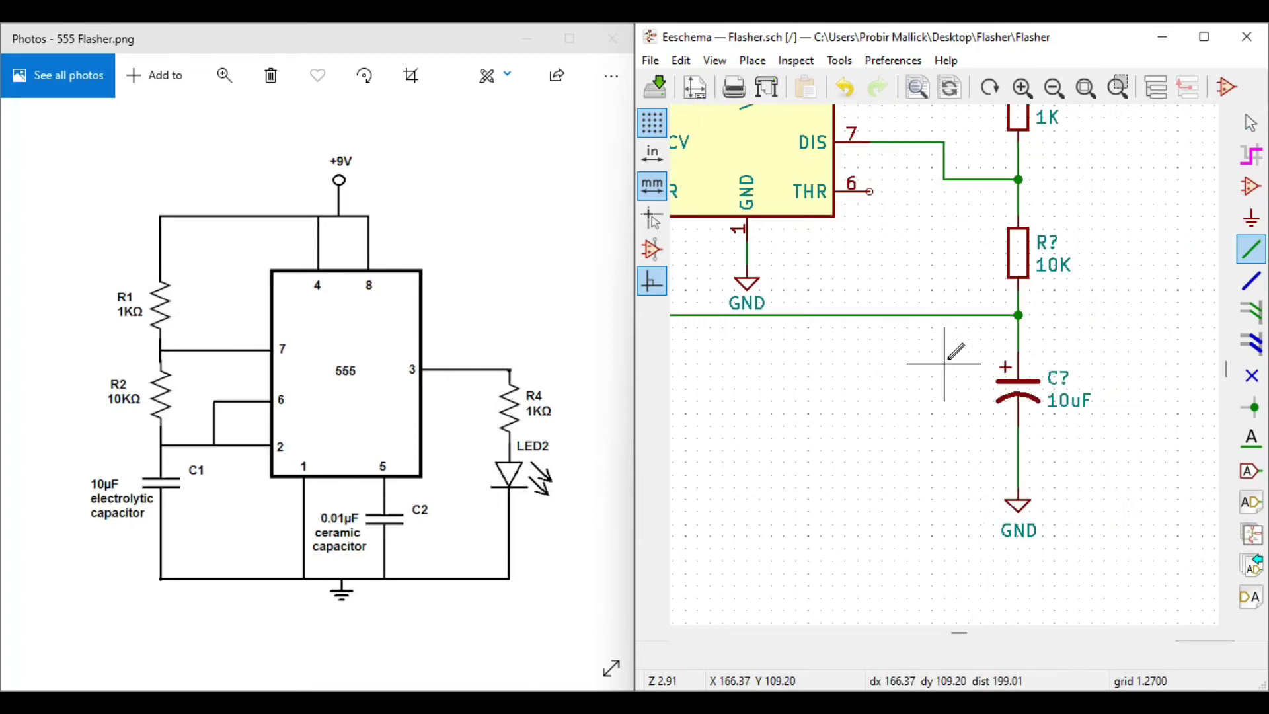
Step: Wire THR pin 6 down to the horizontal wire that joins TR pin 2 with the 10K resistor and 10uF capacitor
{"action": "left_click", "coordinate": [870, 191]}
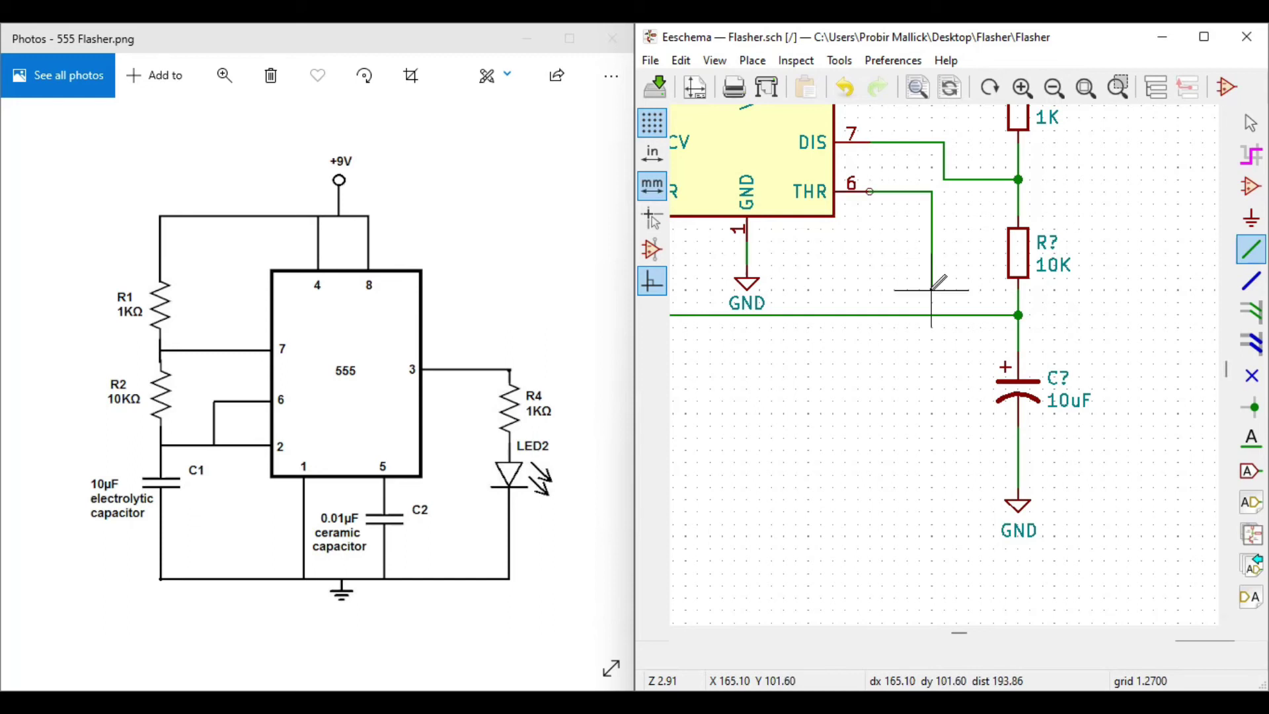
{"action": "left_click", "coordinate": [908, 315]}
{"action": "scroll", "coordinate": [971, 339], "scroll_direction": "down", "scroll_amount": 1}
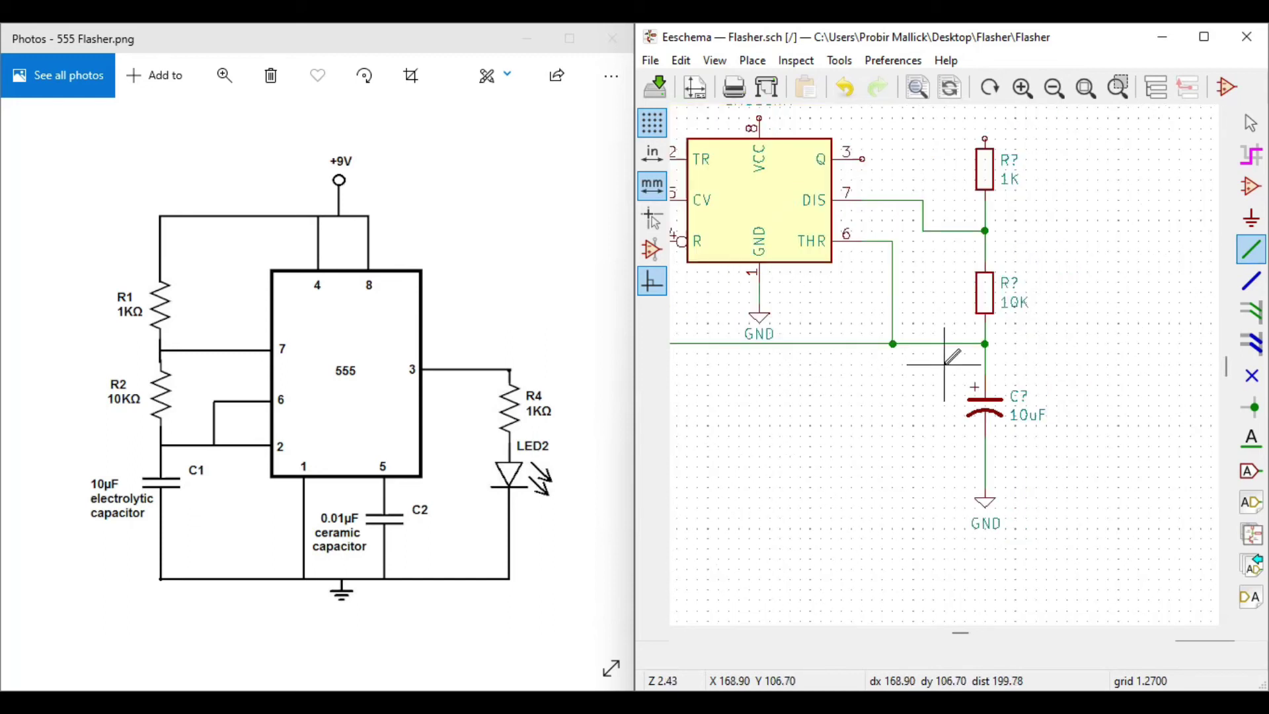
{"action": "scroll", "coordinate": [945, 364], "scroll_direction": "down", "scroll_amount": 1}
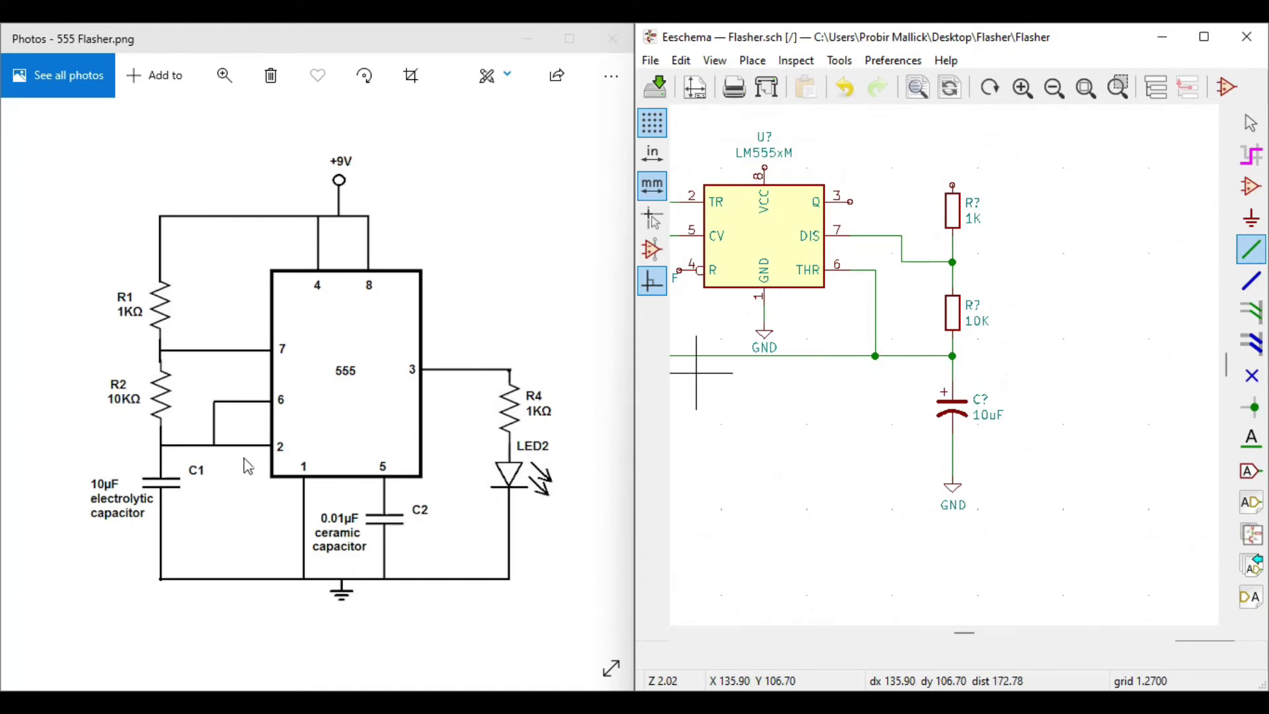
{"action": "scroll", "coordinate": [767, 350], "scroll_direction": "down", "scroll_amount": 1}
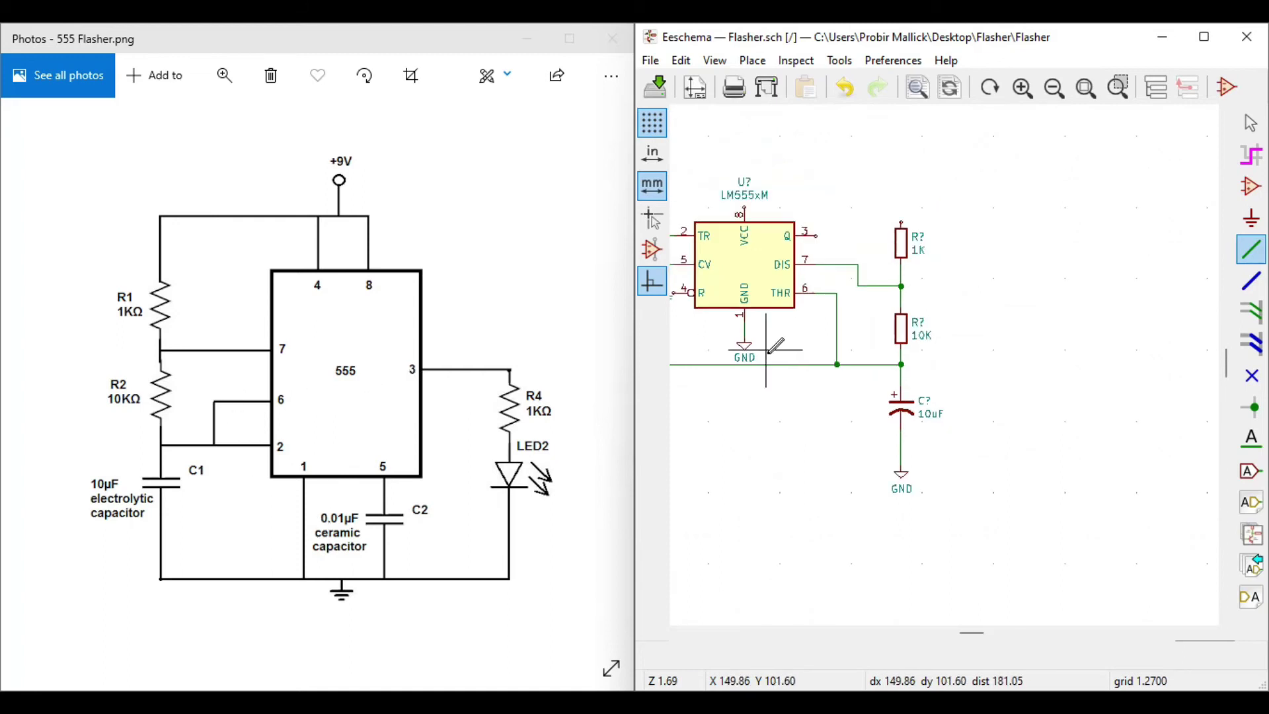
{"action": "scroll", "coordinate": [889, 343], "scroll_direction": "down", "scroll_amount": 1}
{"action": "scroll", "coordinate": [886, 320], "scroll_direction": "up", "scroll_amount": 5}
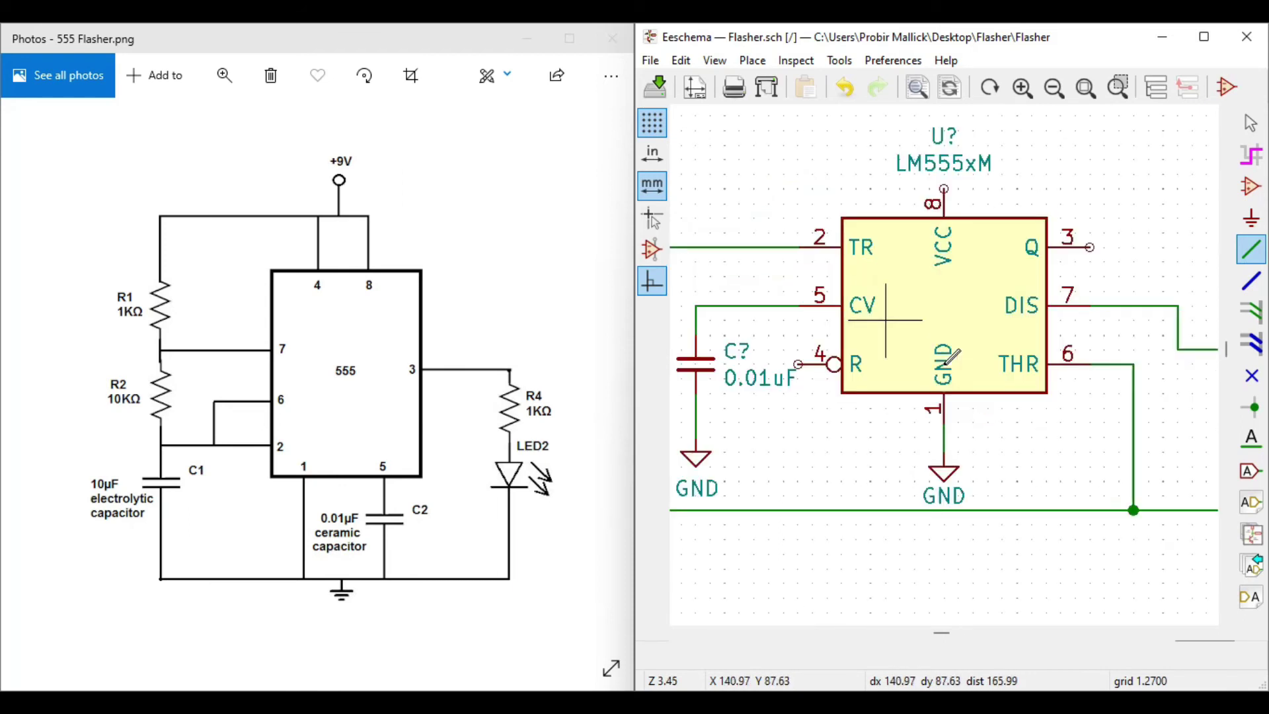
{"action": "scroll", "coordinate": [946, 364], "scroll_direction": "down", "scroll_amount": 1}
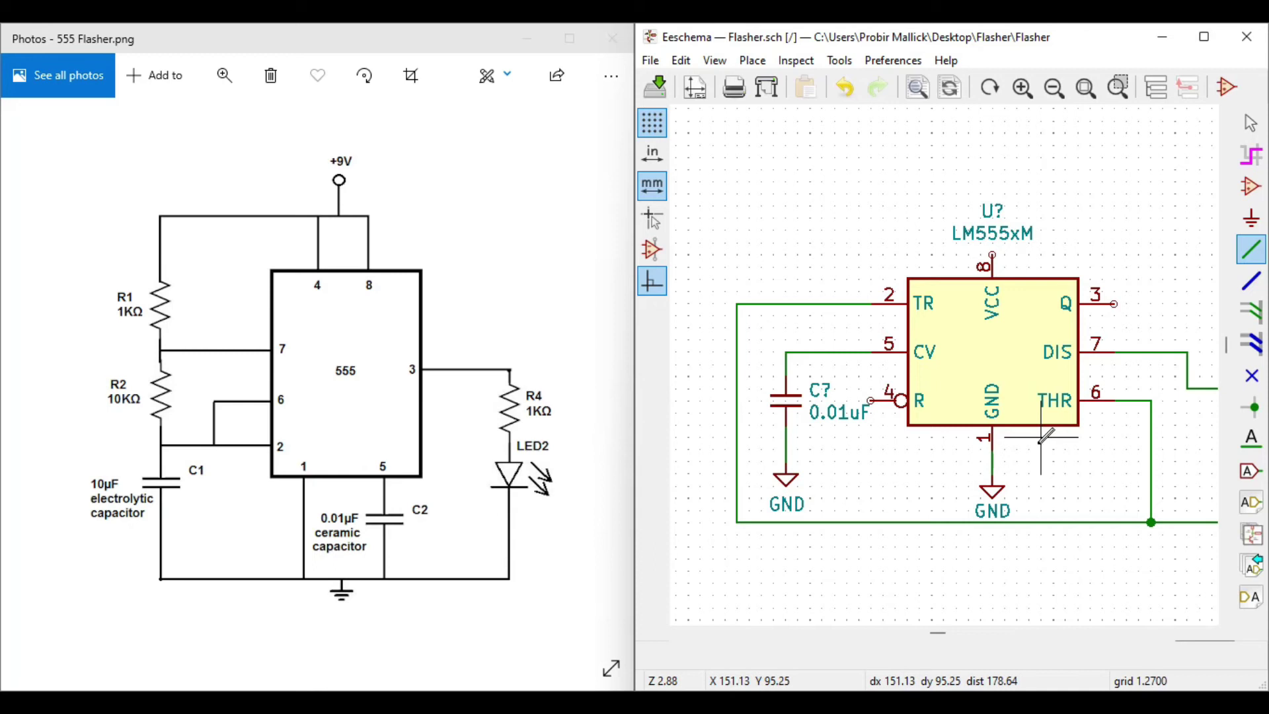
Step: Wire the timer's R pin 4 up past TR and CV and over the timer to VCC pin 8
{"action": "scroll", "coordinate": [995, 440], "scroll_direction": "down", "scroll_amount": 1}
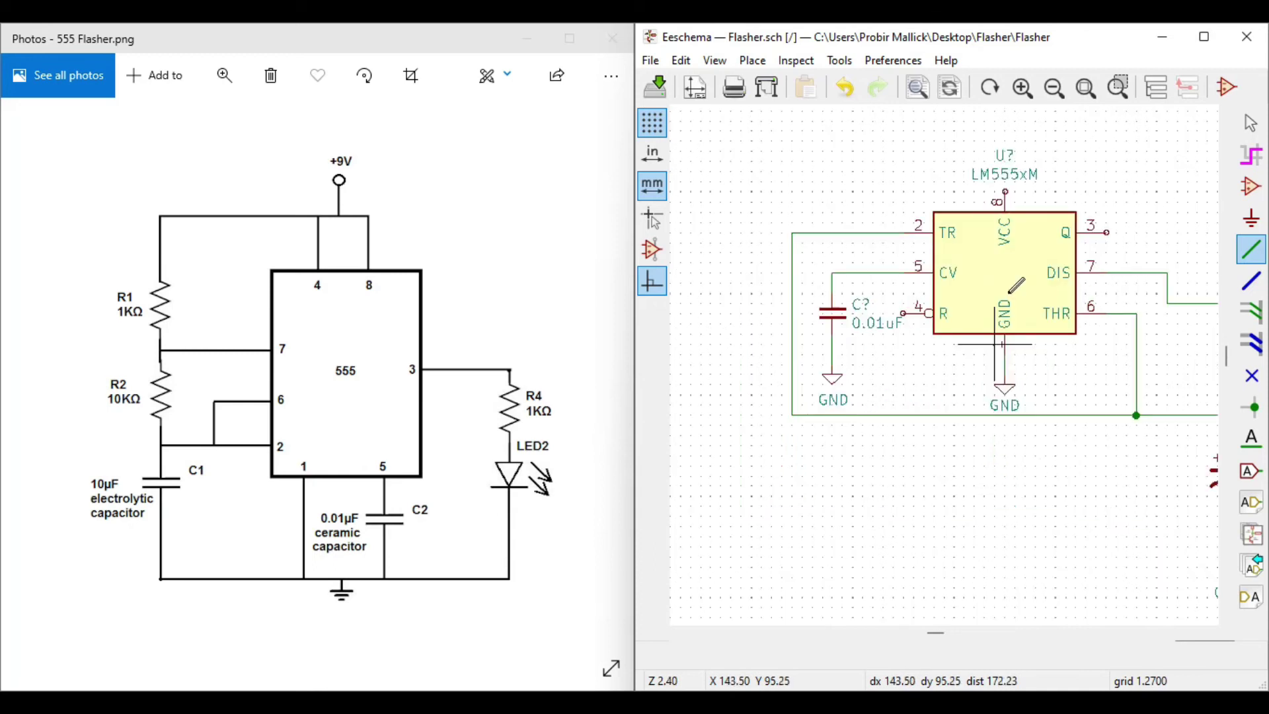
{"action": "scroll", "coordinate": [995, 344], "scroll_direction": "up", "scroll_amount": 1}
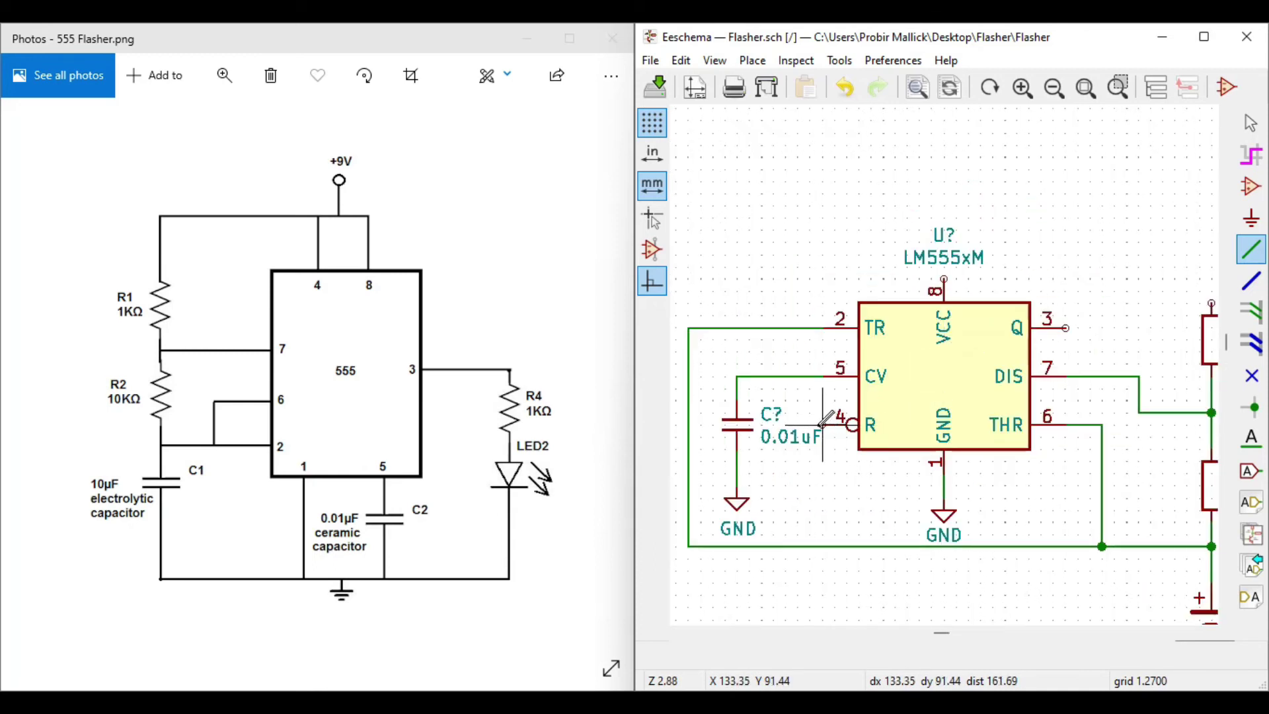
{"action": "left_click", "coordinate": [823, 425]}
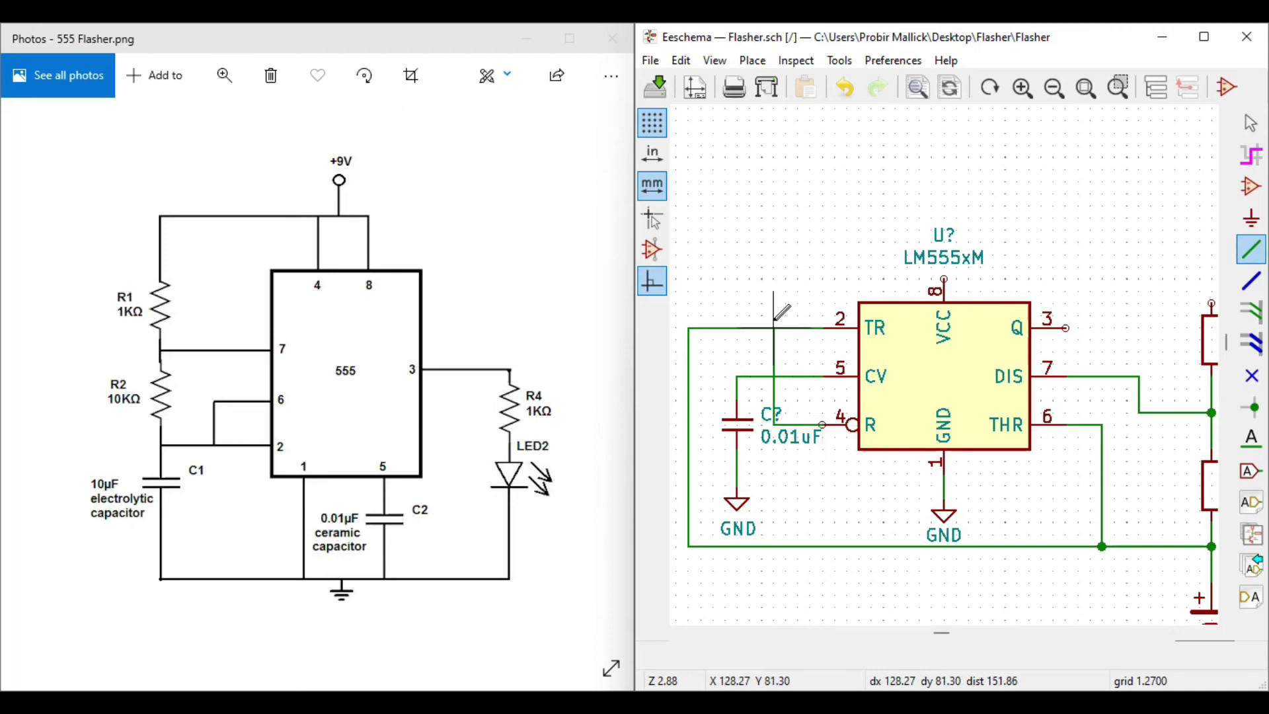
{"action": "left_click", "coordinate": [773, 267]}
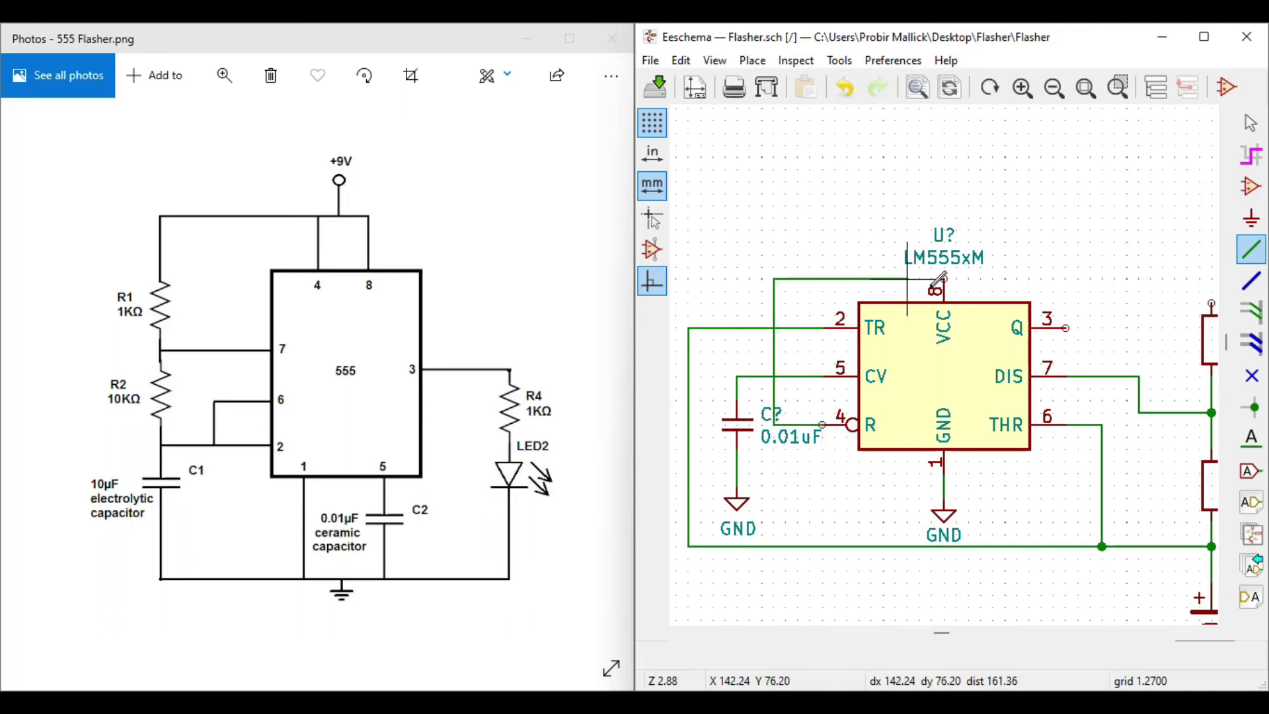
{"action": "double_click", "coordinate": [944, 255]}
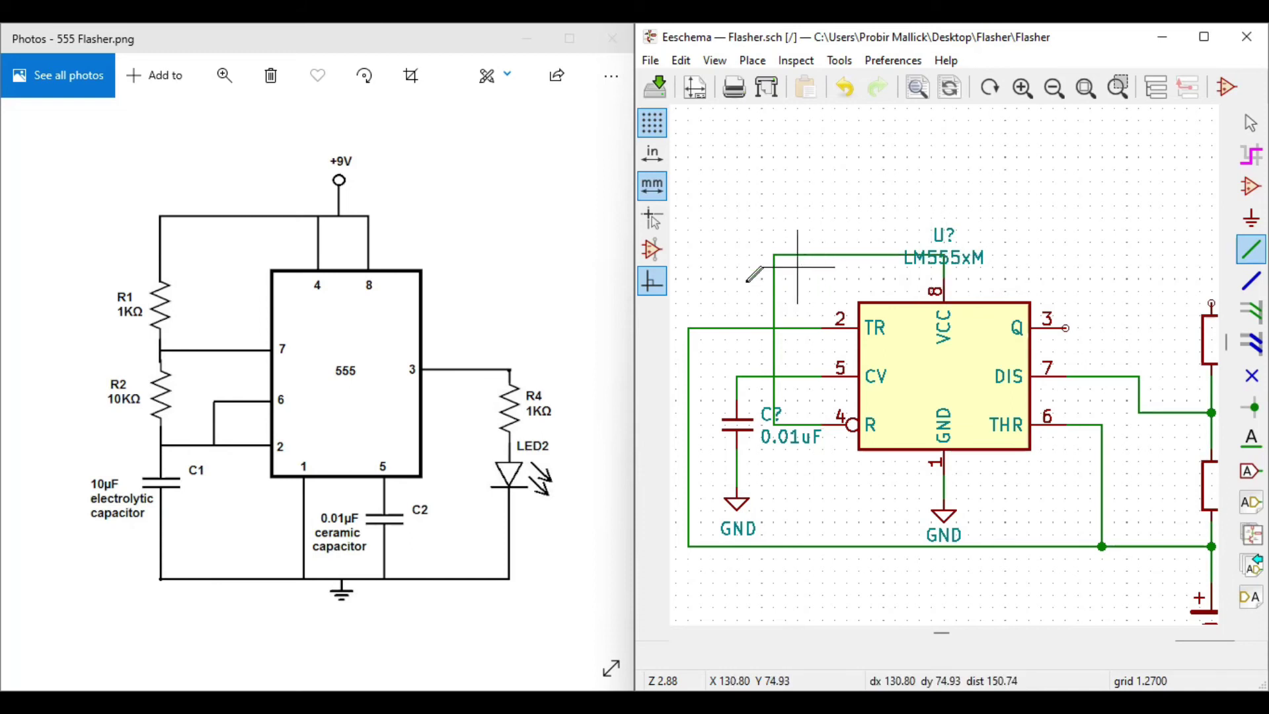
Step: Place a VCC power symbol at about X 134.6, Y 71.1 mm and wire it down to the wire joining pins 4 and 8
{"action": "left_click", "coordinate": [1251, 218]}
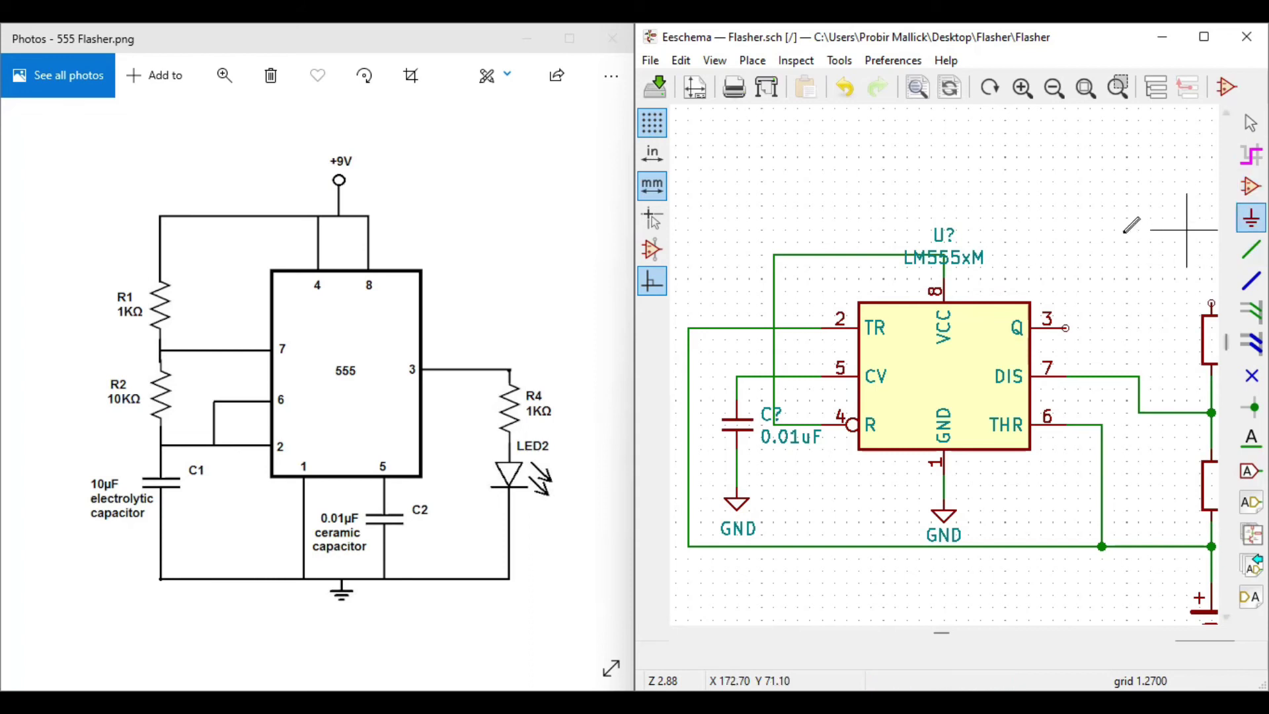
{"action": "left_click", "coordinate": [1114, 230]}
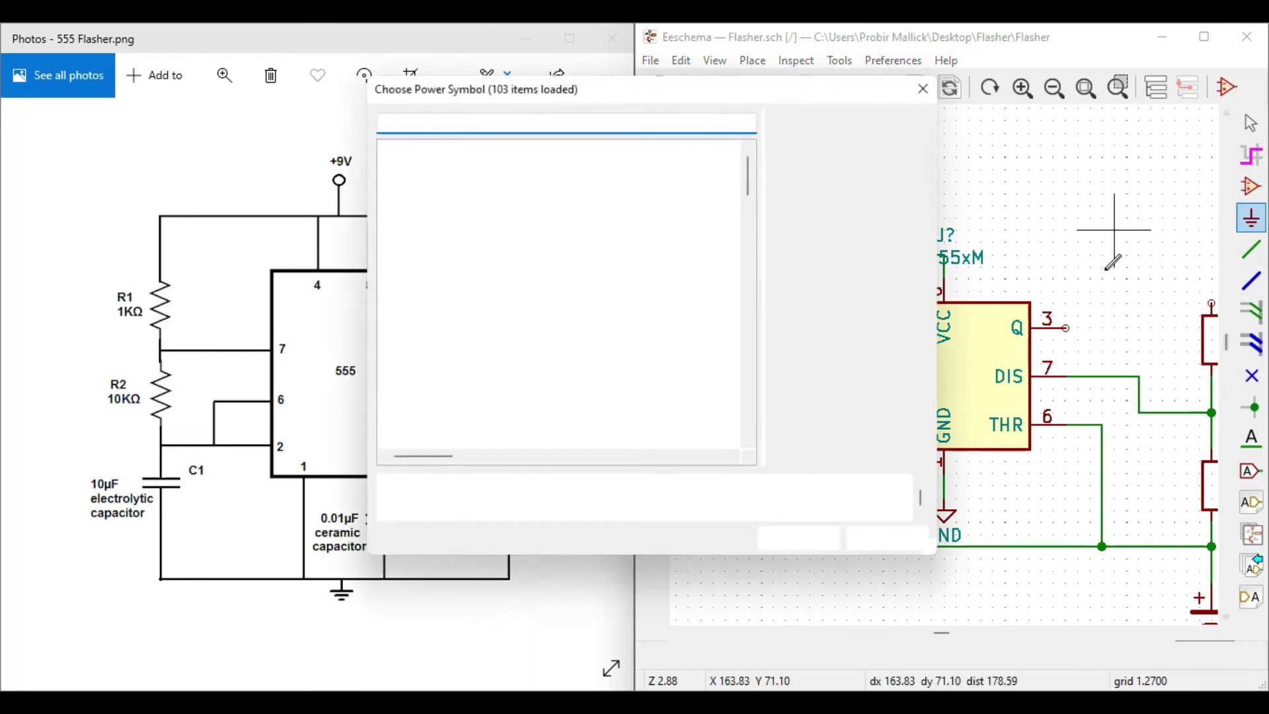
{"action": "type", "text": "vc"}
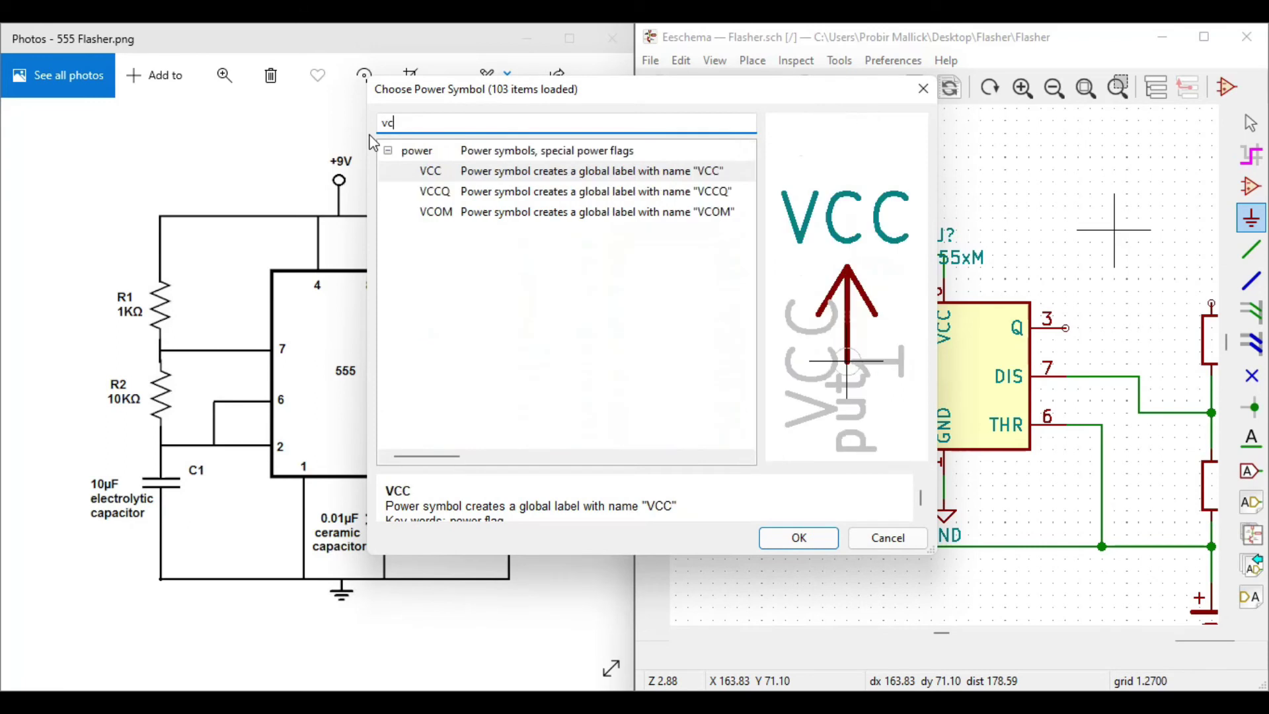
{"action": "type", "text": "c"}
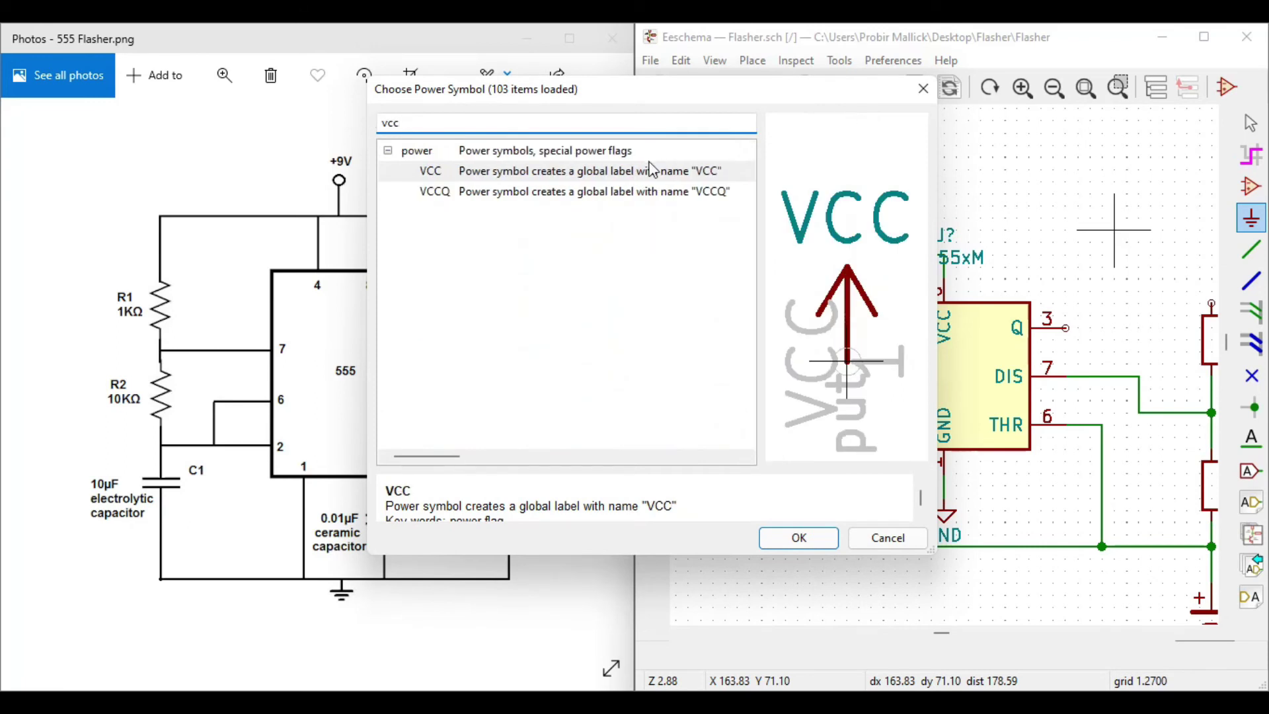
{"action": "left_click", "coordinate": [634, 178]}
{"action": "left_click", "coordinate": [823, 539]}
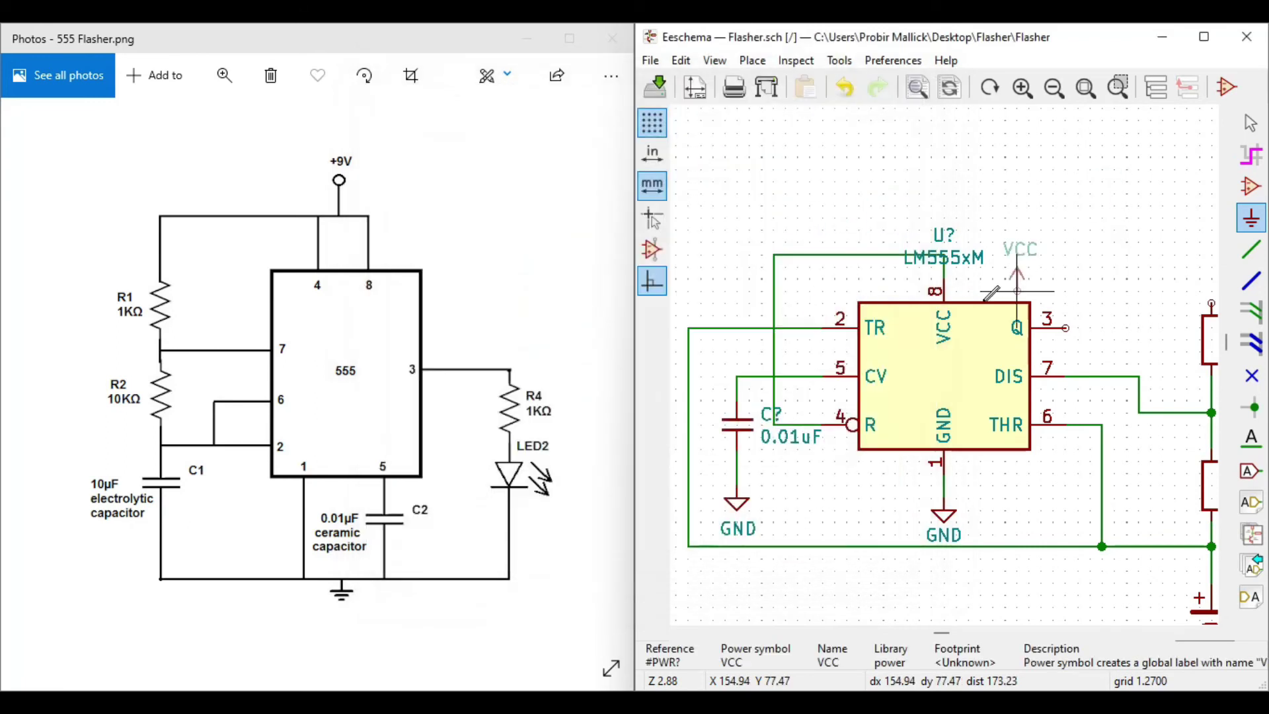
{"action": "left_click", "coordinate": [834, 229]}
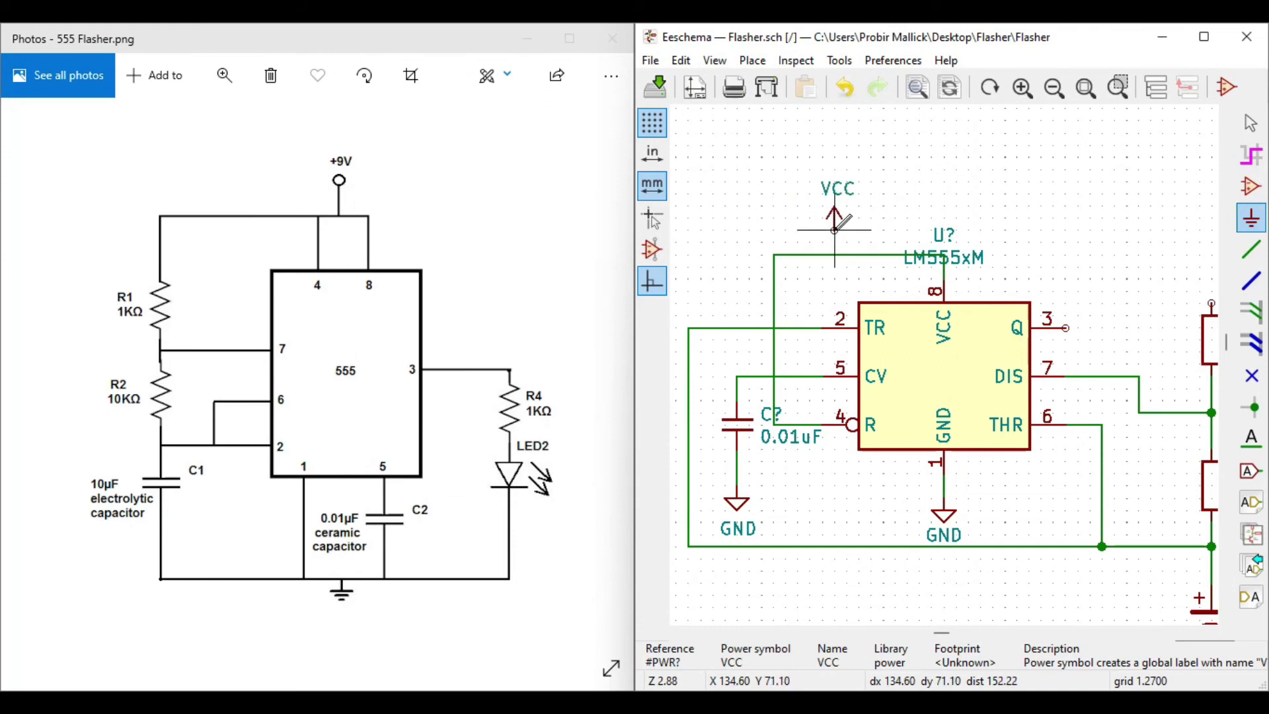
{"action": "key", "text": "w"}
{"action": "left_click", "coordinate": [835, 254]}
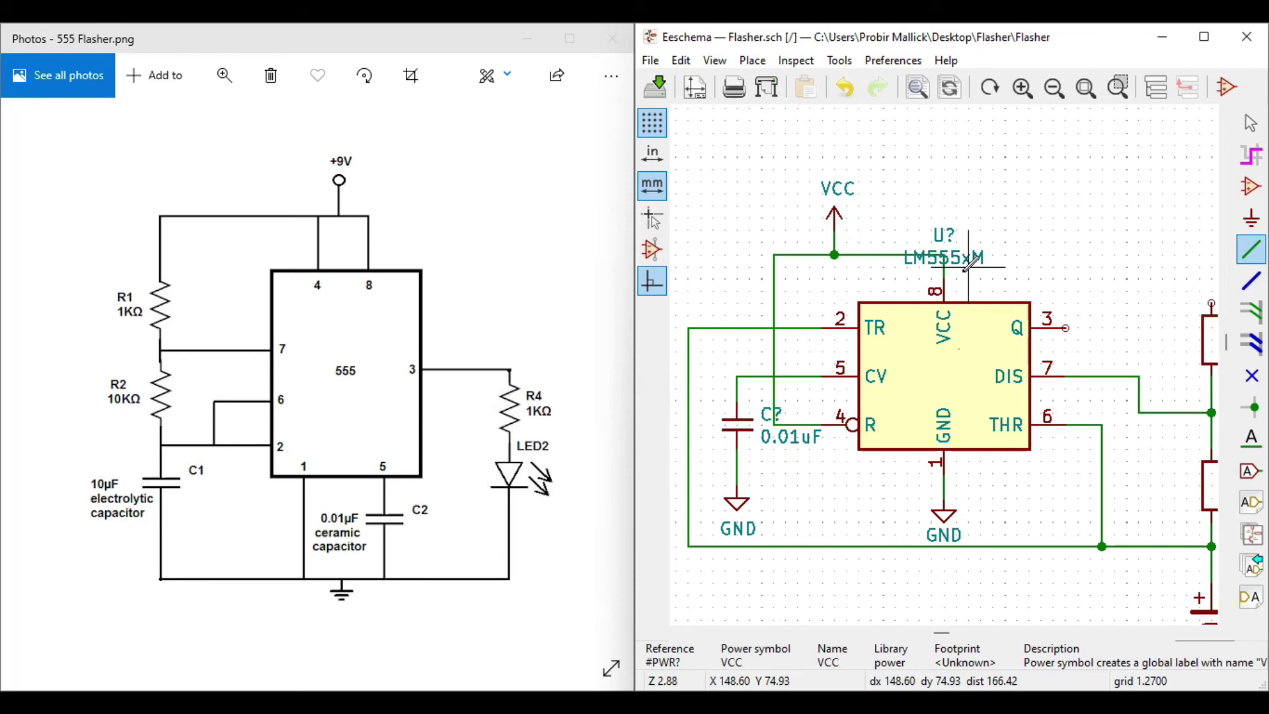
Step: Move the LM555xM value text off the VCC wire into the middle of the timer body
{"action": "scroll", "coordinate": [969, 265], "scroll_direction": "down", "scroll_amount": 2}
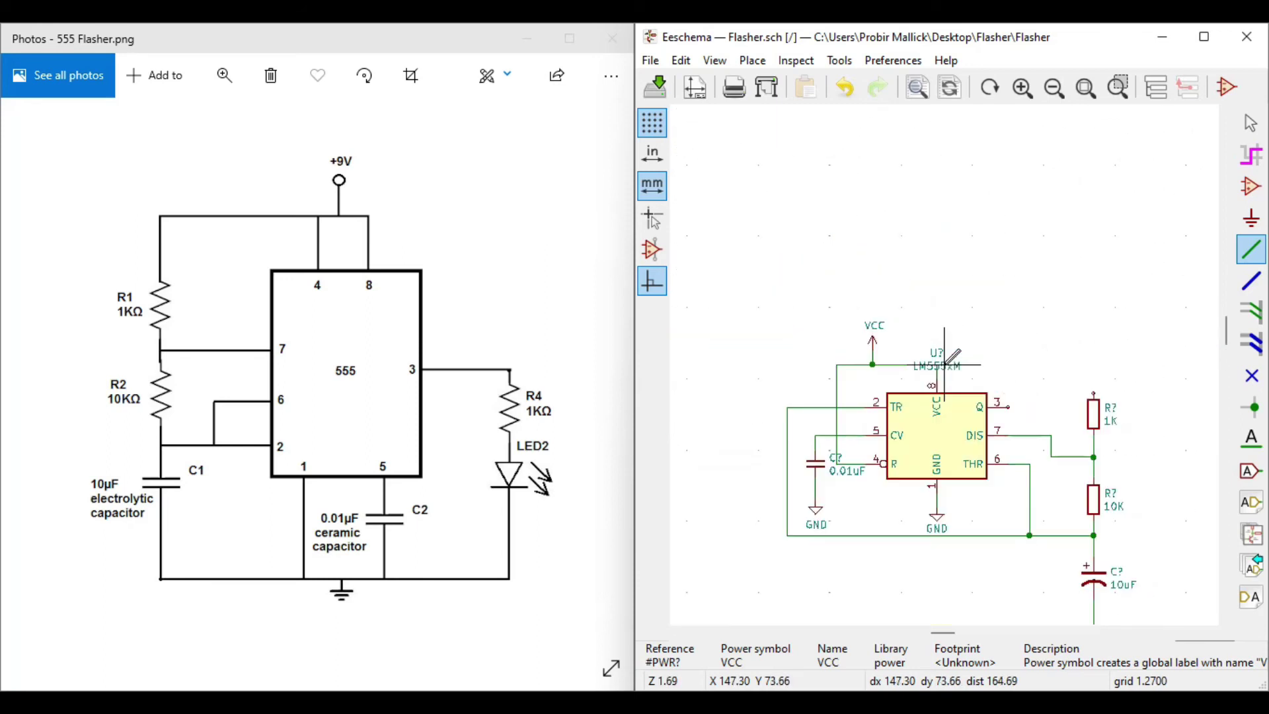
{"action": "scroll", "coordinate": [945, 362], "scroll_direction": "up", "scroll_amount": 1}
{"action": "scroll", "coordinate": [945, 362], "scroll_direction": "up", "scroll_amount": 5}
{"action": "scroll", "coordinate": [927, 354], "scroll_direction": "down", "scroll_amount": 2}
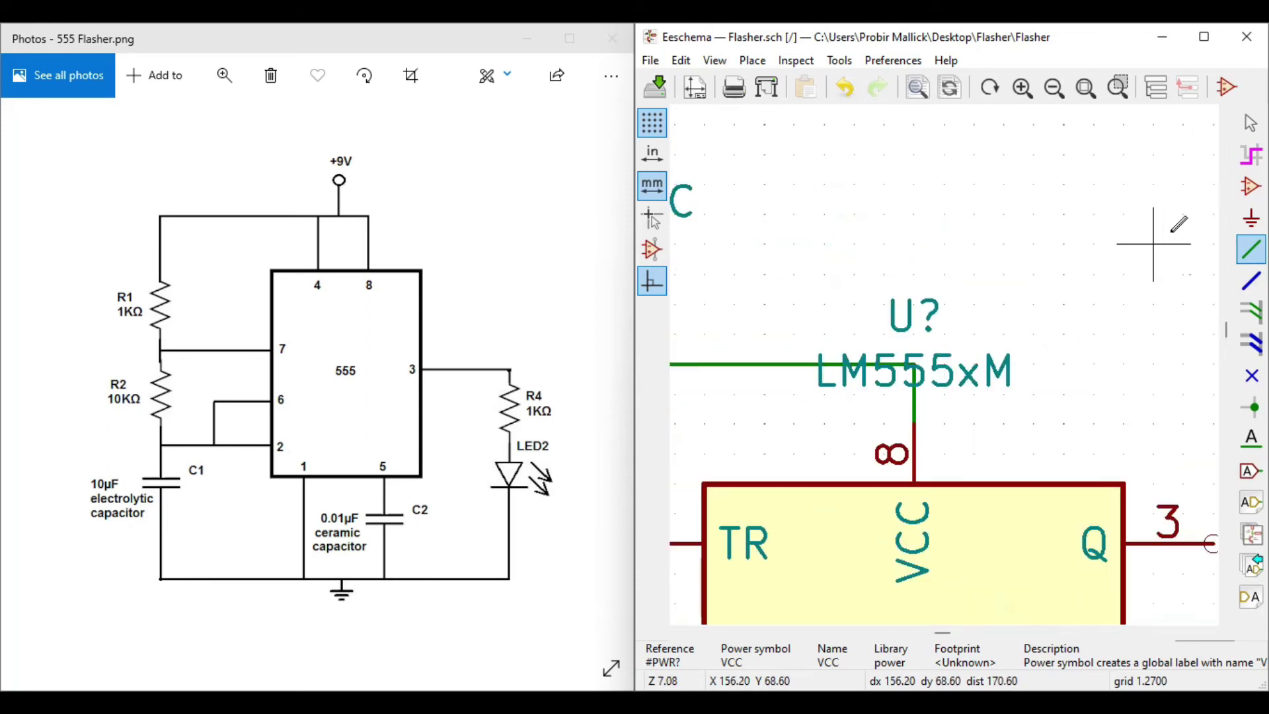
{"action": "left_click", "coordinate": [1246, 131]}
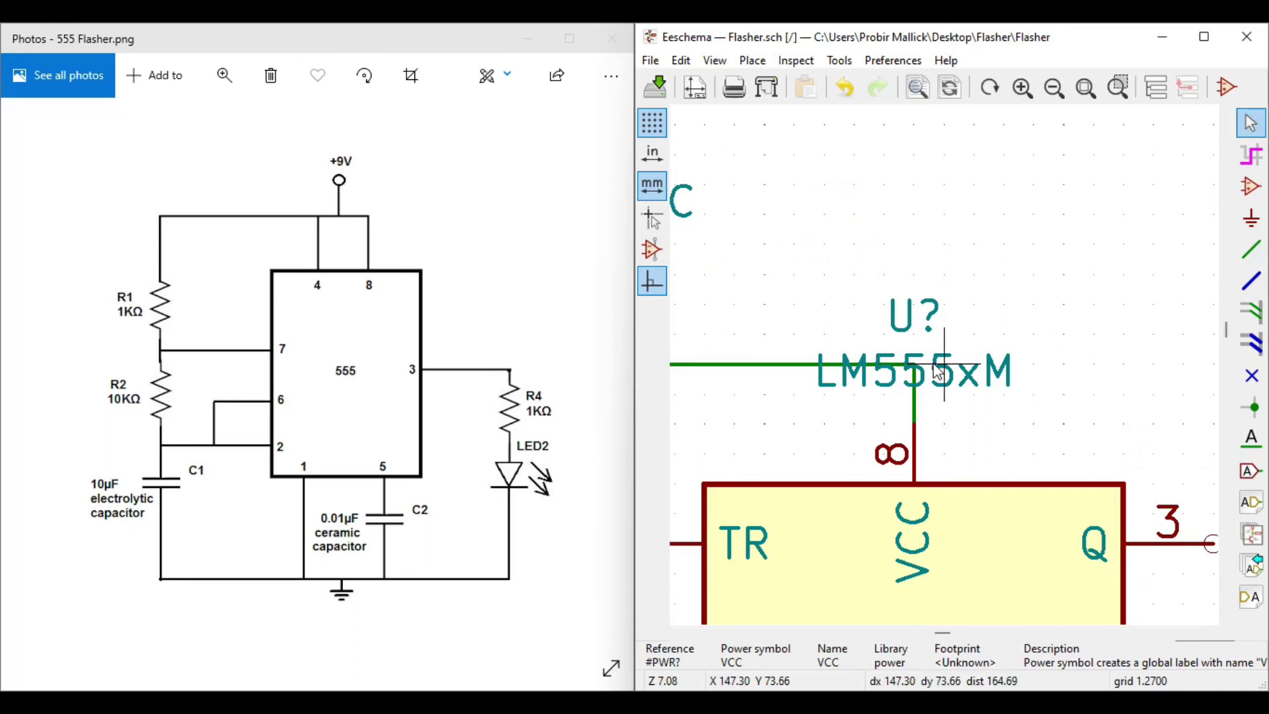
{"action": "key", "text": "m"}
{"action": "scroll", "coordinate": [917, 429], "scroll_direction": "down", "scroll_amount": 1}
{"action": "middle_click_drag", "start_coordinate": [926, 561], "coordinate": [854, 292]}
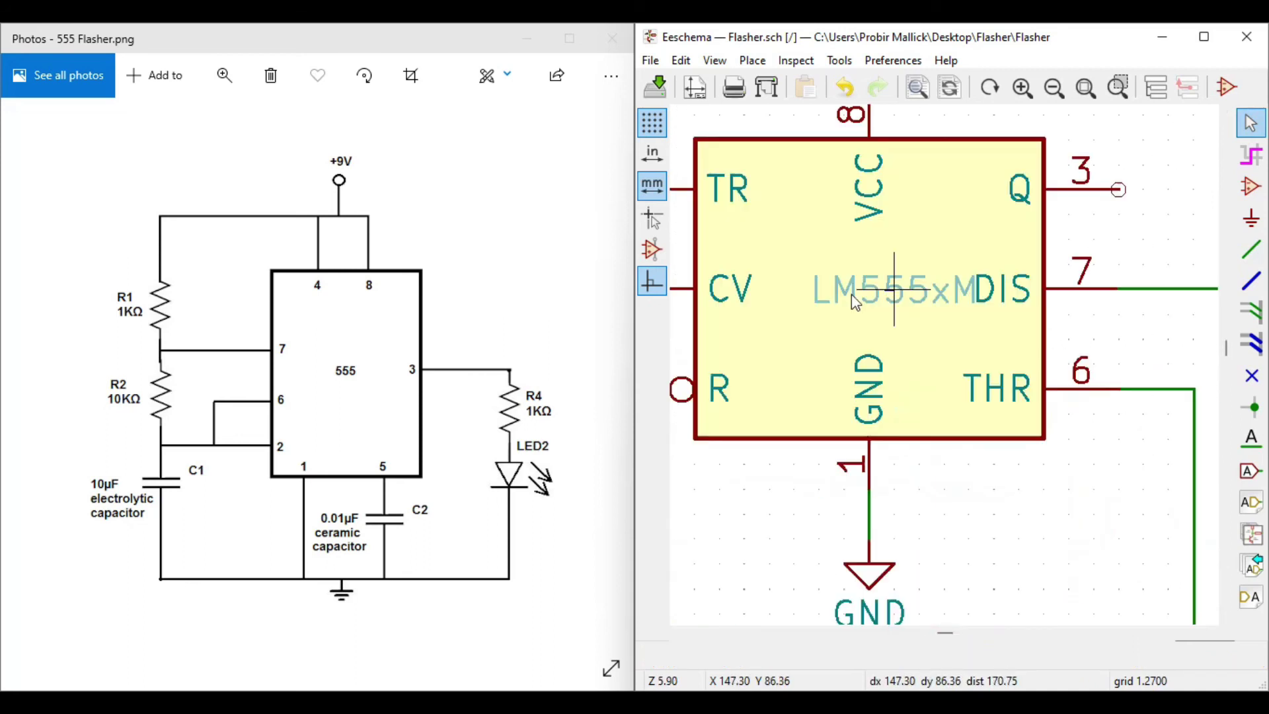
{"action": "left_click", "coordinate": [888, 295]}
Step: Move the timer's U? reference text below the body, beside pin 1, at about X 150, Y 96.5 mm
{"action": "scroll", "coordinate": [888, 295], "scroll_direction": "down", "scroll_amount": 1}
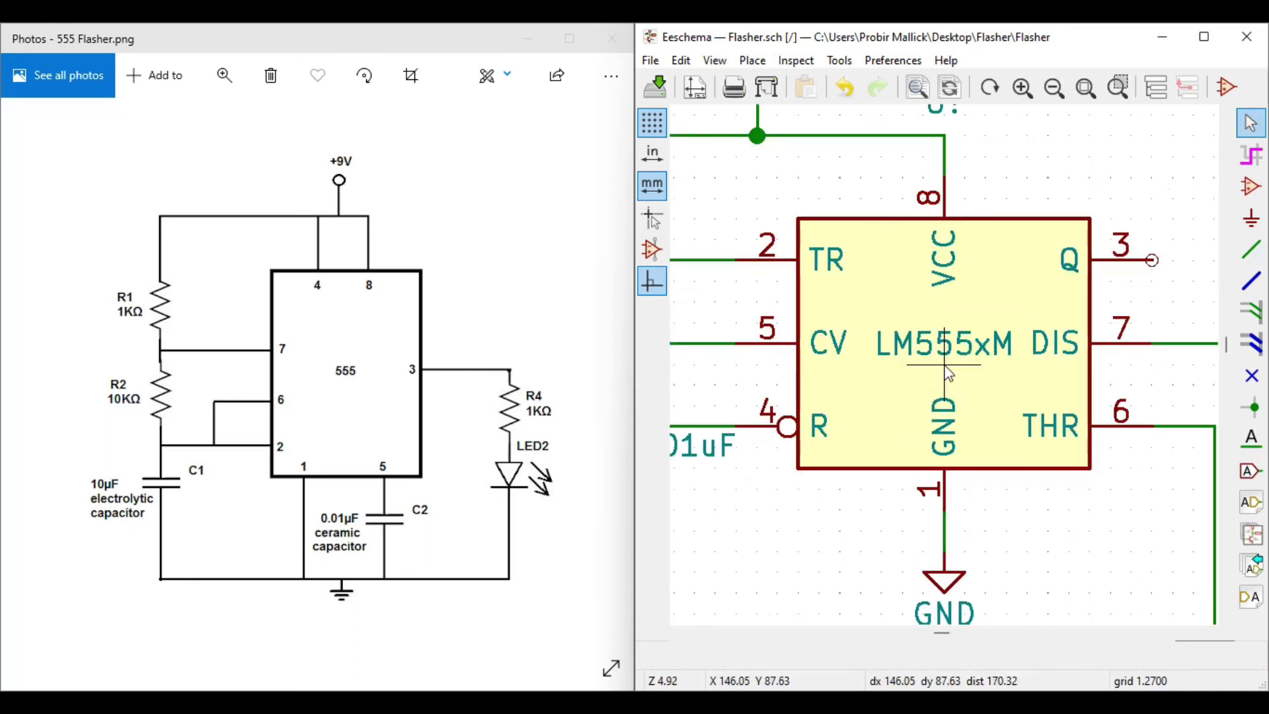
{"action": "scroll", "coordinate": [904, 304], "scroll_direction": "down", "scroll_amount": 1}
{"action": "key", "text": "m"}
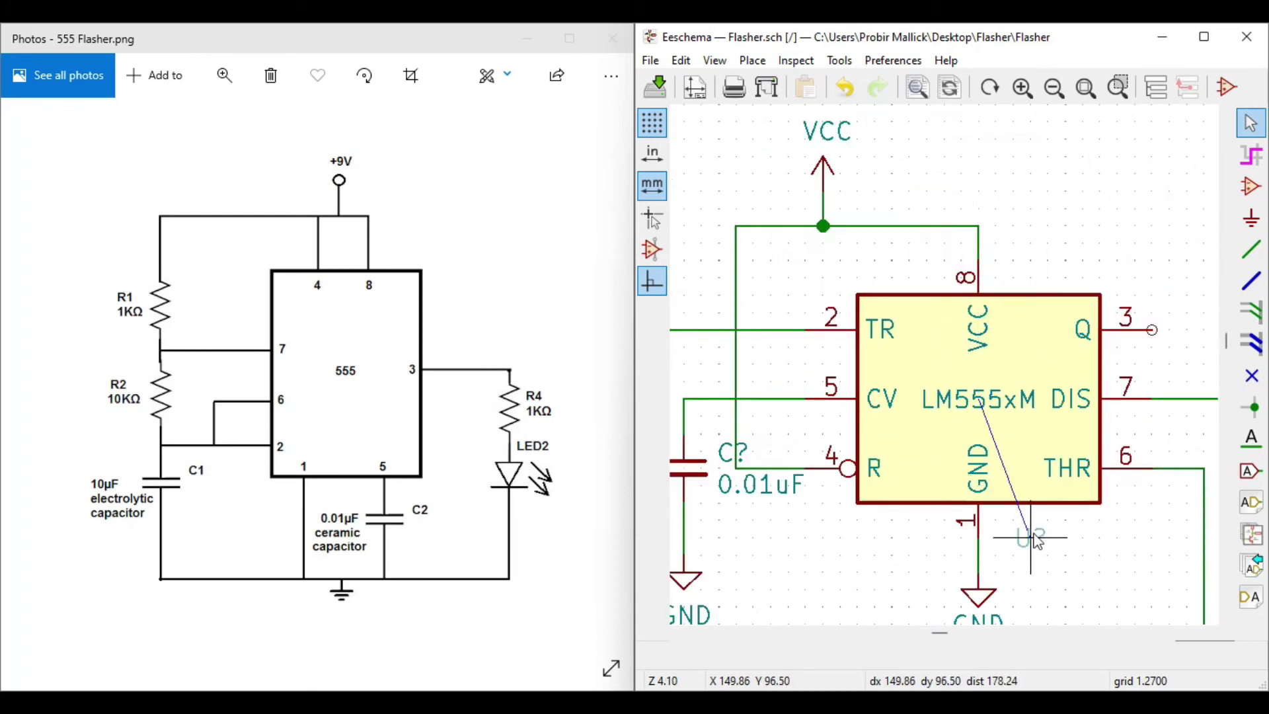
{"action": "left_click", "coordinate": [1039, 541]}
{"action": "scroll", "coordinate": [1020, 415], "scroll_direction": "down", "scroll_amount": 5}
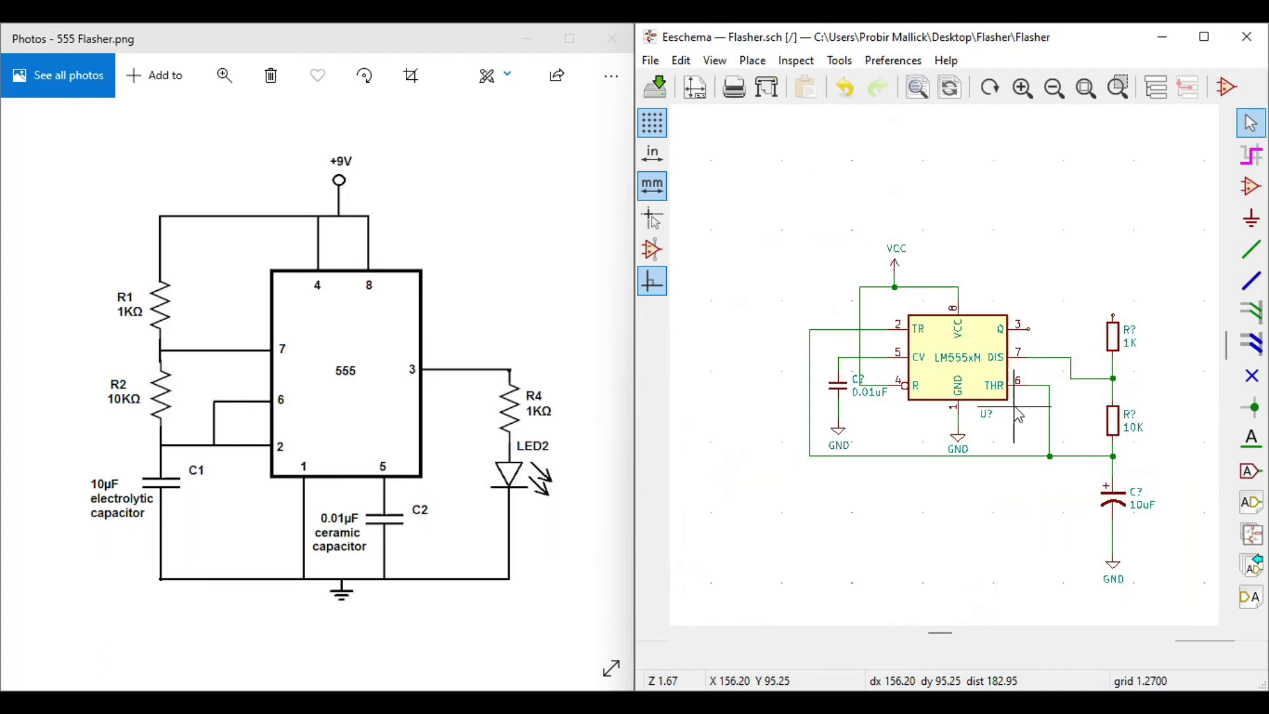
Step: Wire the upper end of the 1K resistor across to the corner of the VCC wire above the timer's pin 8
{"action": "scroll", "coordinate": [1020, 415], "scroll_direction": "up", "scroll_amount": 1}
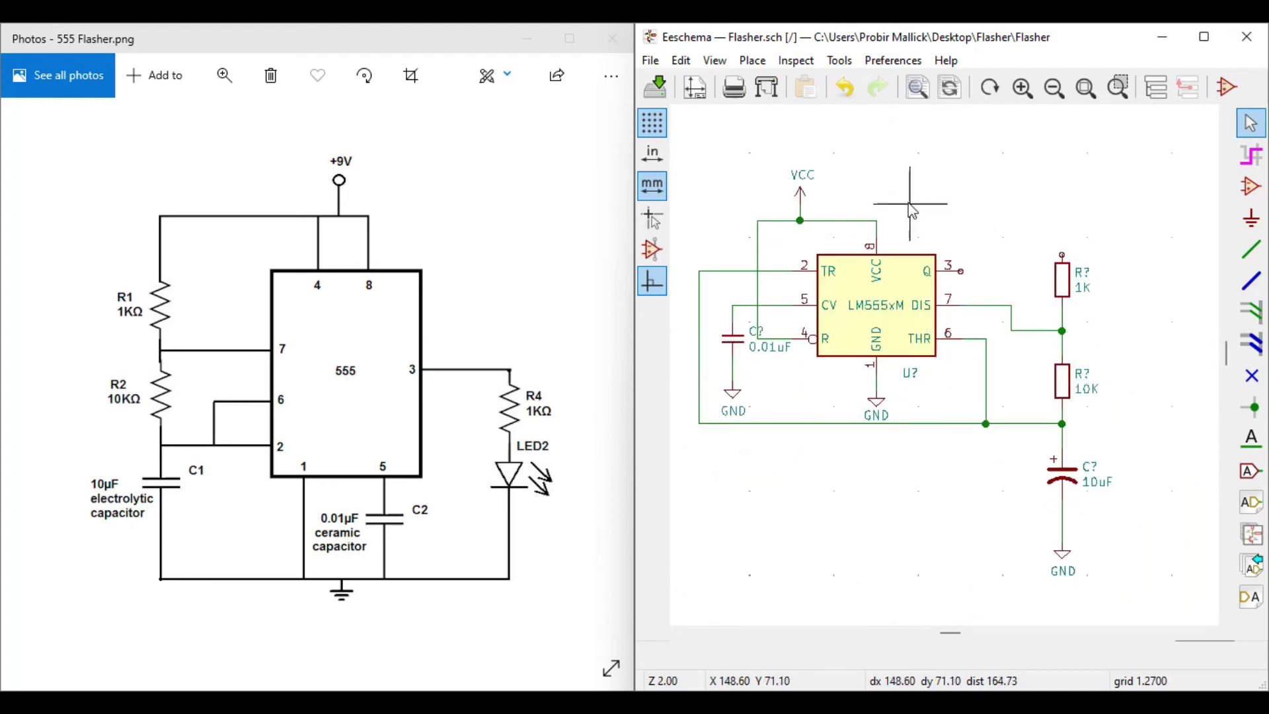
{"action": "left_click", "coordinate": [1252, 250]}
{"action": "scroll", "coordinate": [1058, 264], "scroll_direction": "up", "scroll_amount": 6}
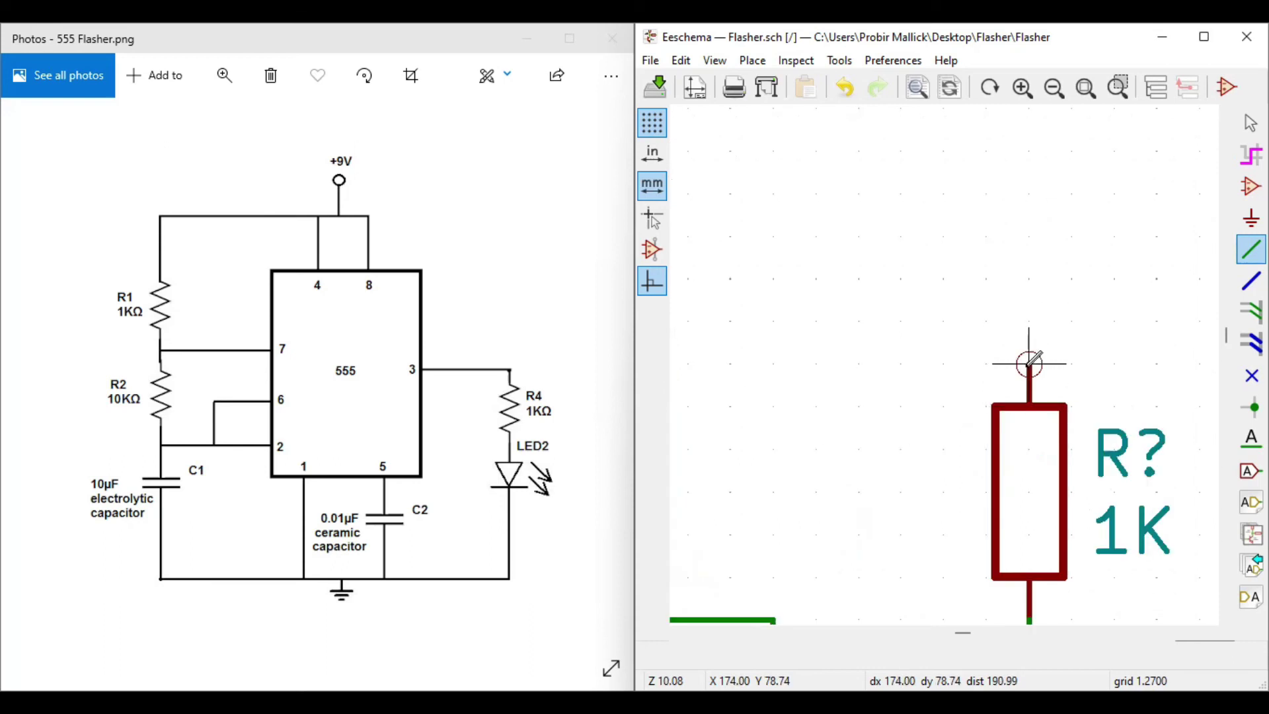
{"action": "left_click", "coordinate": [1030, 365]}
{"action": "scroll", "coordinate": [1029, 364], "scroll_direction": "down", "scroll_amount": 5}
{"action": "scroll", "coordinate": [909, 310], "scroll_direction": "down", "scroll_amount": 1}
{"action": "scroll", "coordinate": [926, 363], "scroll_direction": "down", "scroll_amount": 3}
{"action": "scroll", "coordinate": [926, 344], "scroll_direction": "up", "scroll_amount": 4}
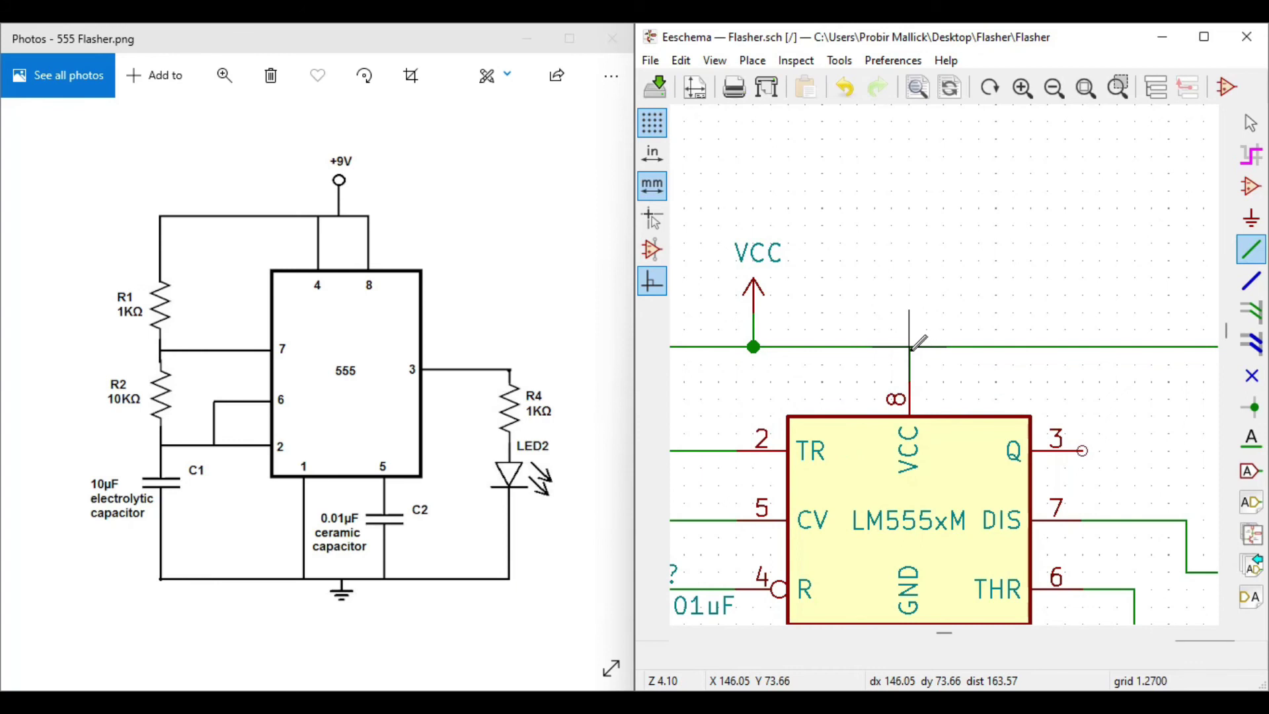
{"action": "left_click", "coordinate": [910, 346]}
{"action": "scroll", "coordinate": [910, 346], "scroll_direction": "down", "scroll_amount": 3}
{"action": "scroll", "coordinate": [1092, 420], "scroll_direction": "up", "scroll_amount": 5}
{"action": "scroll", "coordinate": [943, 364], "scroll_direction": "down", "scroll_amount": 4}
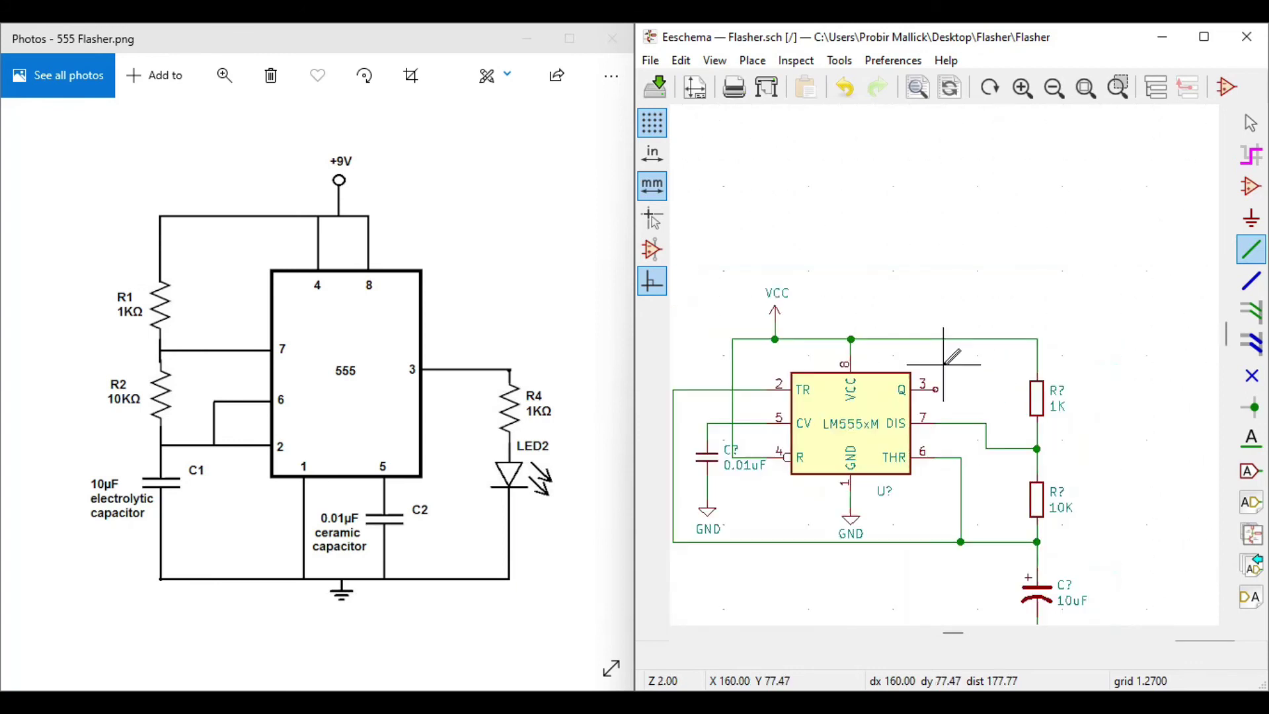
Step: Place an LED from the Device library beside the resistors at about X 186.7, Y 88.9 mm, rotated vertical with its cathode facing down
{"action": "scroll", "coordinate": [943, 363], "scroll_direction": "up", "scroll_amount": 1}
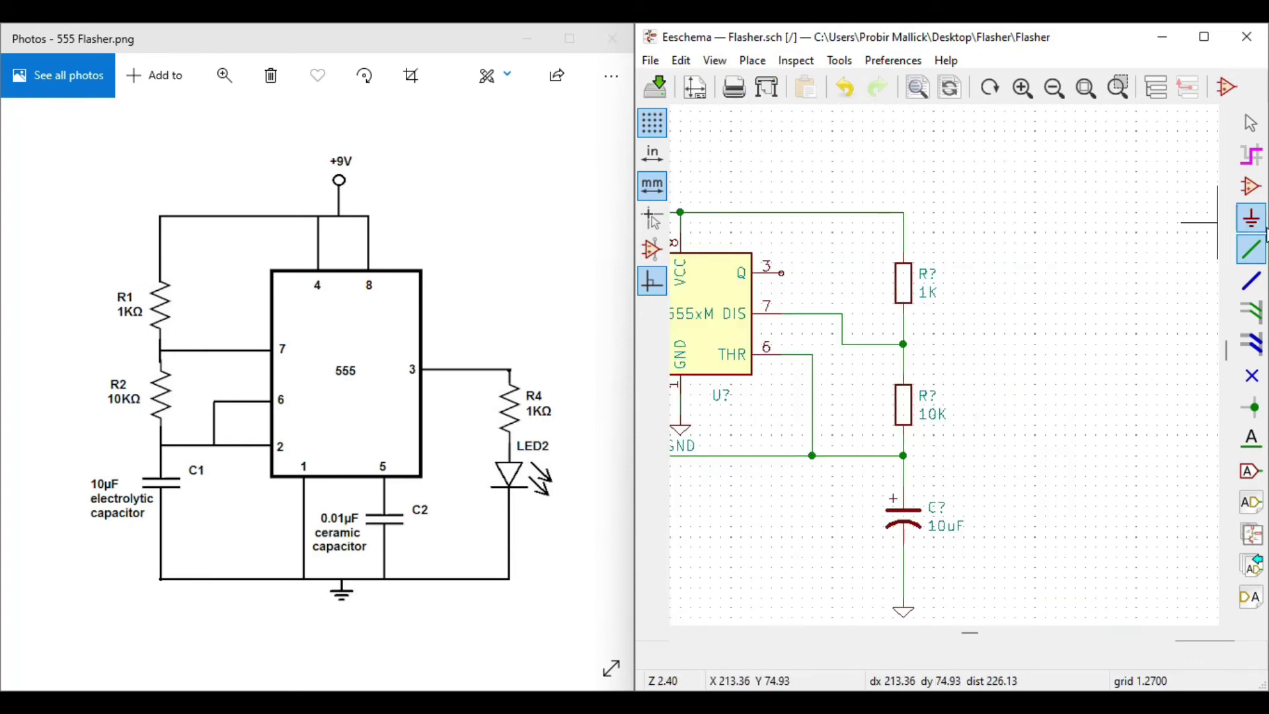
{"action": "left_click", "coordinate": [1252, 186]}
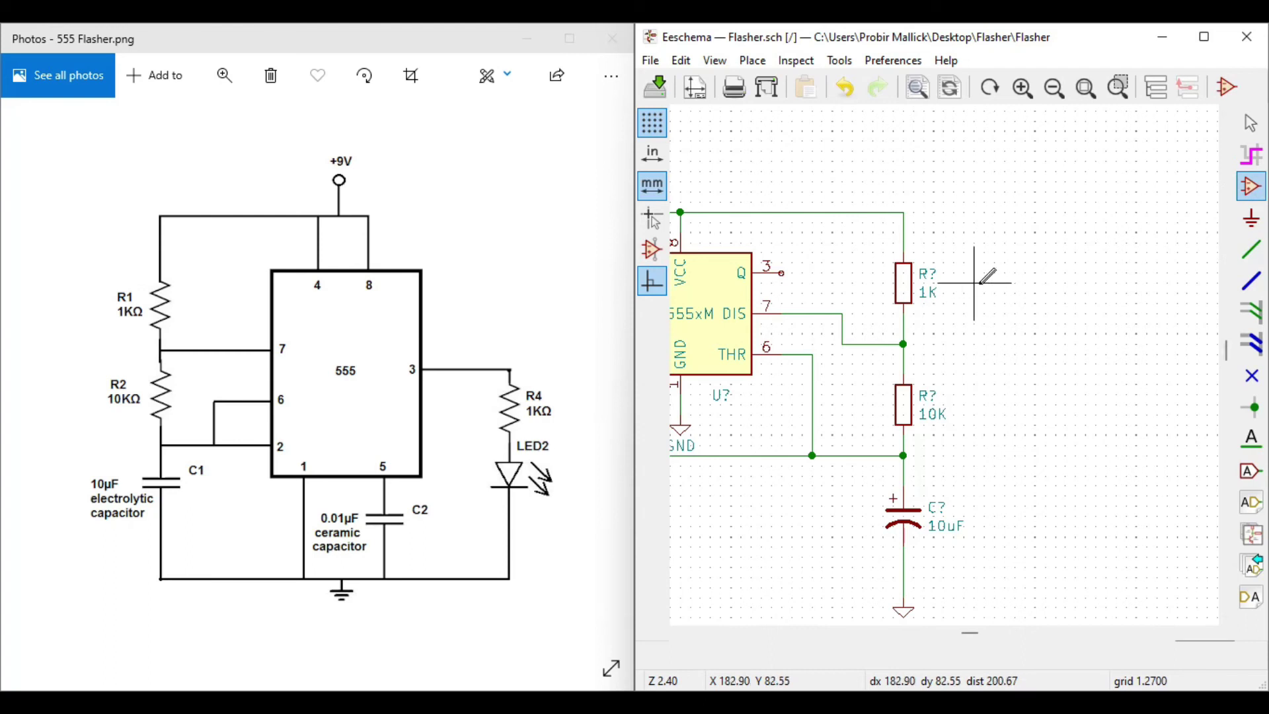
{"action": "left_click", "coordinate": [975, 283]}
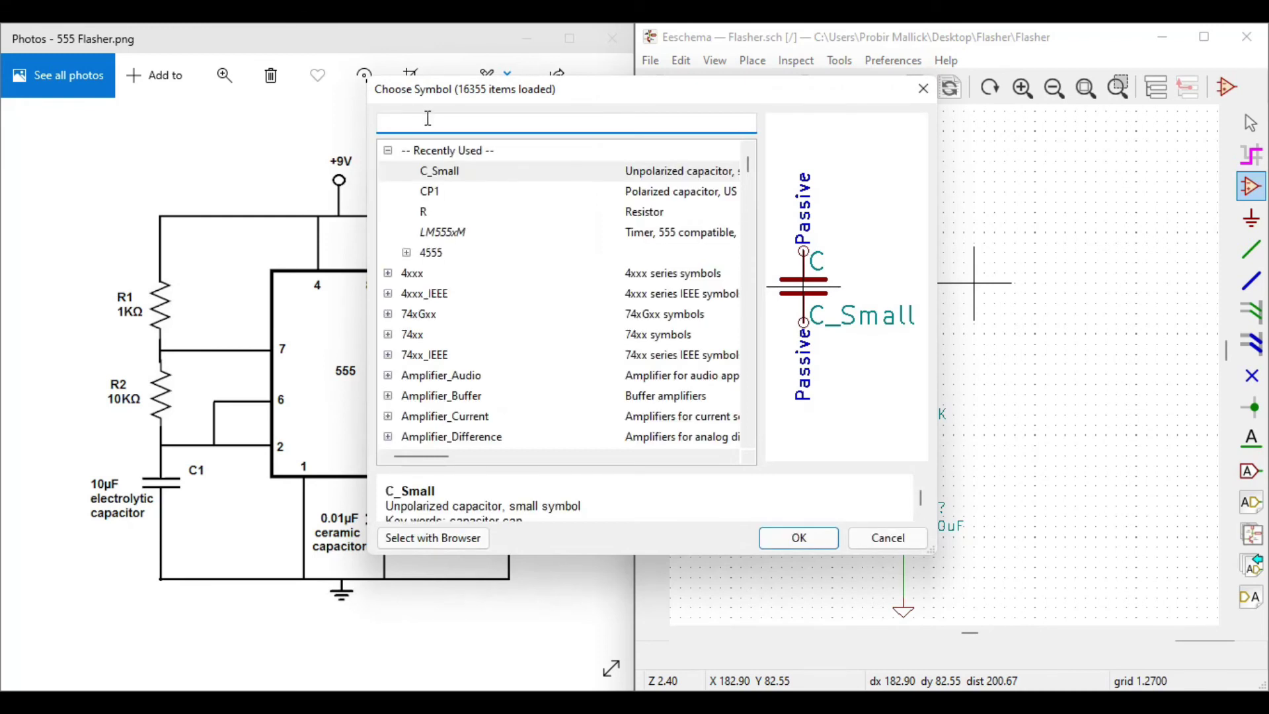
{"action": "type", "text": "le"}
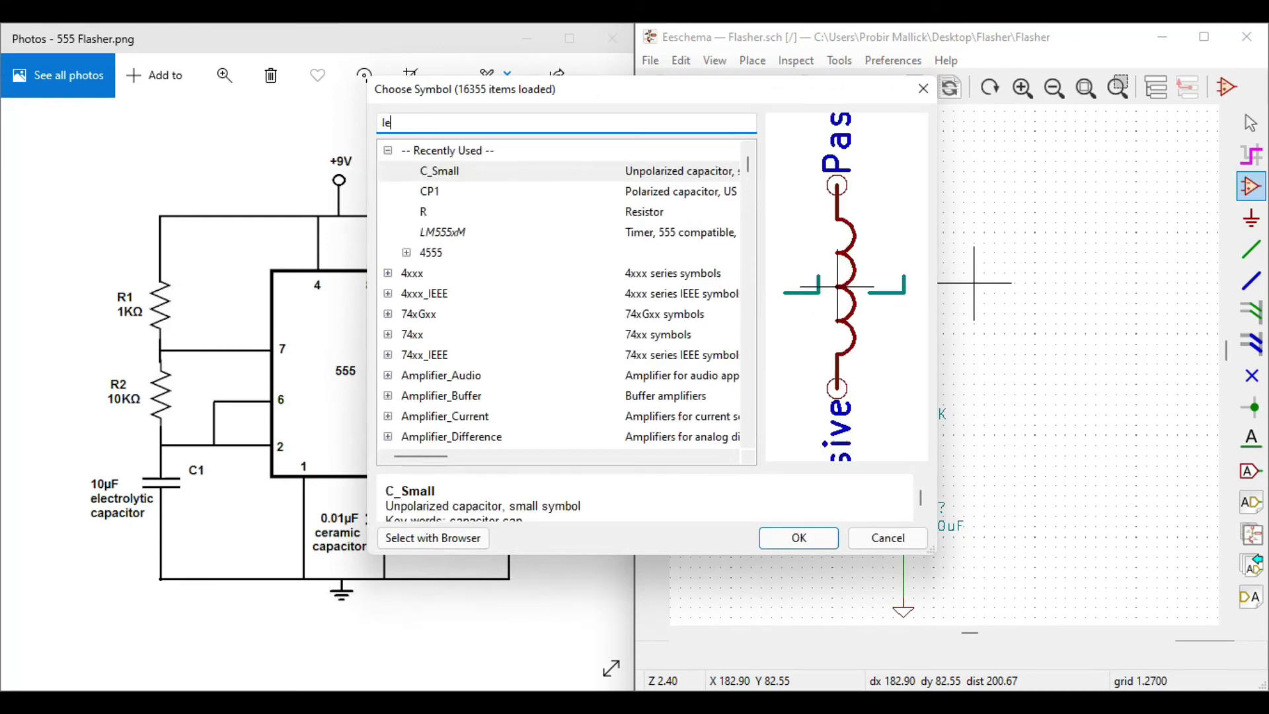
{"action": "type", "text": "d"}
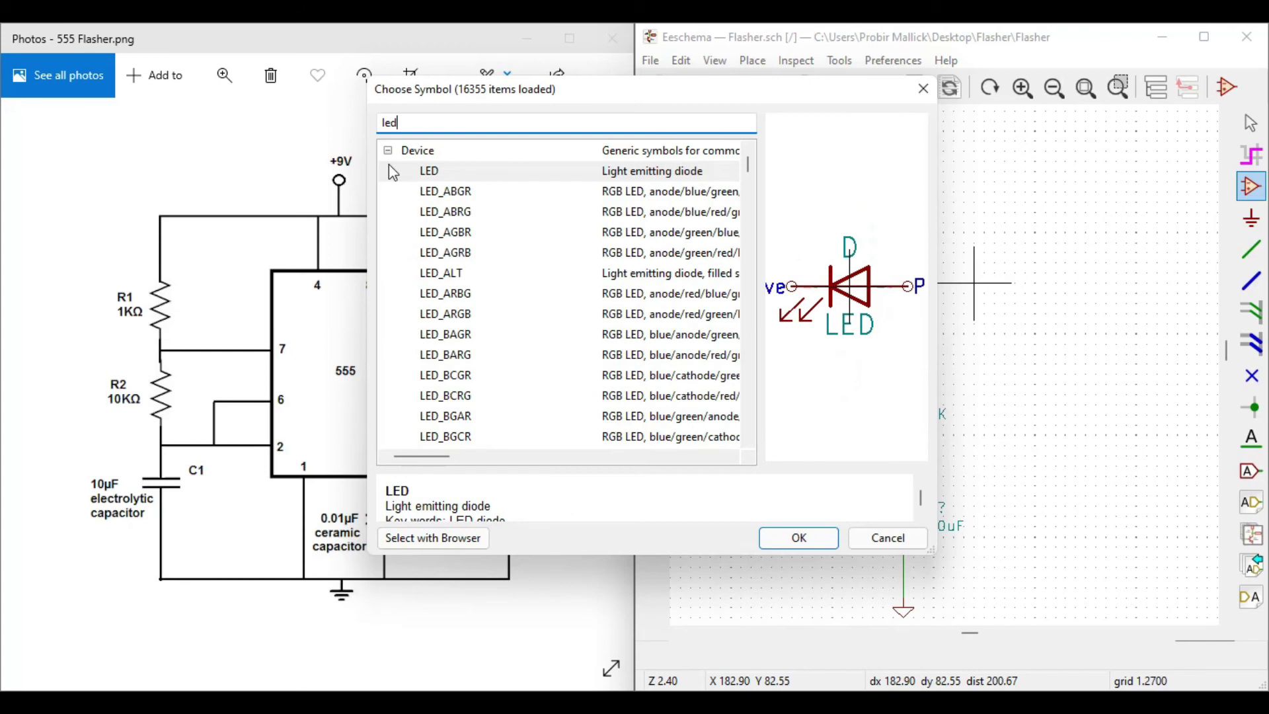
{"action": "left_click", "coordinate": [475, 196]}
{"action": "left_click", "coordinate": [465, 174]}
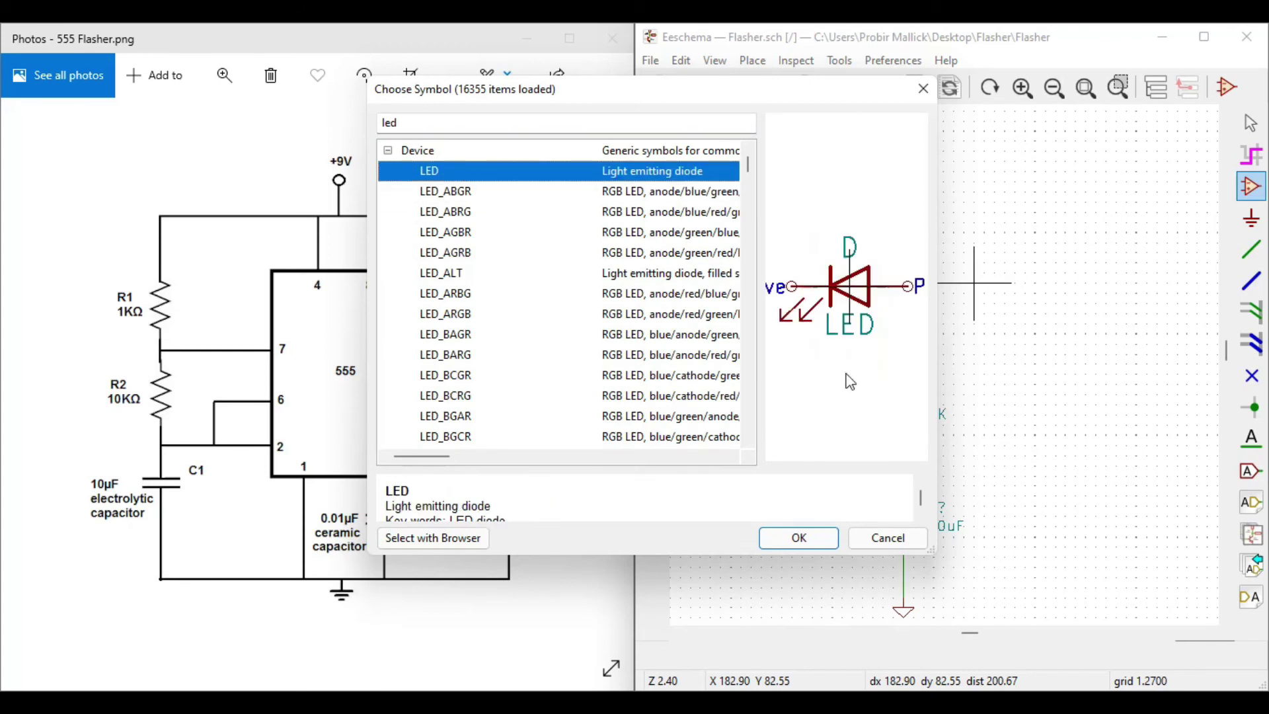
{"action": "left_click", "coordinate": [811, 537]}
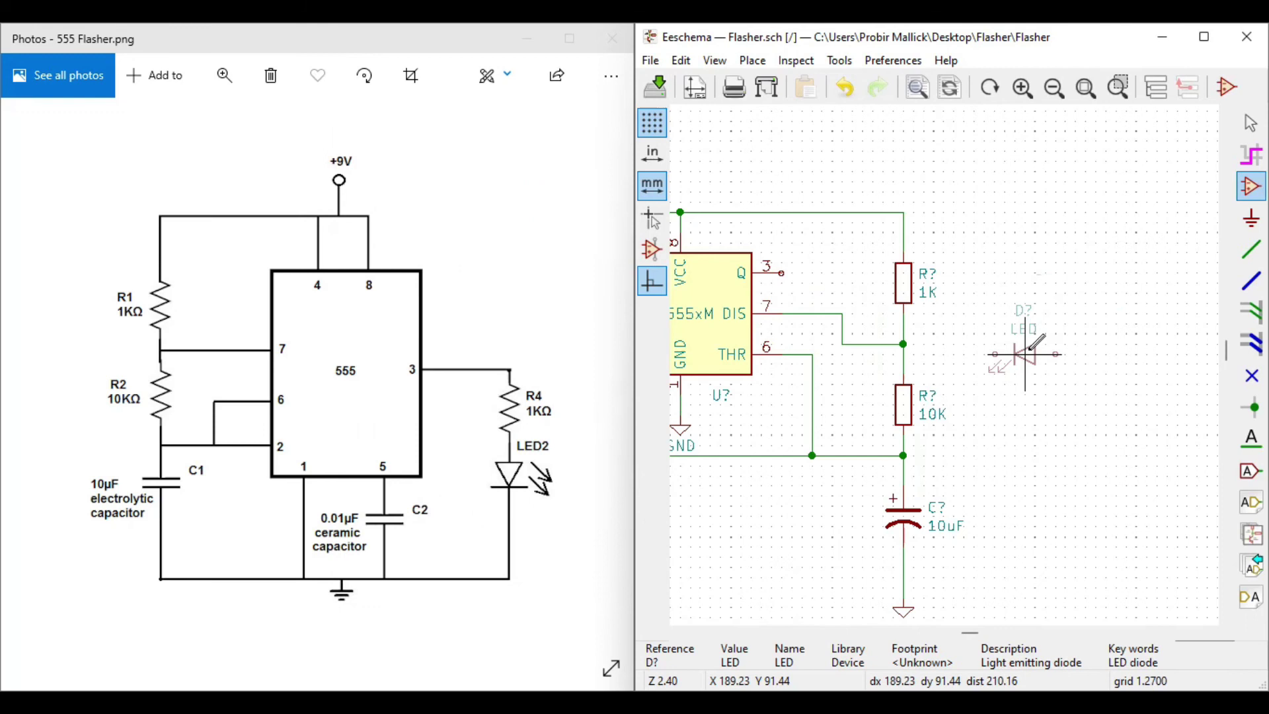
{"action": "key", "text": "r"}
{"action": "key", "text": "r"}
{"action": "key", "text": "r"}
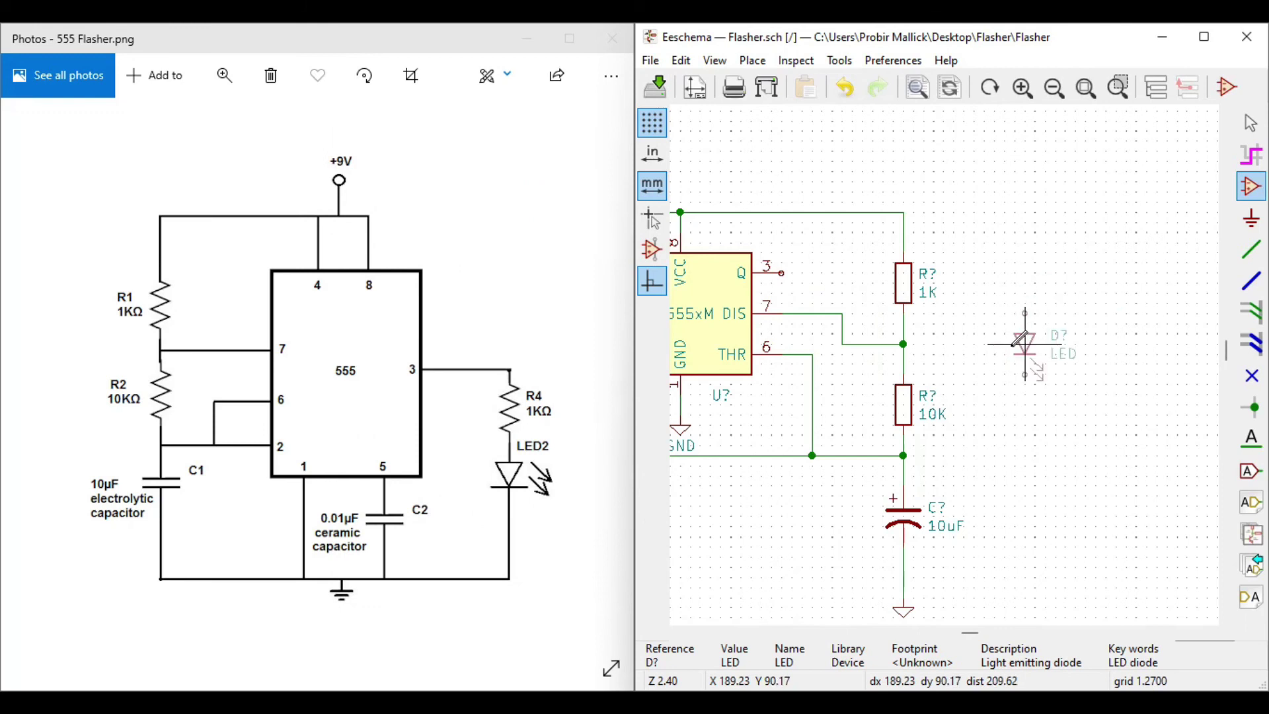
{"action": "right_click", "coordinate": [1007, 330]}
{"action": "mouse_move", "coordinate": [1030, 318]}
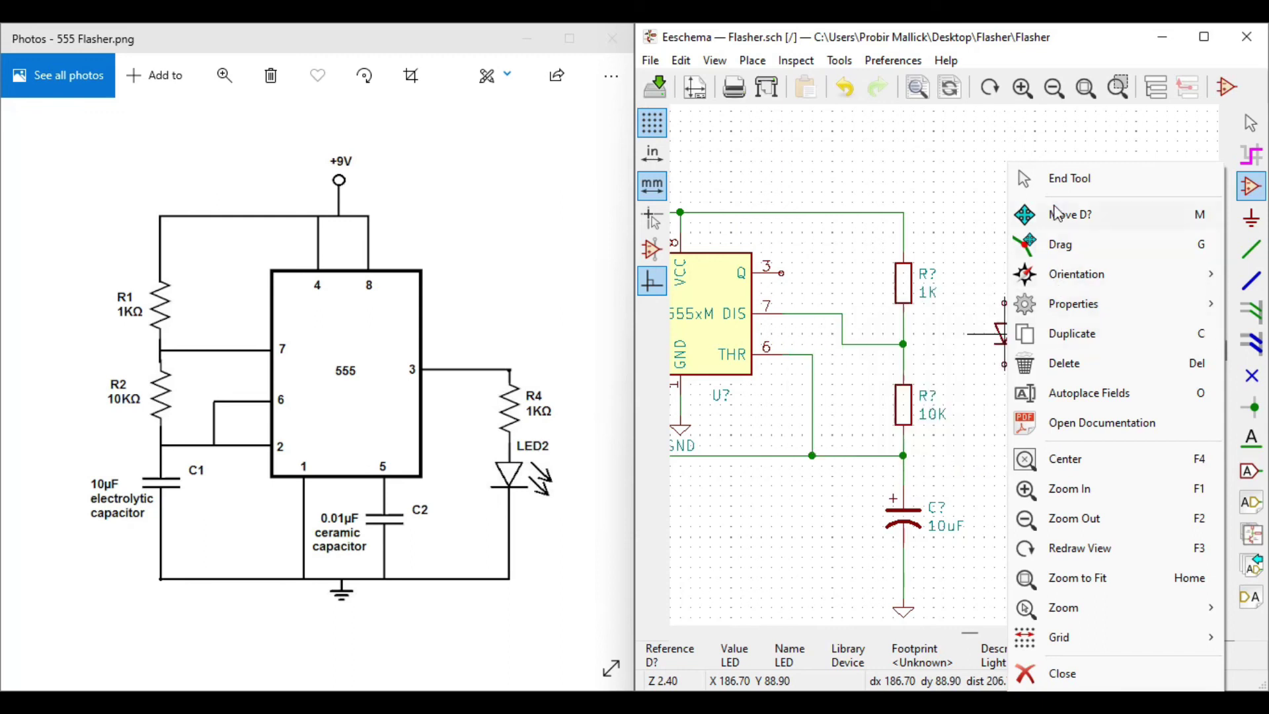
{"action": "left_click", "coordinate": [972, 272]}
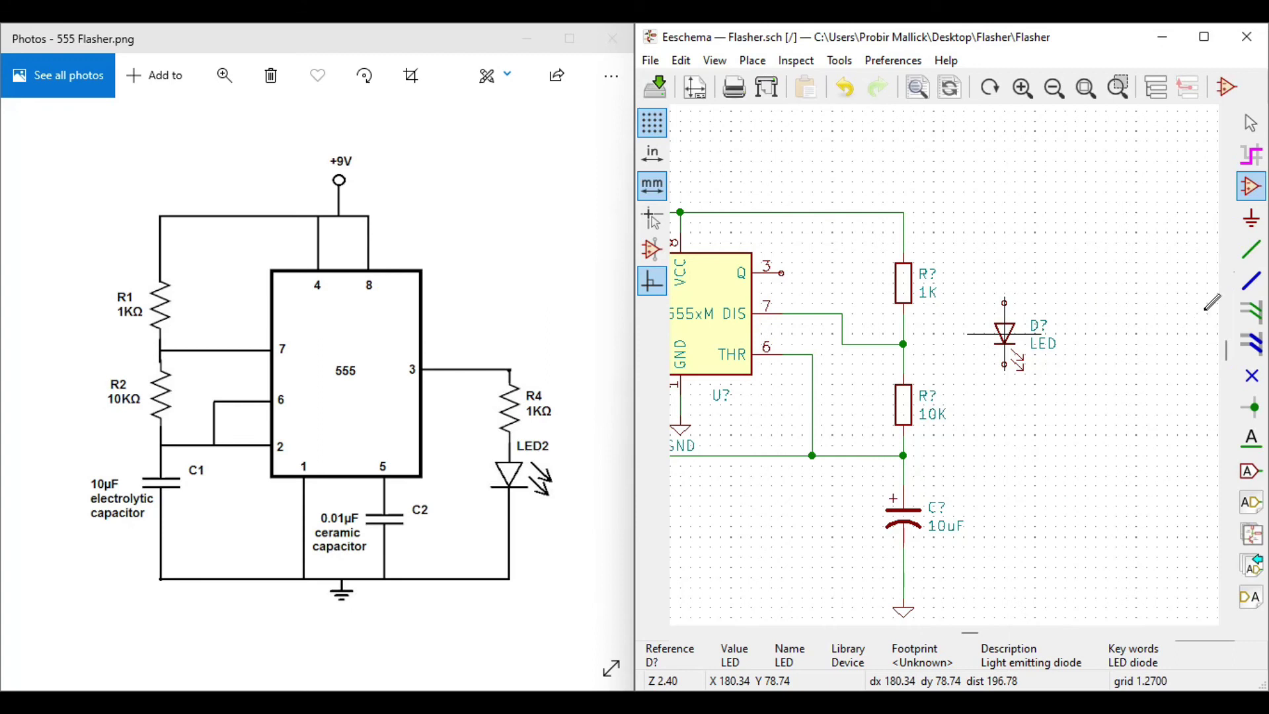
Step: Place a Device library resistor vertically above the LED at about X 186.7, Y 77.5 mm
{"action": "left_click", "coordinate": [1075, 293]}
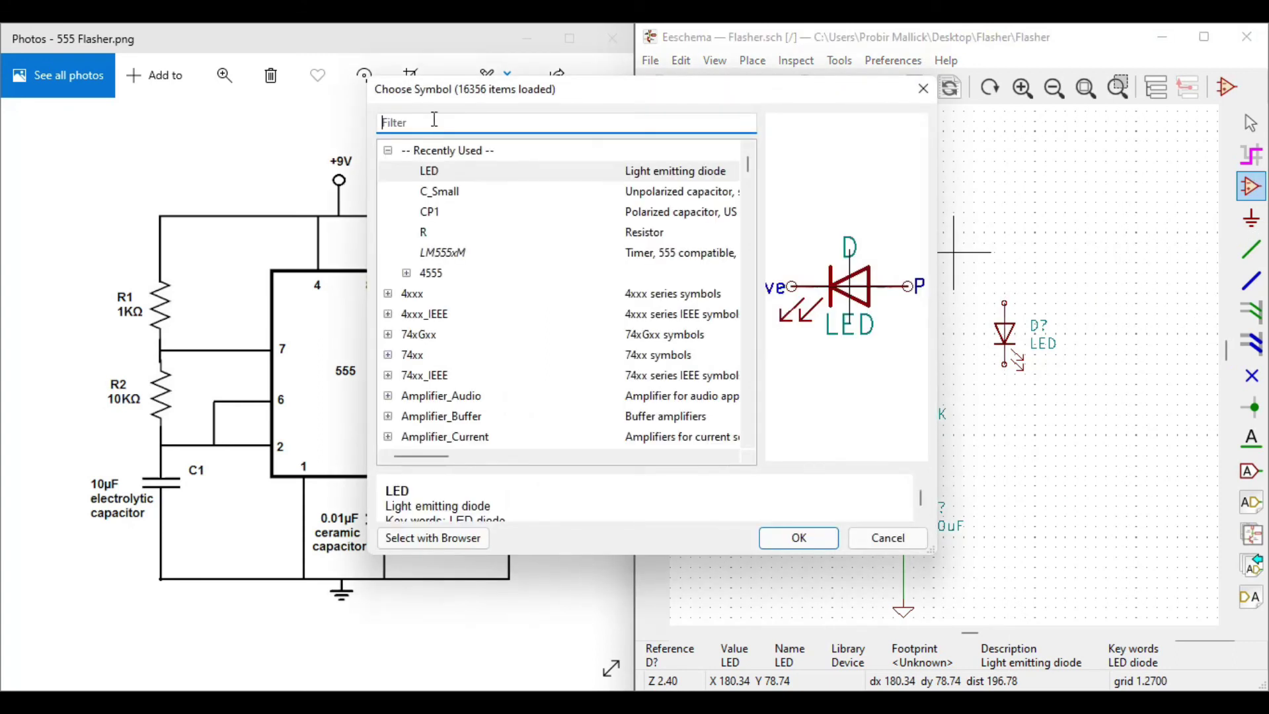
{"action": "left_click", "coordinate": [426, 233]}
{"action": "left_click", "coordinate": [798, 538]}
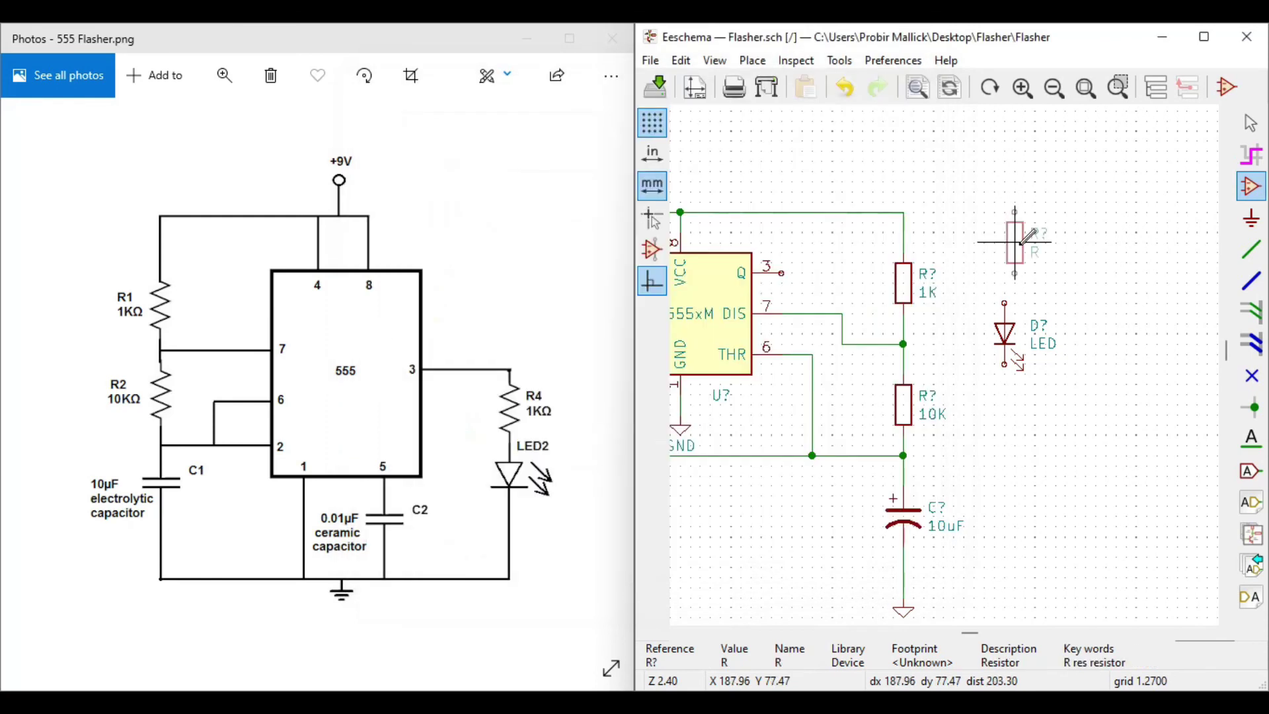
{"action": "left_click", "coordinate": [1005, 243]}
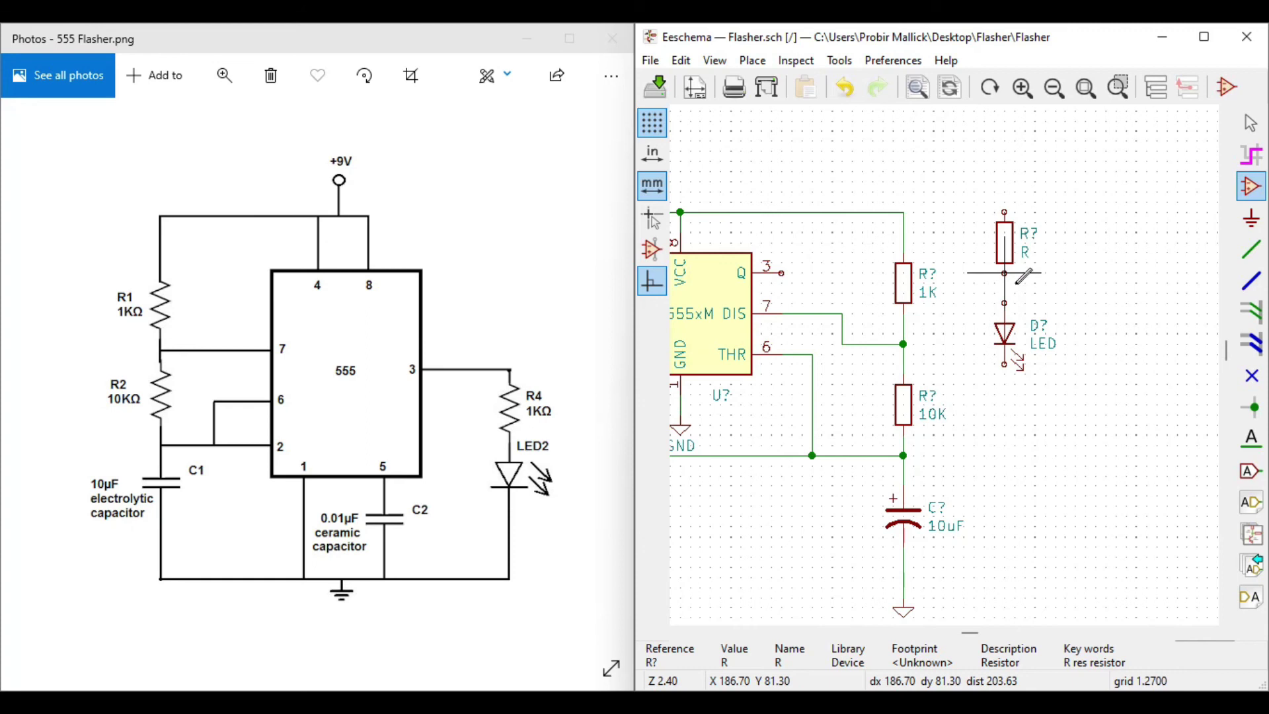
{"action": "key", "text": "v"}
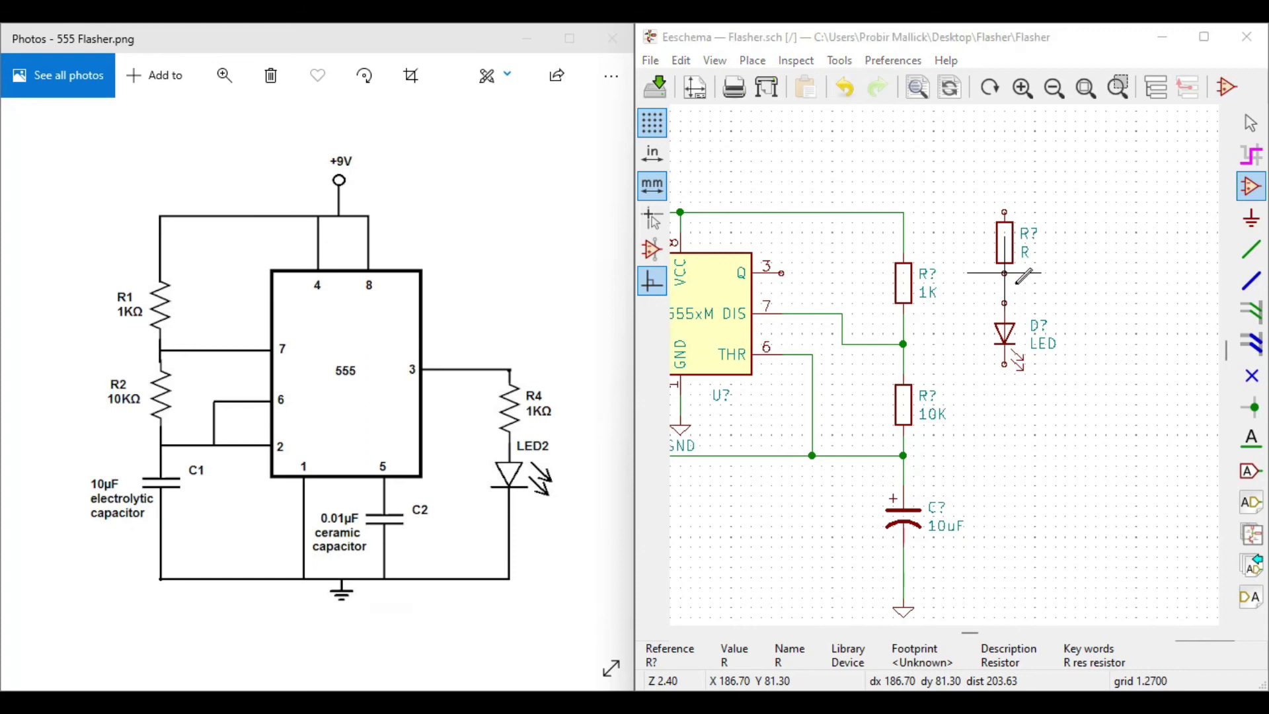
{"action": "key", "text": "Escape"}
Step: Move the new resistor and the LED together so that the resistor sits at about X 189.2, Y 88.9 mm
{"action": "scroll", "coordinate": [1006, 284], "scroll_direction": "up", "scroll_amount": 1}
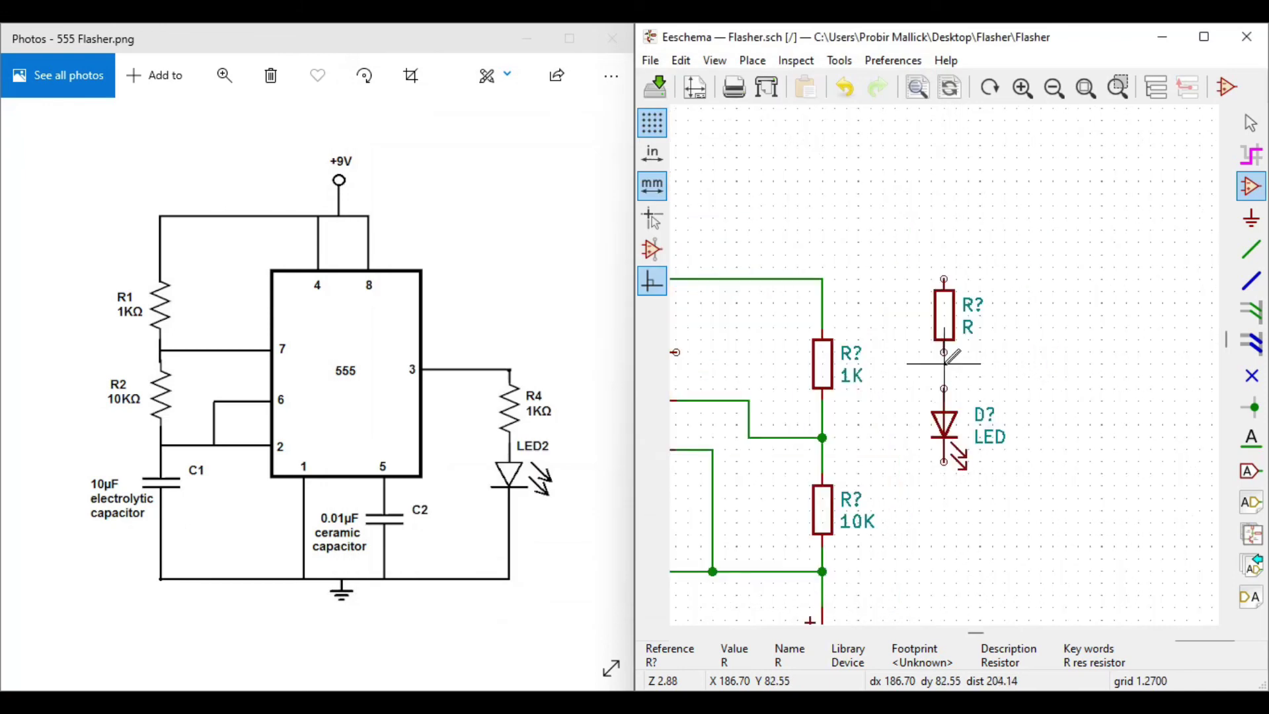
{"action": "left_click_drag", "start_coordinate": [918, 266], "coordinate": [1041, 538]}
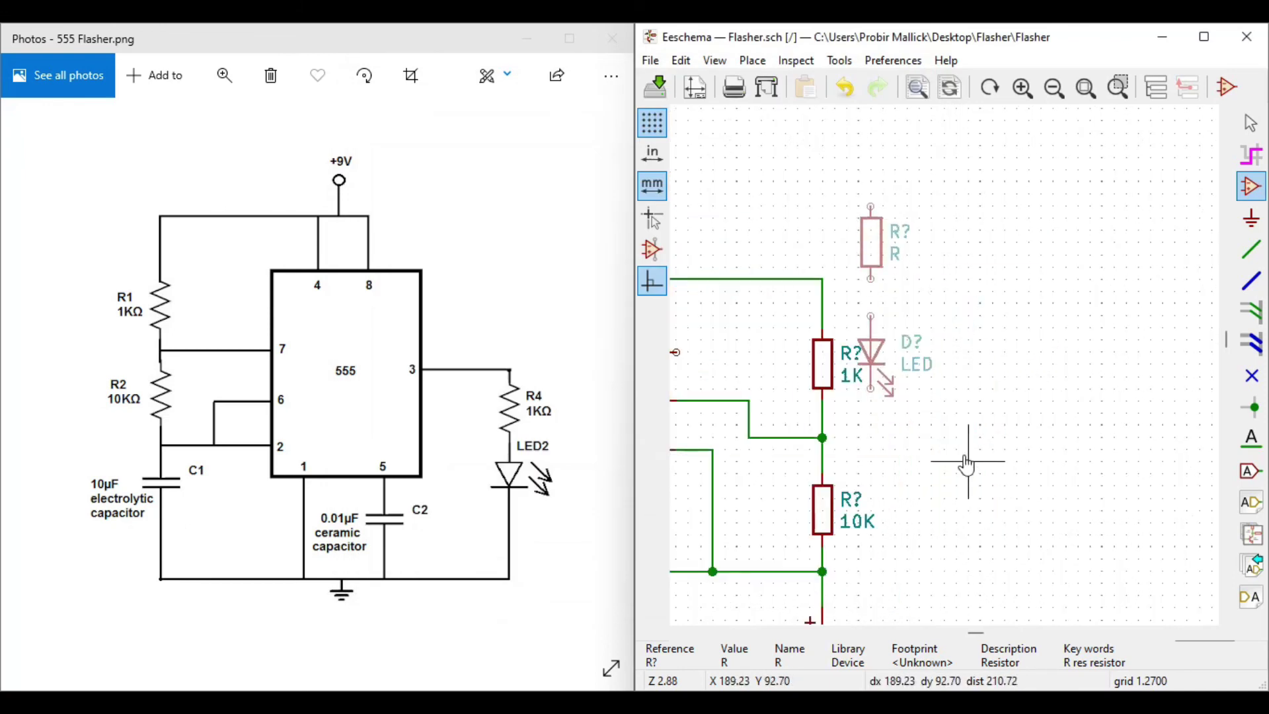
{"action": "left_click", "coordinate": [1050, 368]}
{"action": "scroll", "coordinate": [1061, 360], "scroll_direction": "down", "scroll_amount": 1}
{"action": "scroll", "coordinate": [943, 362], "scroll_direction": "down", "scroll_amount": 3}
{"action": "scroll", "coordinate": [876, 214], "scroll_direction": "up", "scroll_amount": 5}
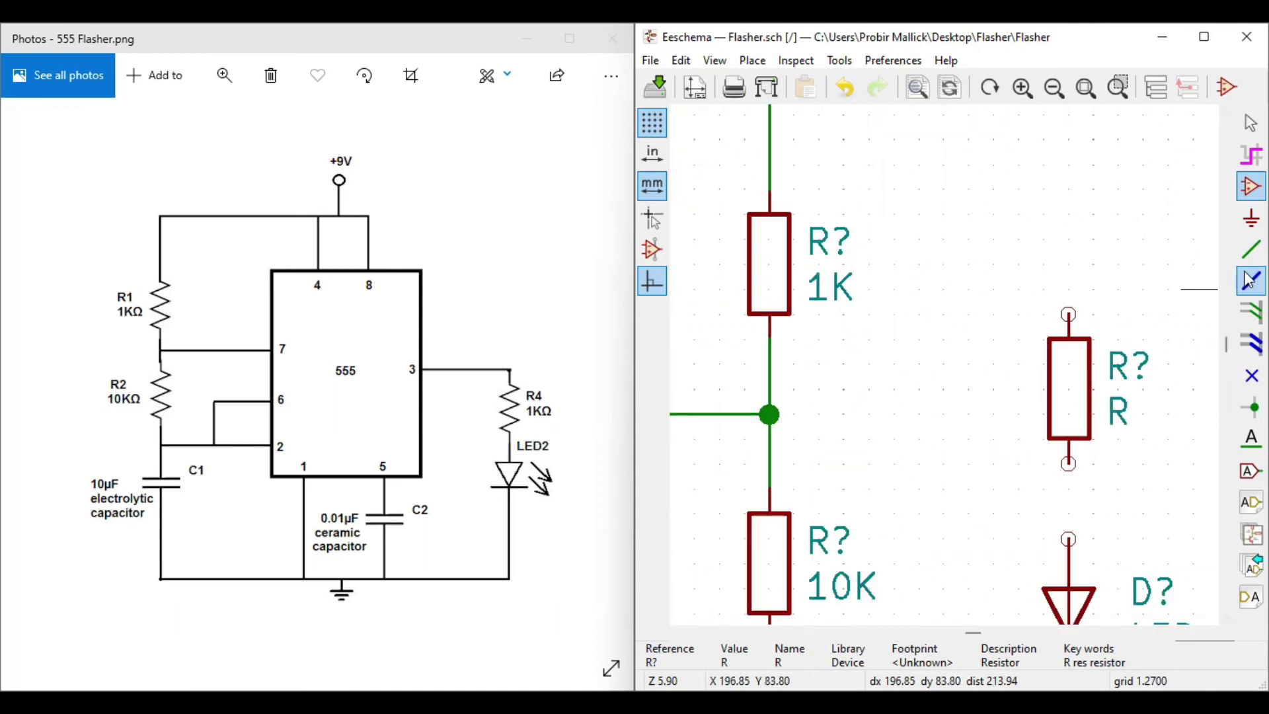
Step: Wire the timer's Q pin 3 across to the new resistor's upper end, and the resistor's lower end to the LED's anode
{"action": "left_click", "coordinate": [1251, 249]}
{"action": "scroll", "coordinate": [903, 385], "scroll_direction": "down", "scroll_amount": 1}
{"action": "scroll", "coordinate": [903, 385], "scroll_direction": "down", "scroll_amount": 5}
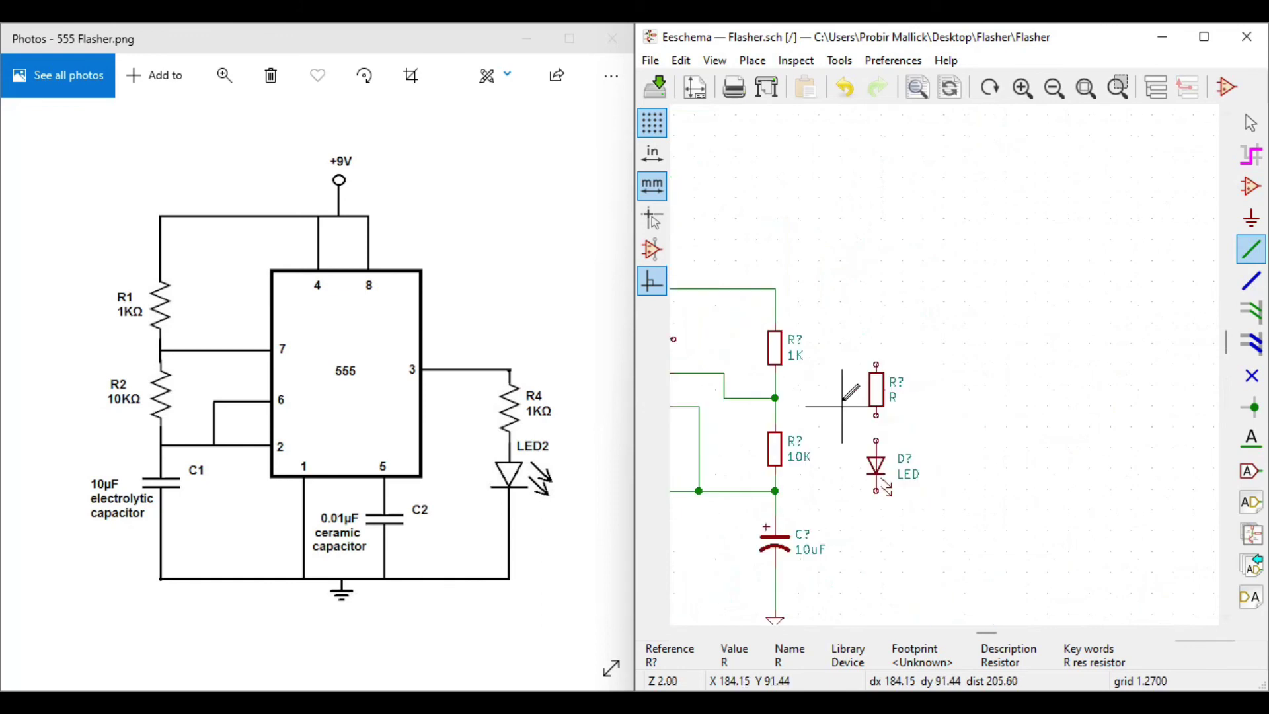
{"action": "scroll", "coordinate": [676, 340], "scroll_direction": "up", "scroll_amount": 1}
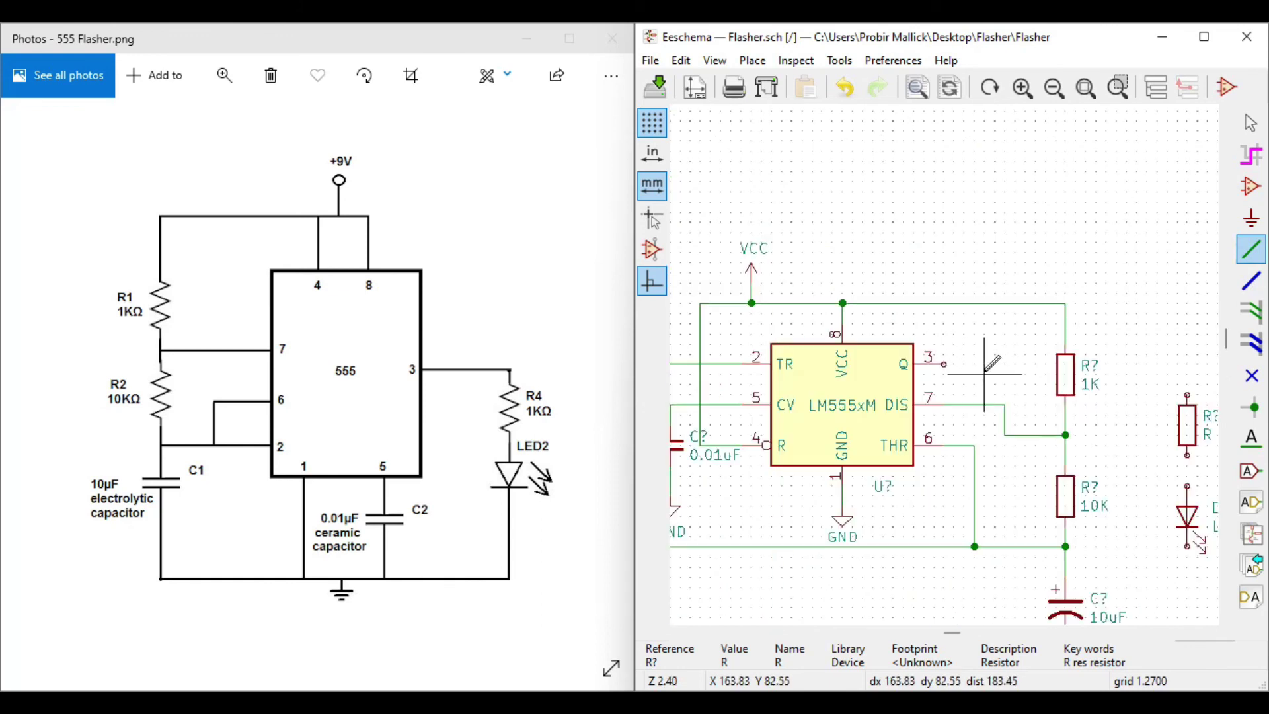
{"action": "left_click", "coordinate": [945, 363]}
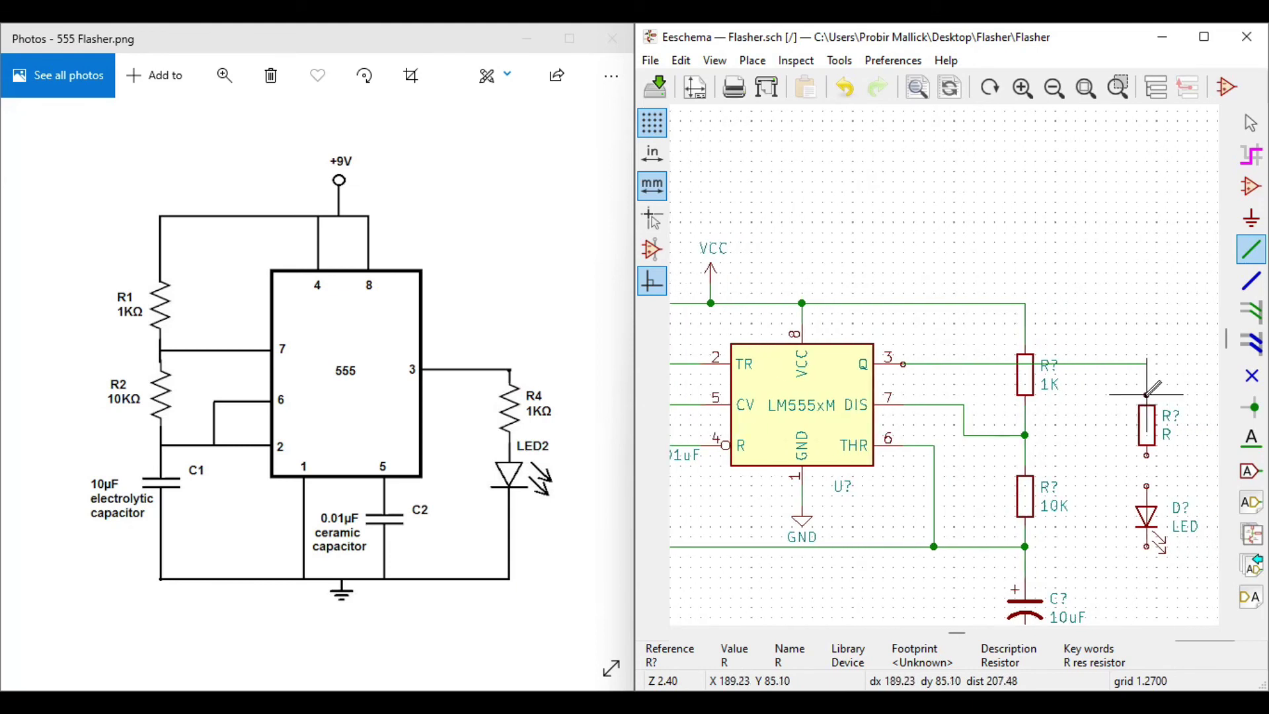
{"action": "scroll", "coordinate": [1021, 370], "scroll_direction": "down", "scroll_amount": 5}
{"action": "scroll", "coordinate": [1013, 380], "scroll_direction": "up", "scroll_amount": 10}
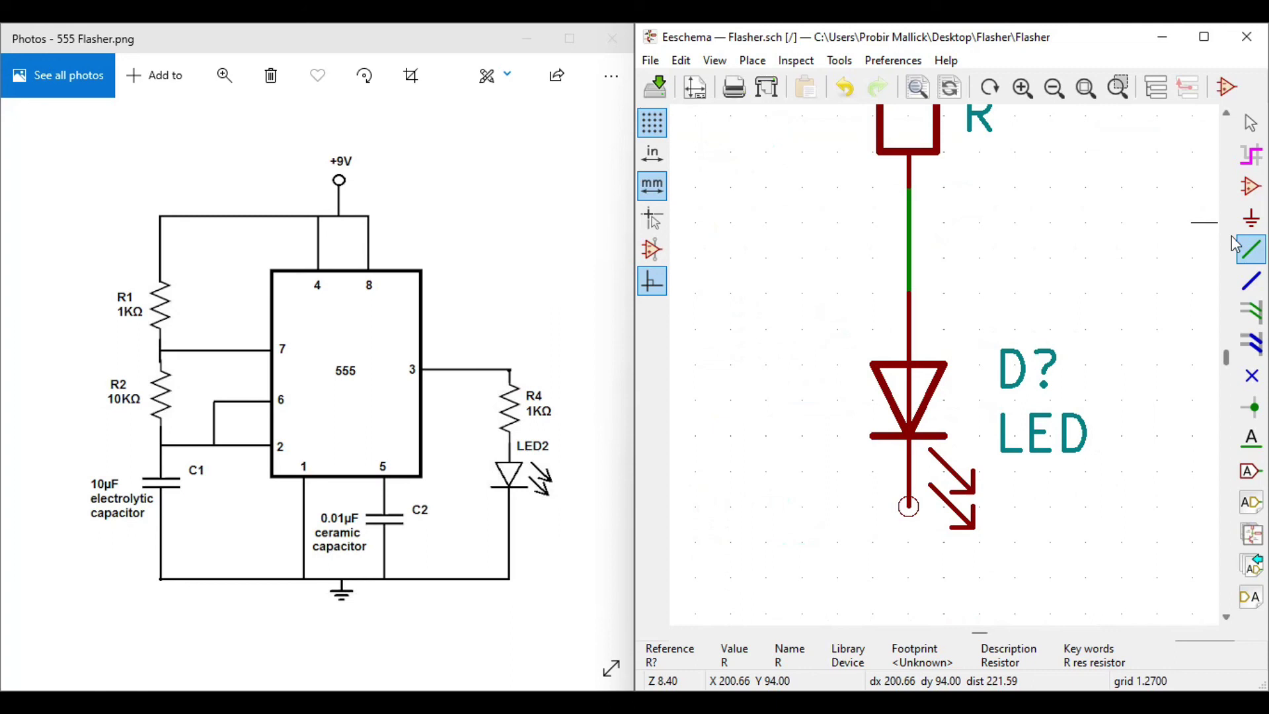
Step: Duplicate the GND symbol from below the 10uF capacitor to just below the LED and wire it to the LED's cathode
{"action": "left_click", "coordinate": [1251, 219]}
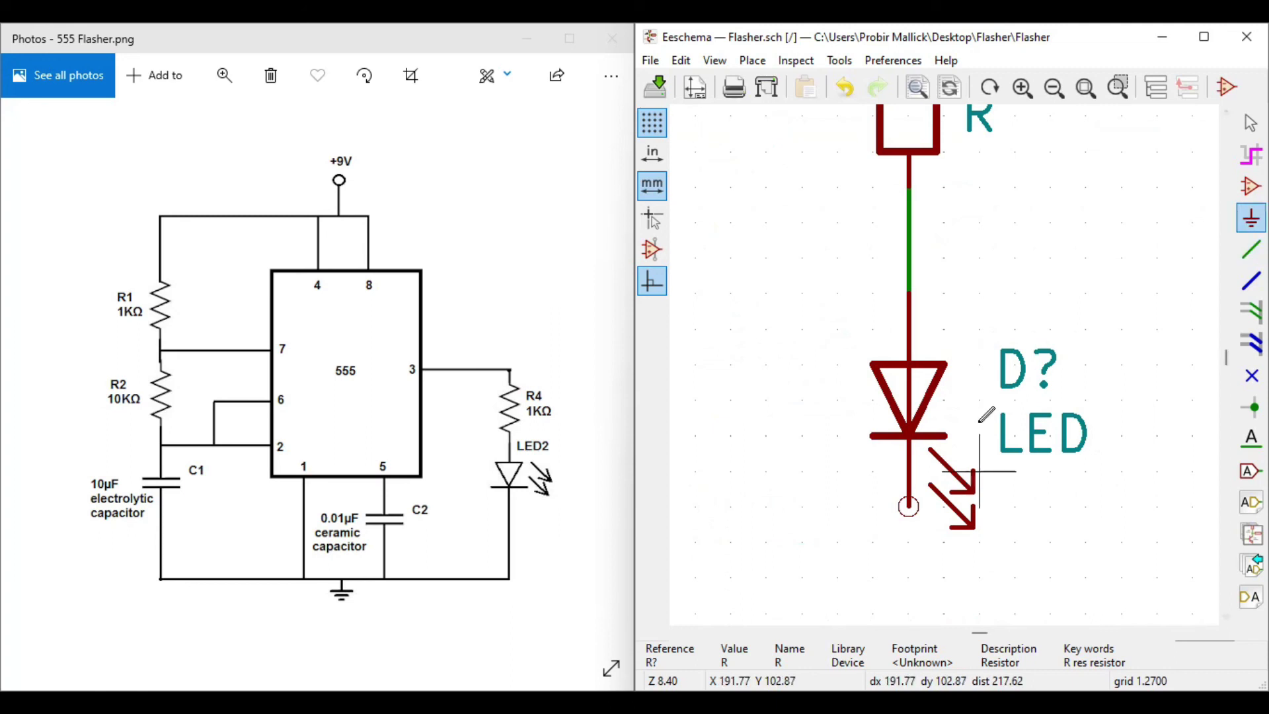
{"action": "scroll", "coordinate": [980, 422], "scroll_direction": "down", "scroll_amount": 8}
{"action": "scroll", "coordinate": [918, 489], "scroll_direction": "up", "scroll_amount": 5}
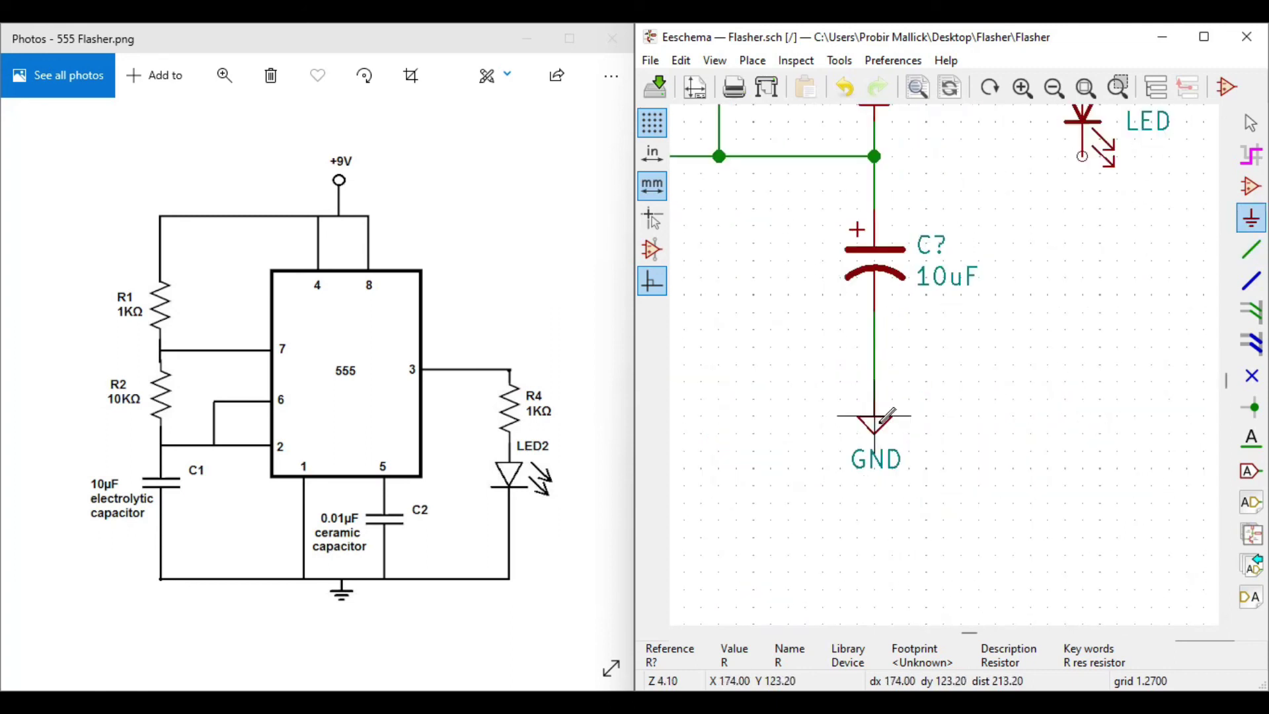
{"action": "right_click", "coordinate": [884, 419]}
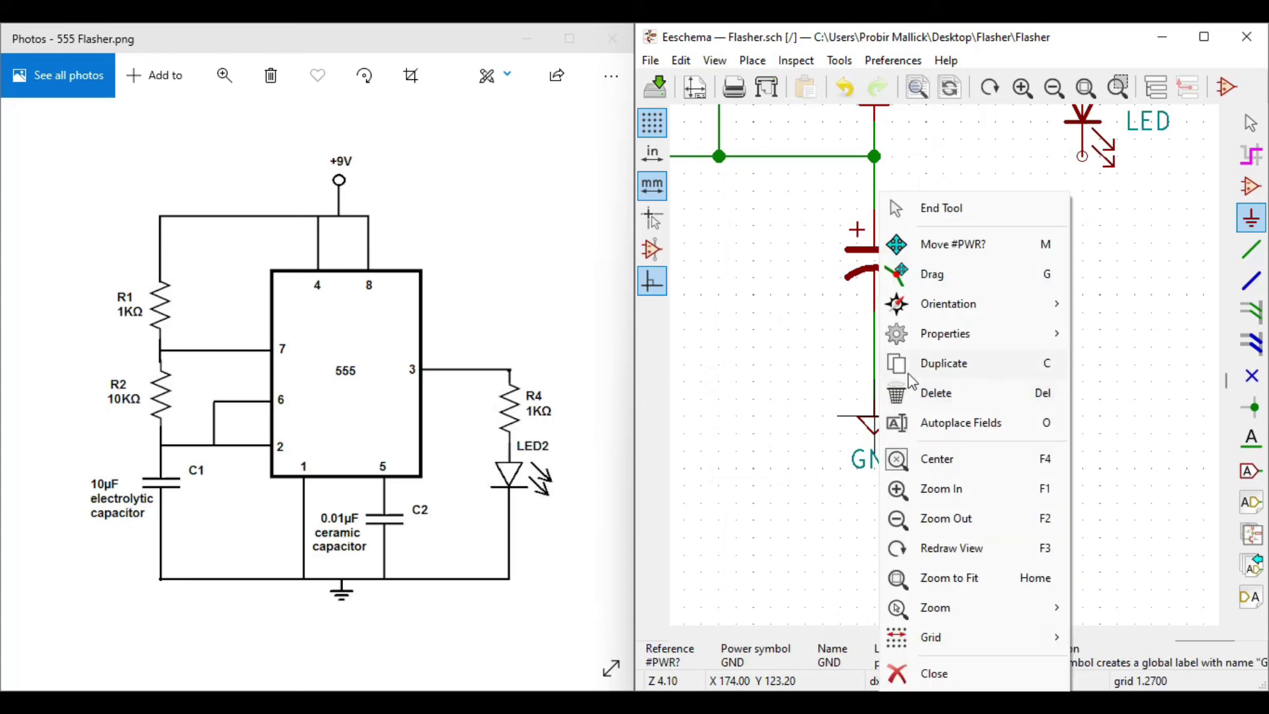
{"action": "left_click", "coordinate": [907, 372]}
{"action": "left_click", "coordinate": [1083, 226]}
{"action": "left_click", "coordinate": [1252, 250]}
{"action": "left_click", "coordinate": [1082, 208]}
{"action": "left_click", "coordinate": [1082, 156]}
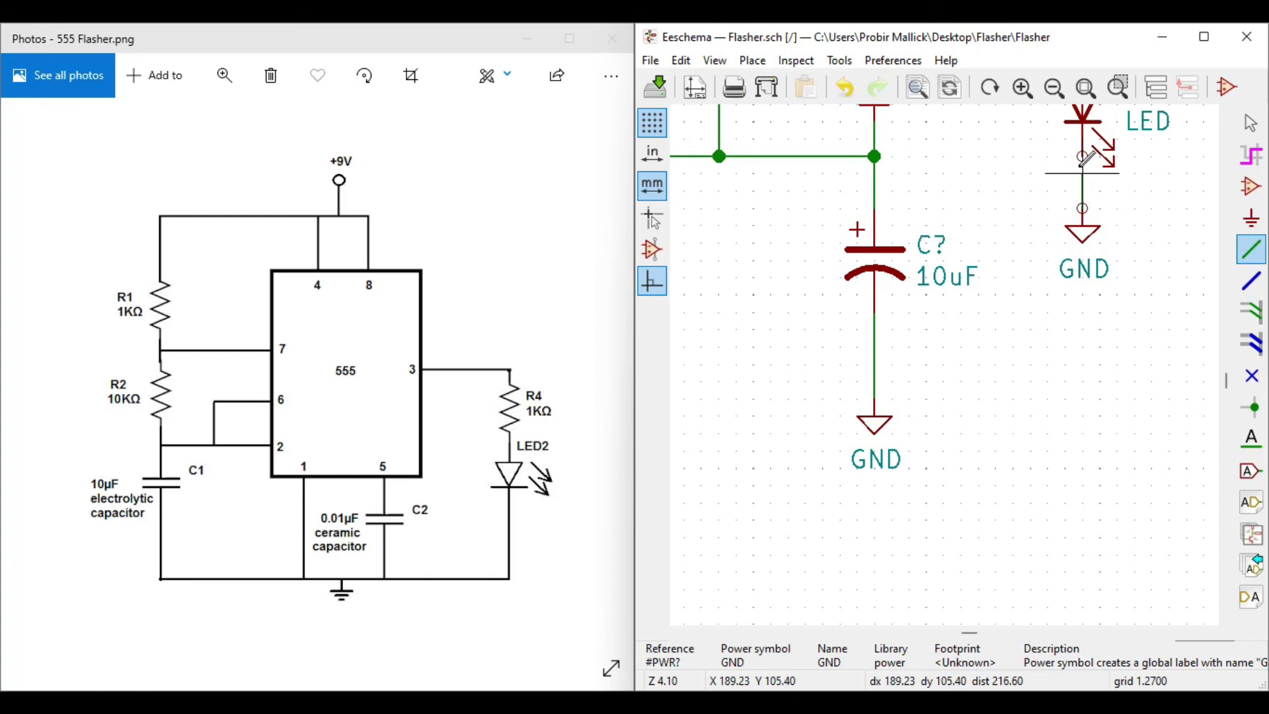
Step: Shorten the 10uF capacitor's ground connection by deleting its wire and rewiring the GND symbol about 3.8 mm higher
{"action": "right_click", "coordinate": [881, 355]}
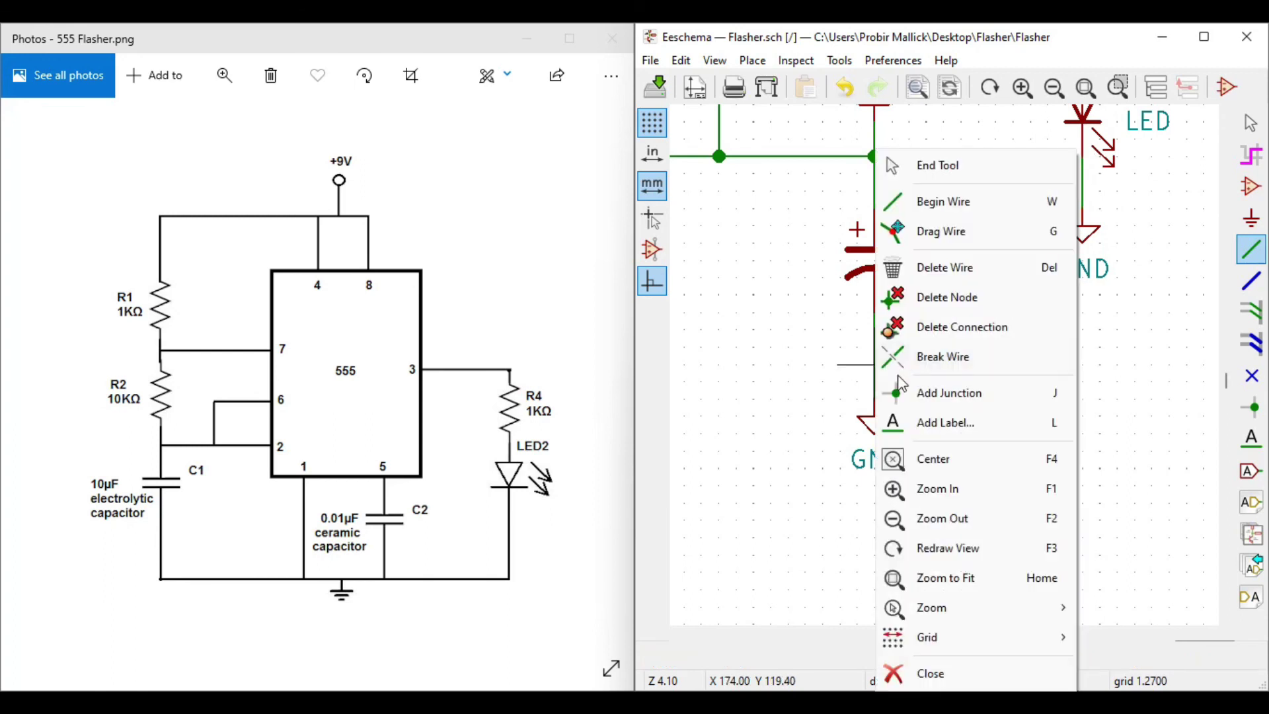
{"action": "left_click", "coordinate": [925, 327]}
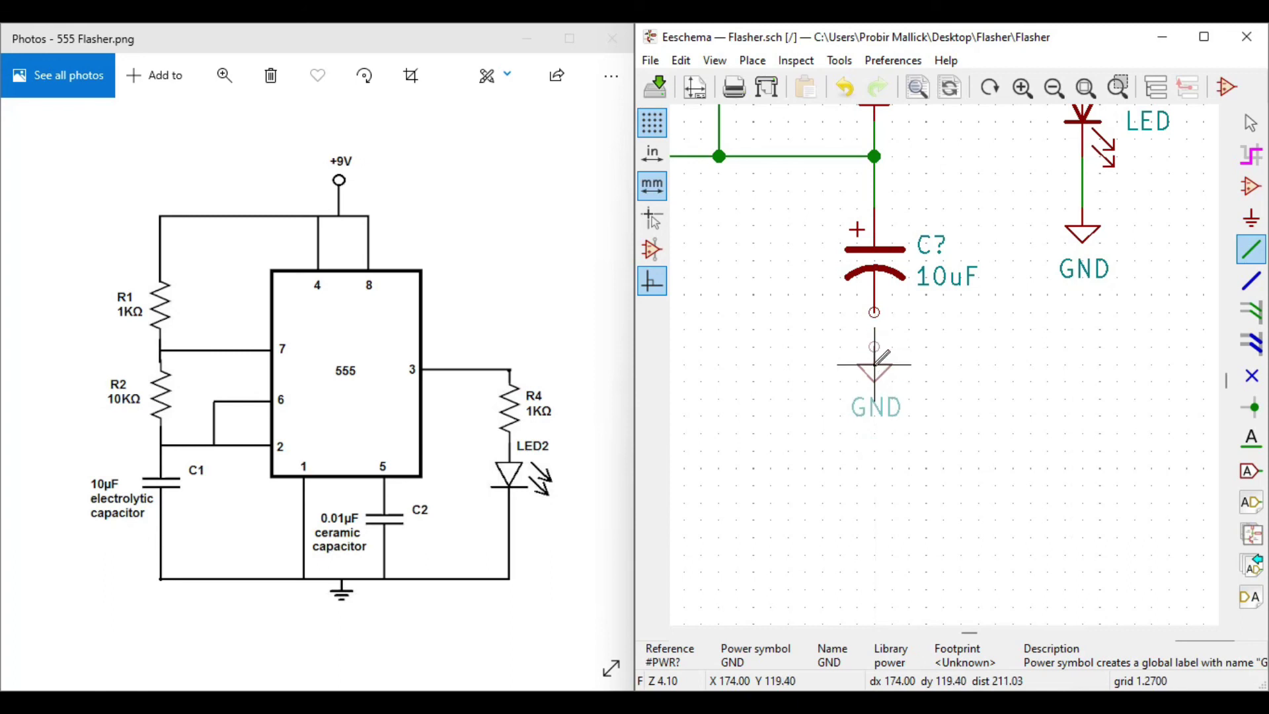
{"action": "left_click", "coordinate": [875, 364]}
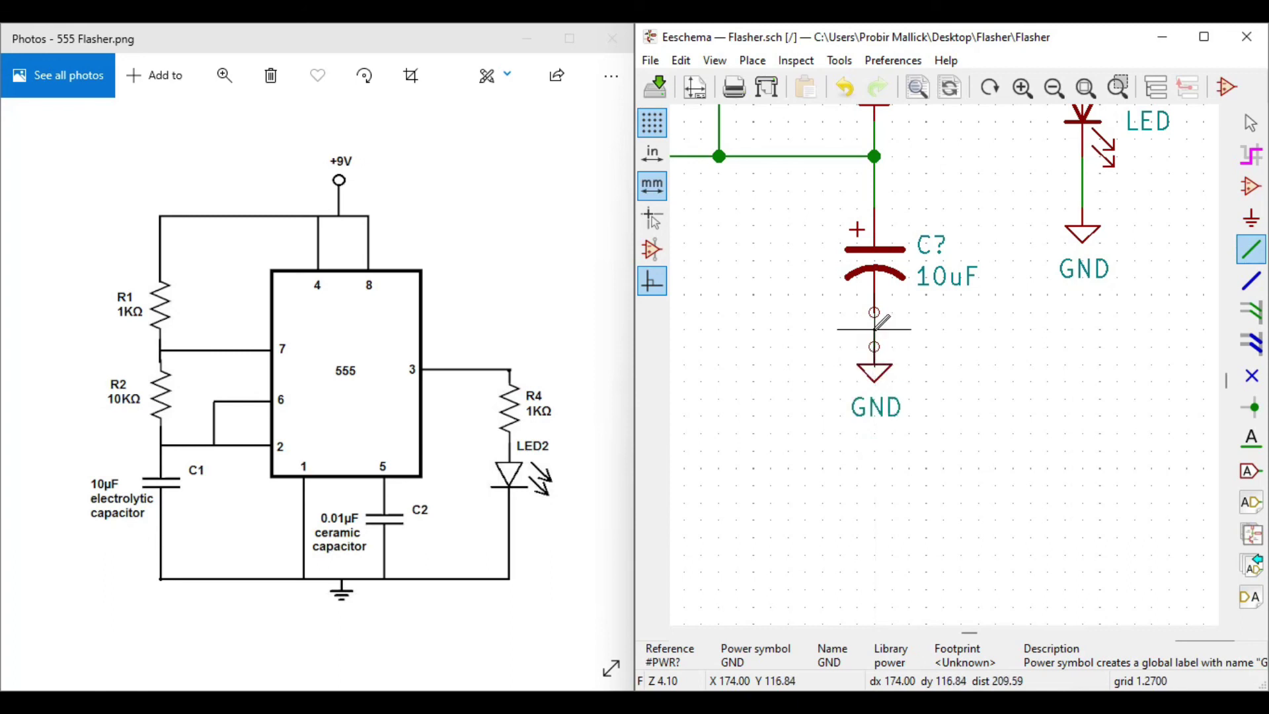
{"action": "left_click", "coordinate": [875, 312]}
{"action": "left_click", "coordinate": [875, 347]}
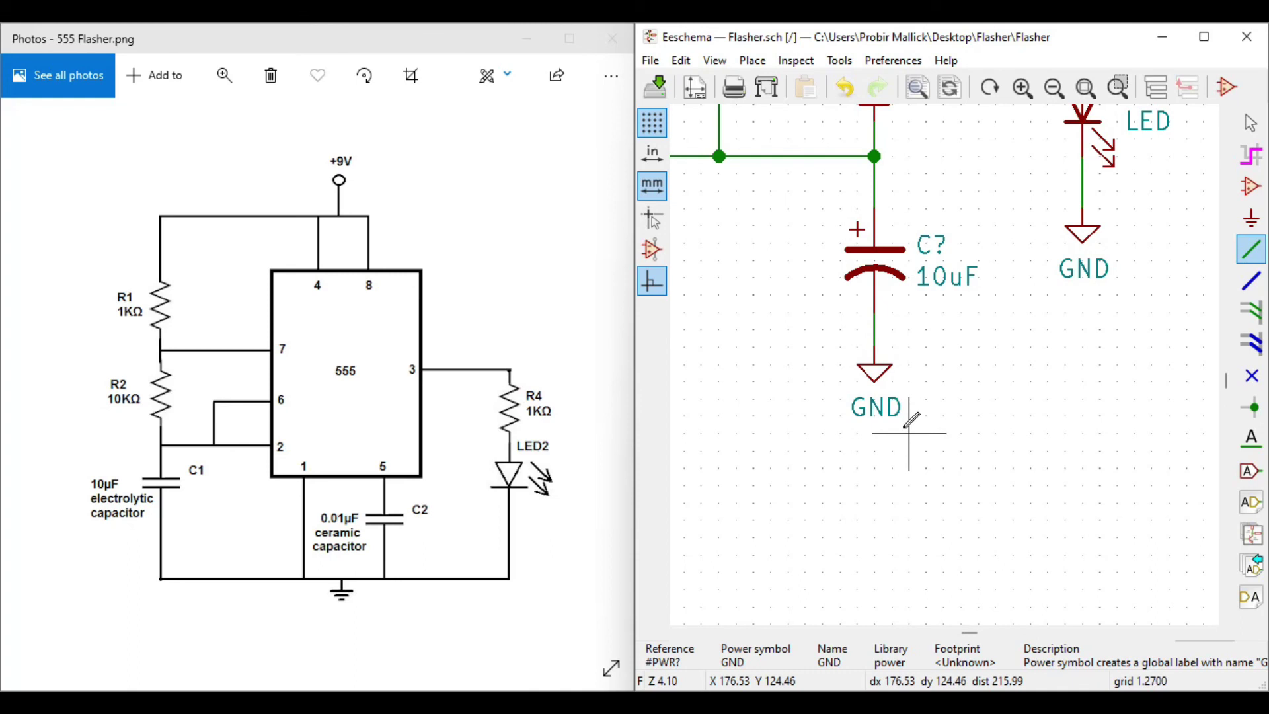
Step: Set the value of the resistor above the LED to 330R
{"action": "scroll", "coordinate": [909, 434], "scroll_direction": "down", "scroll_amount": 2}
{"action": "scroll", "coordinate": [1048, 199], "scroll_direction": "up", "scroll_amount": 2}
{"action": "scroll", "coordinate": [943, 364], "scroll_direction": "down", "scroll_amount": 1}
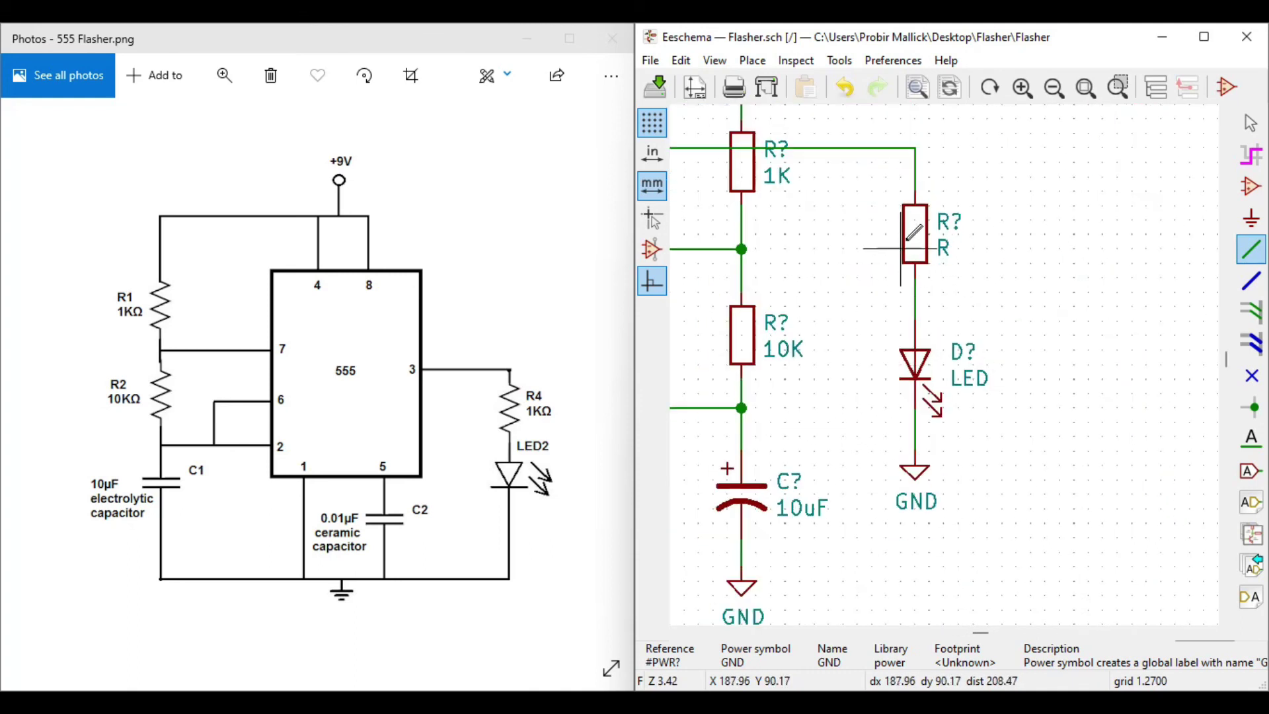
{"action": "right_click", "coordinate": [915, 234]}
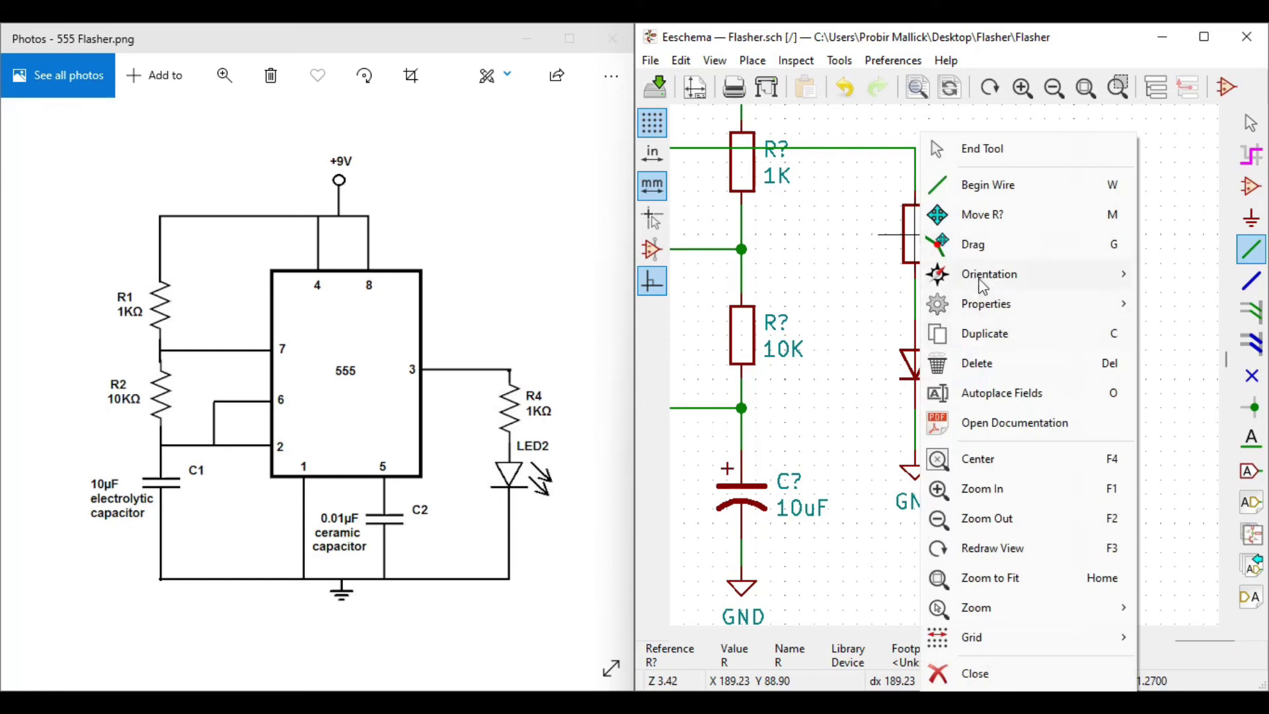
{"action": "left_click", "coordinate": [818, 345]}
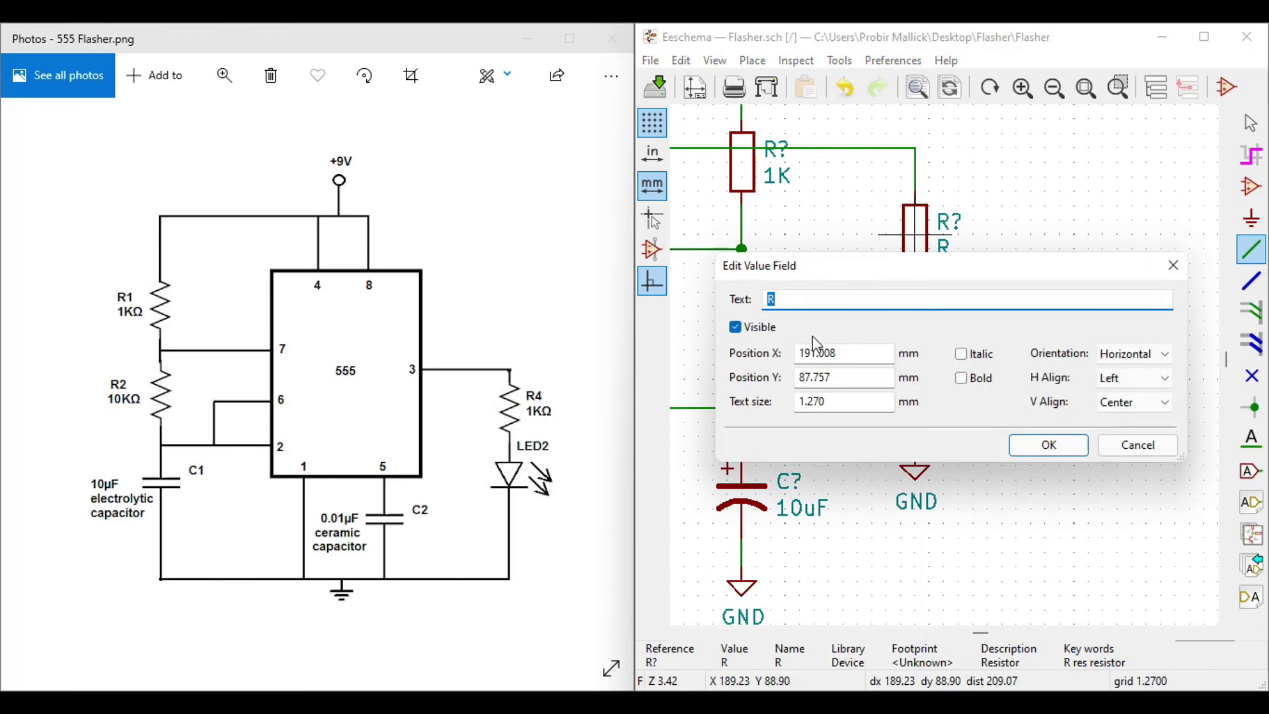
{"action": "type", "text": "330R"}
{"action": "key", "text": "Return"}
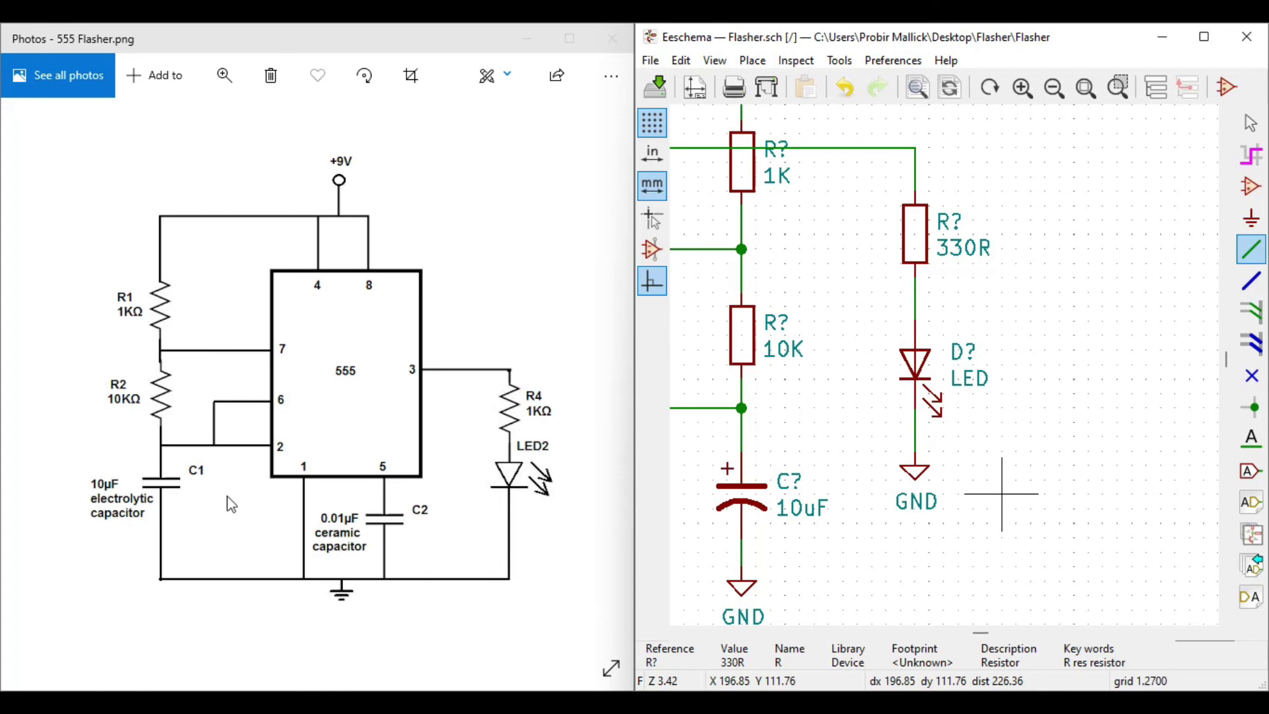
{"action": "scroll", "coordinate": [946, 365], "scroll_direction": "down", "scroll_amount": 3}
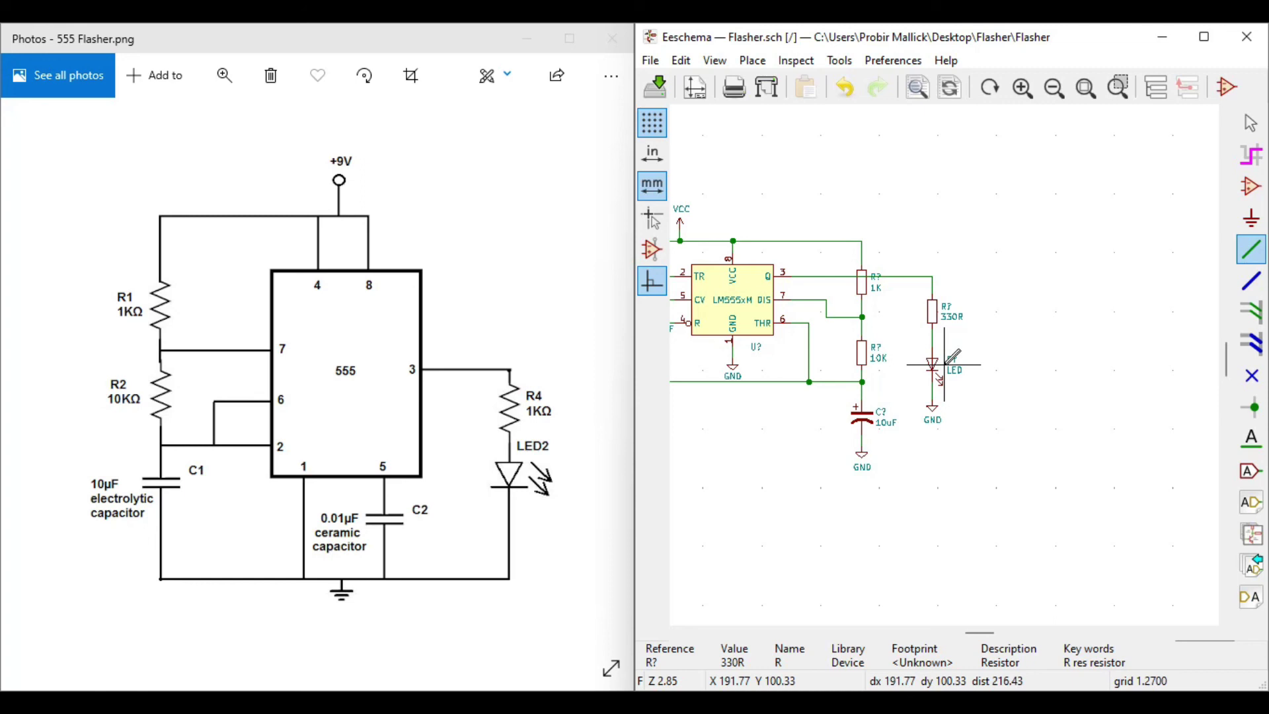
{"action": "scroll", "coordinate": [945, 365], "scroll_direction": "down", "scroll_amount": 1}
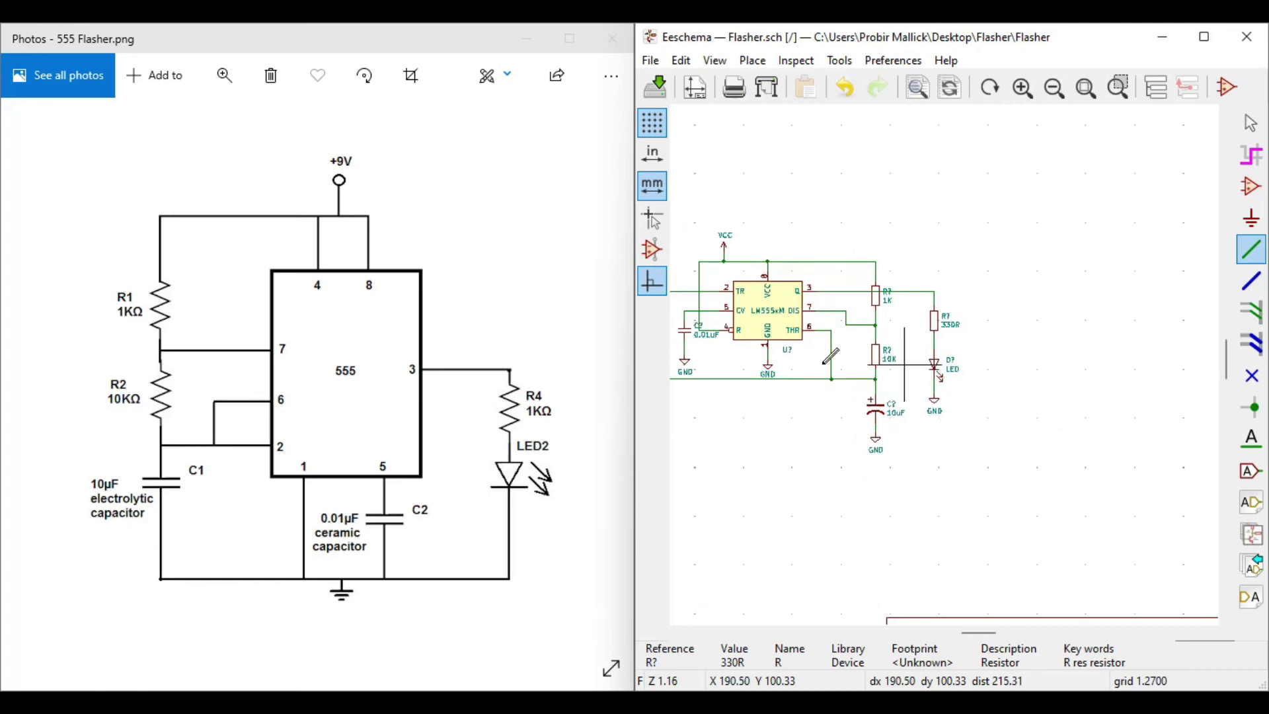
{"action": "scroll", "coordinate": [807, 352], "scroll_direction": "up", "scroll_amount": 1}
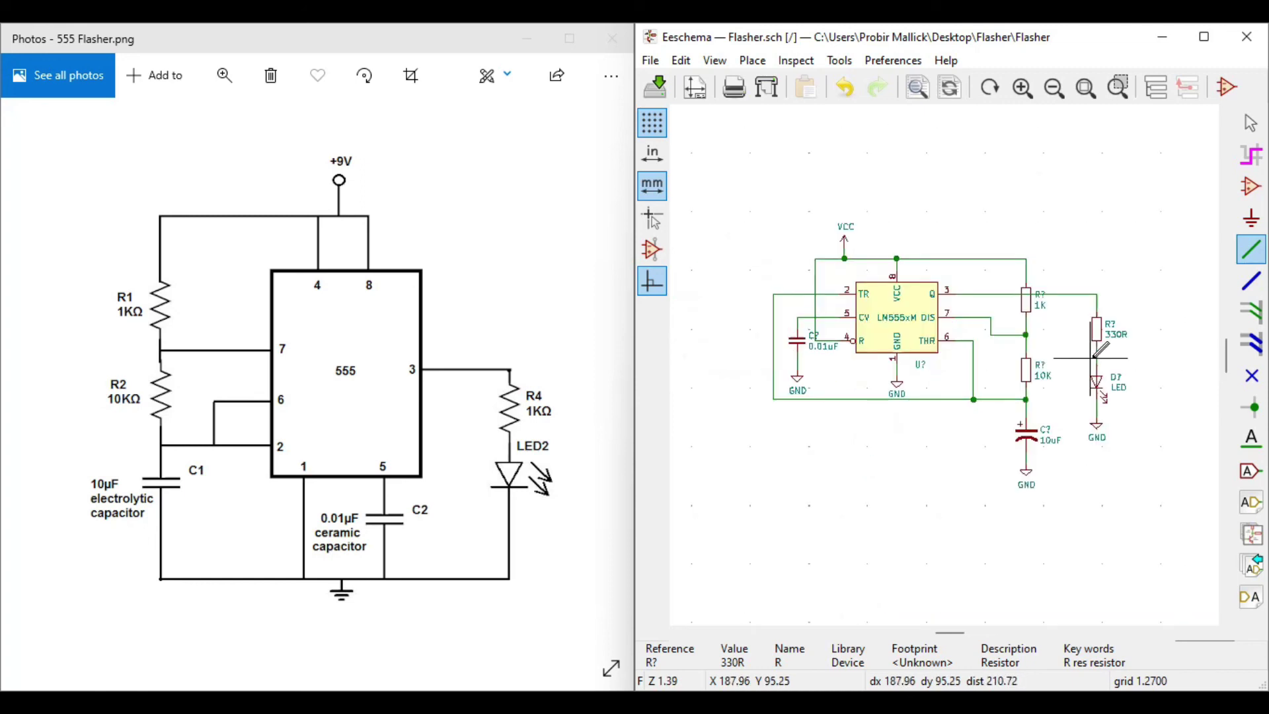